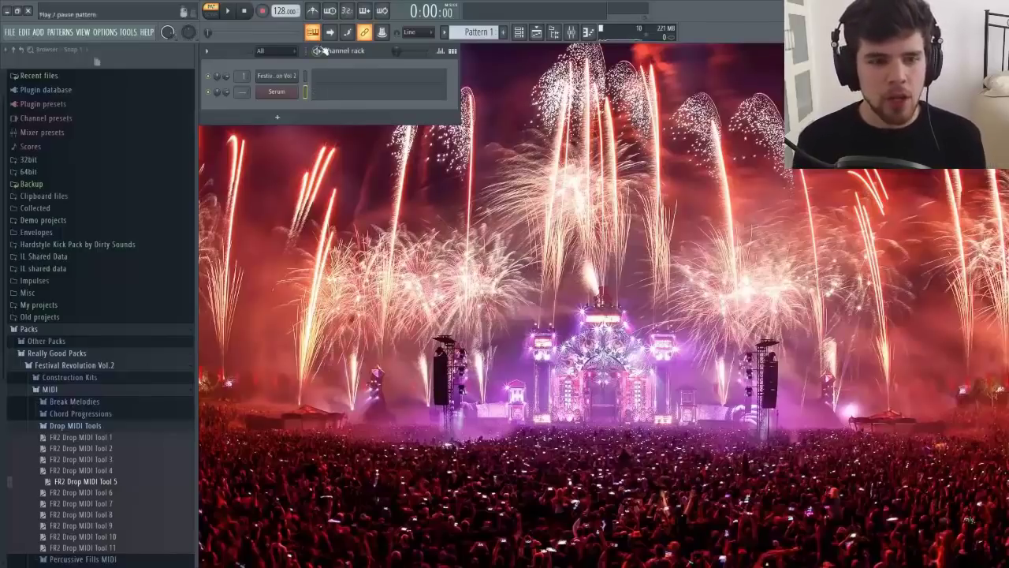
Step: Open the Serum channel's LD - Forbidden preset, reposition its window and play a test note
left_click(339, 99)
key("F7")
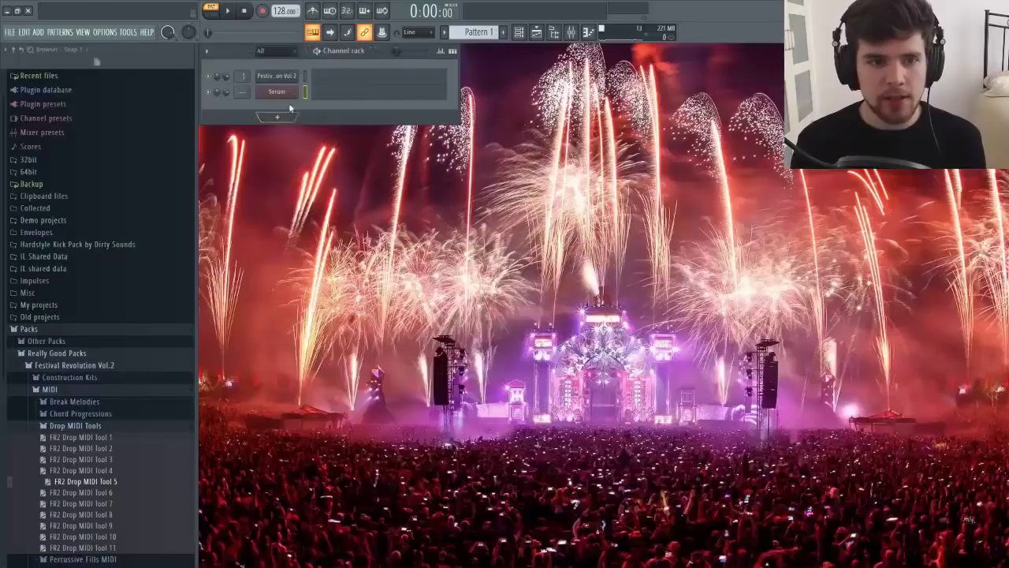
left_click(277, 92)
left_click_drag(550, 132, 671, 122)
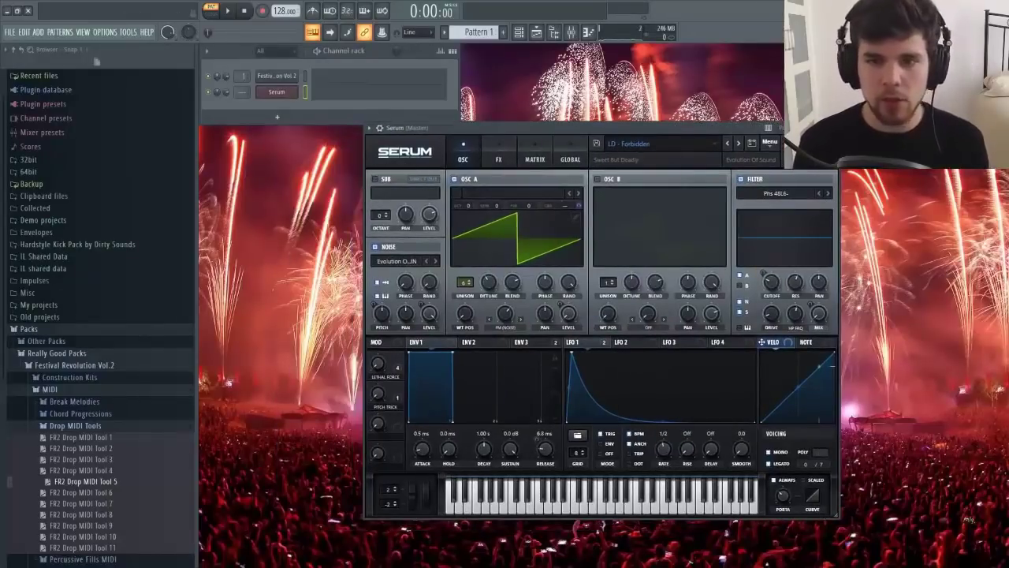
key("m")
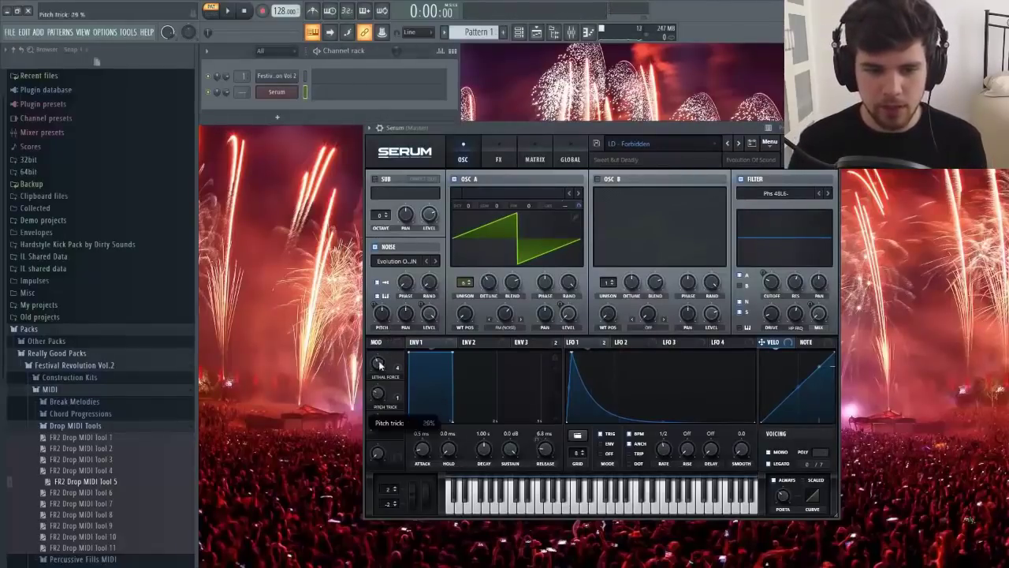
Step: Expand the Construction Kits folder in the browser, and open the piano roll for the Serum channel
left_click(69, 377)
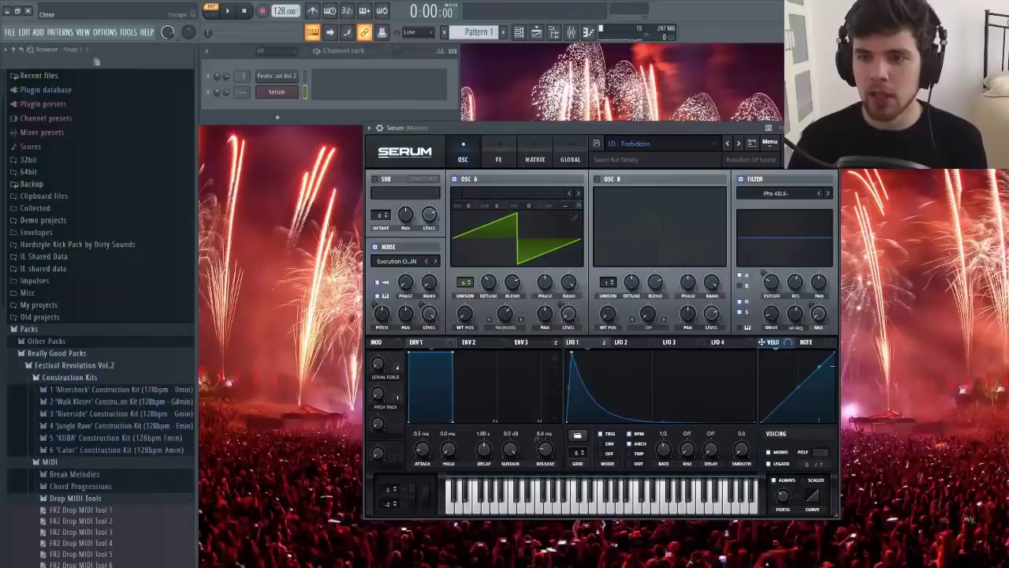
left_click(778, 127)
left_click(360, 93)
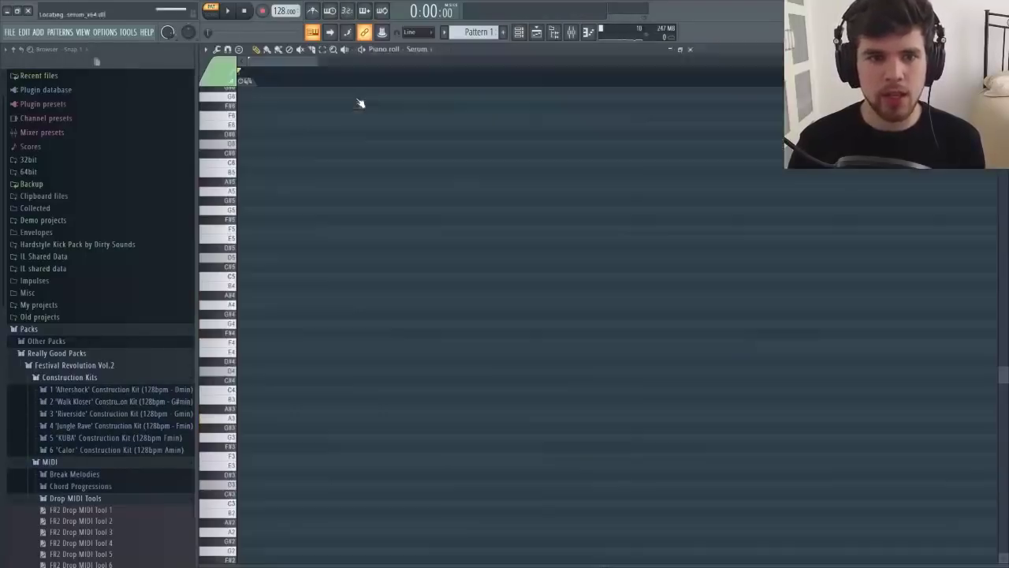
Step: Draw six short G5 notes on consecutive steps, starting at the fourth step of bar 1
left_click(280, 210)
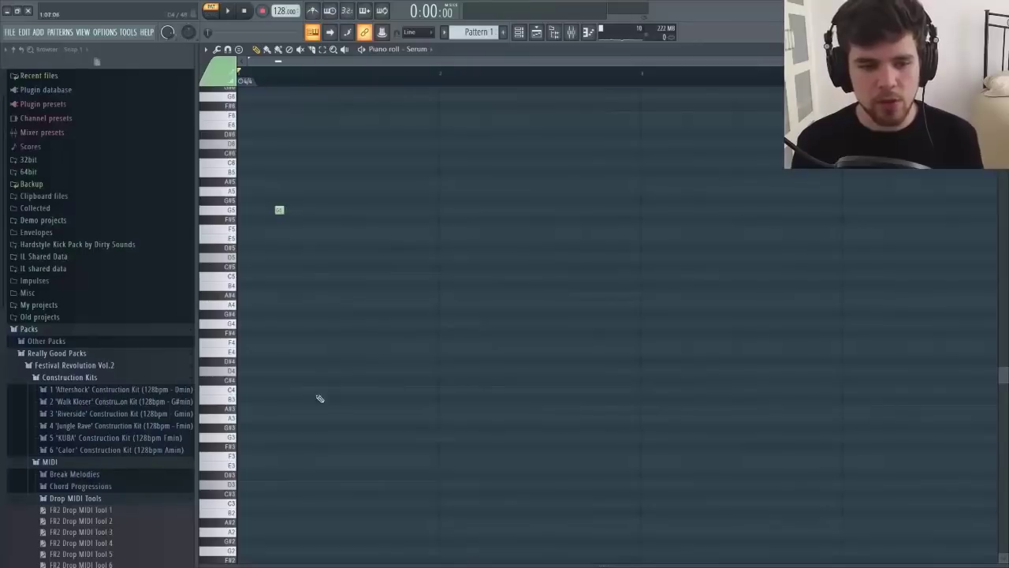
left_click_drag(278, 210, 241, 210)
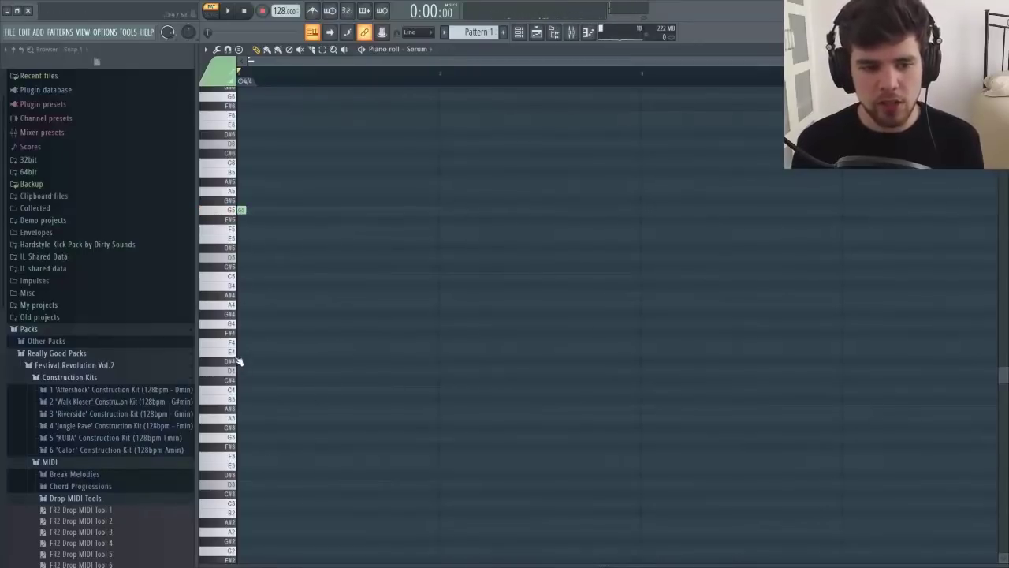
left_click_drag(242, 210, 278, 210)
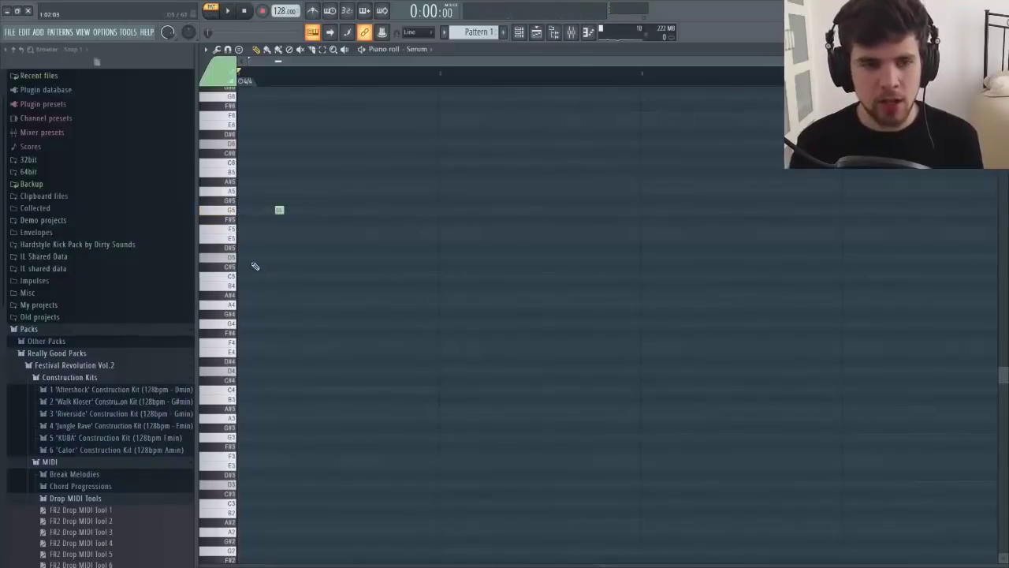
left_click(291, 211)
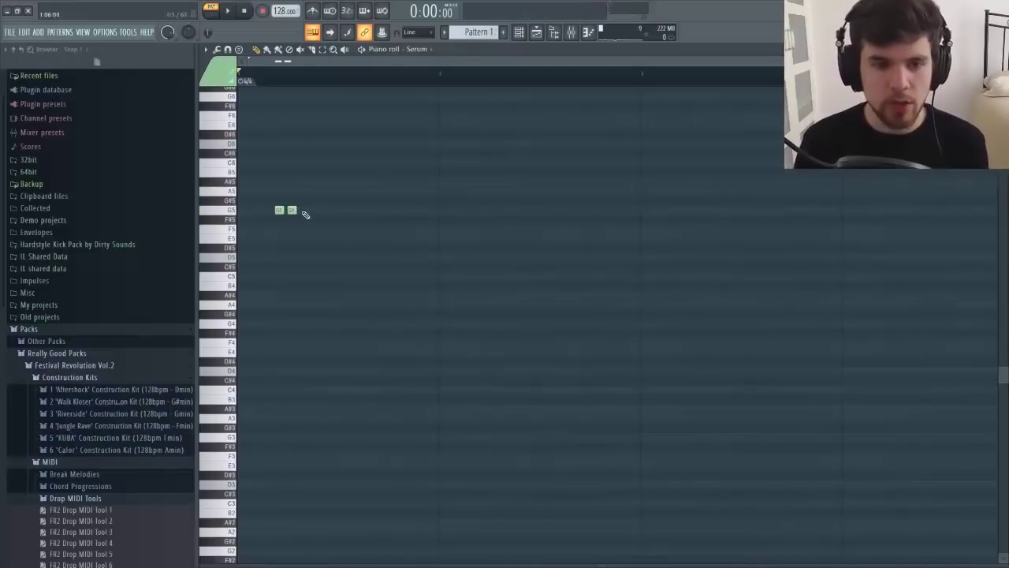
left_click(306, 211)
left_click(318, 211)
left_click(331, 210)
left_click(344, 210)
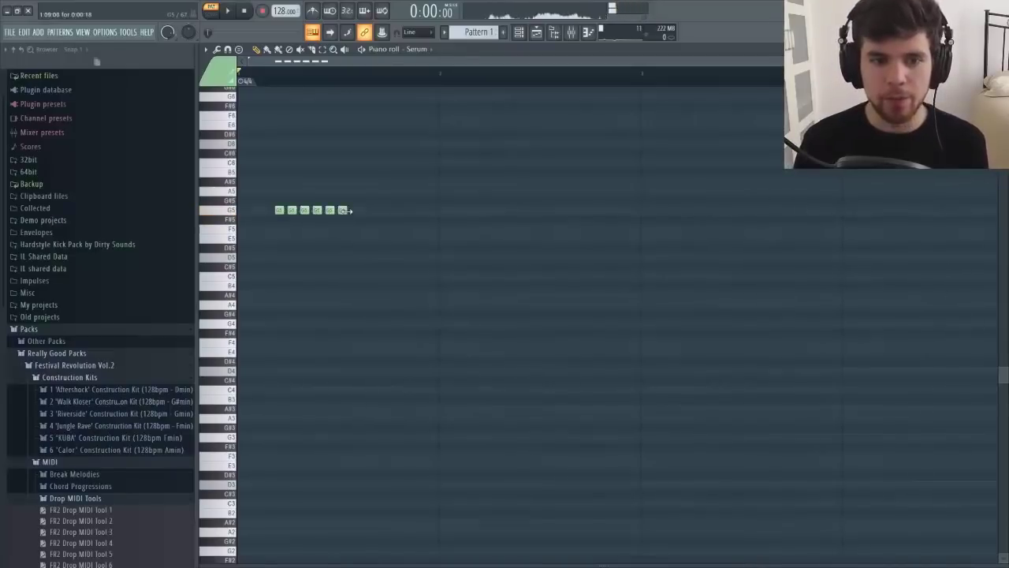
Step: Lengthen the sixth G5 note and add seven more notes of that length, spaced out to the end of bar 2
mouse_move(347, 211)
left_mouse_down()
mouse_move(374, 211)
mouse_move(361, 211)
left_mouse_up()
left_click(366, 211)
left_click(392, 212)
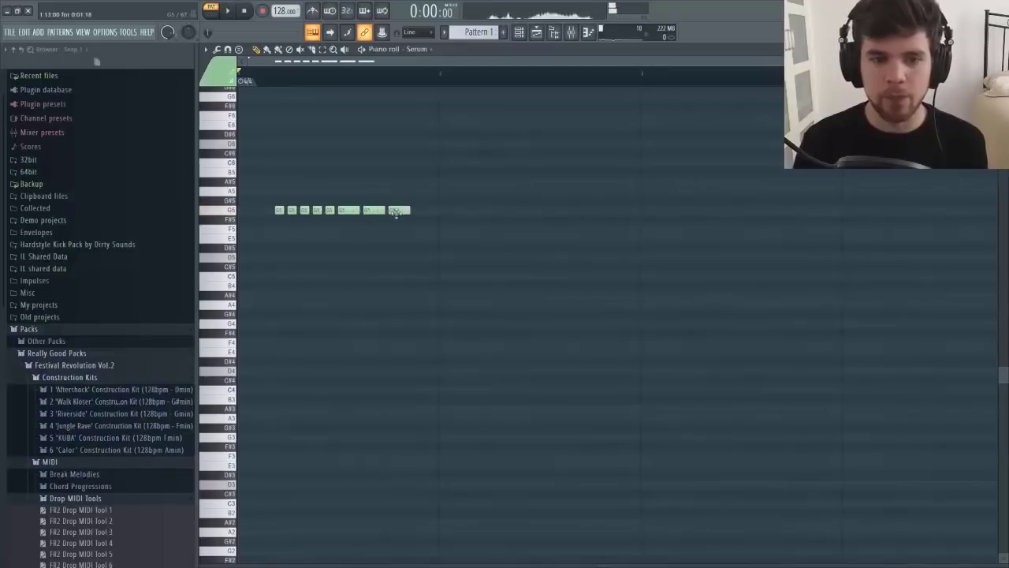
left_click(444, 210)
key("space")
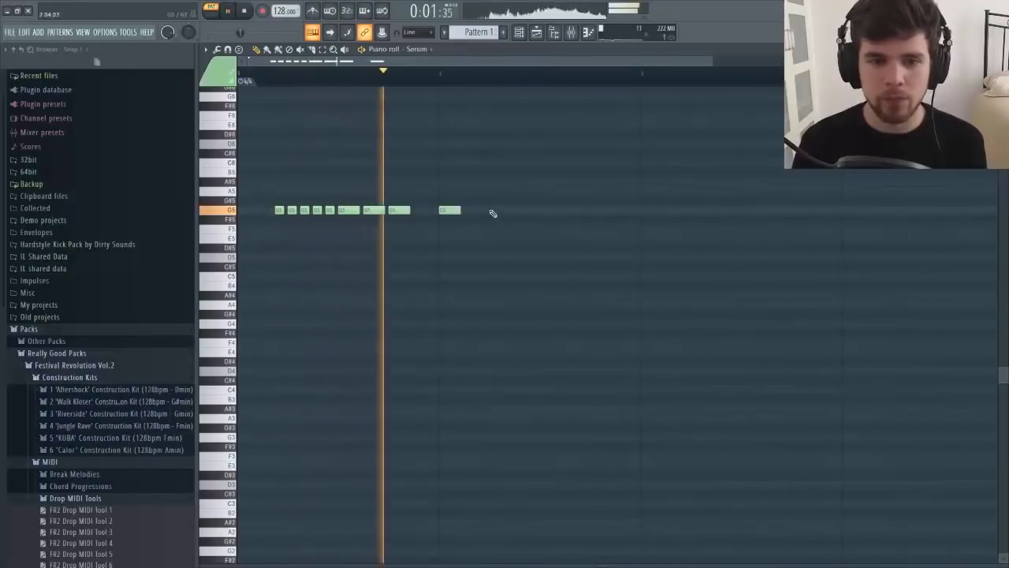
left_click(496, 210)
left_click(546, 210)
left_click(583, 211)
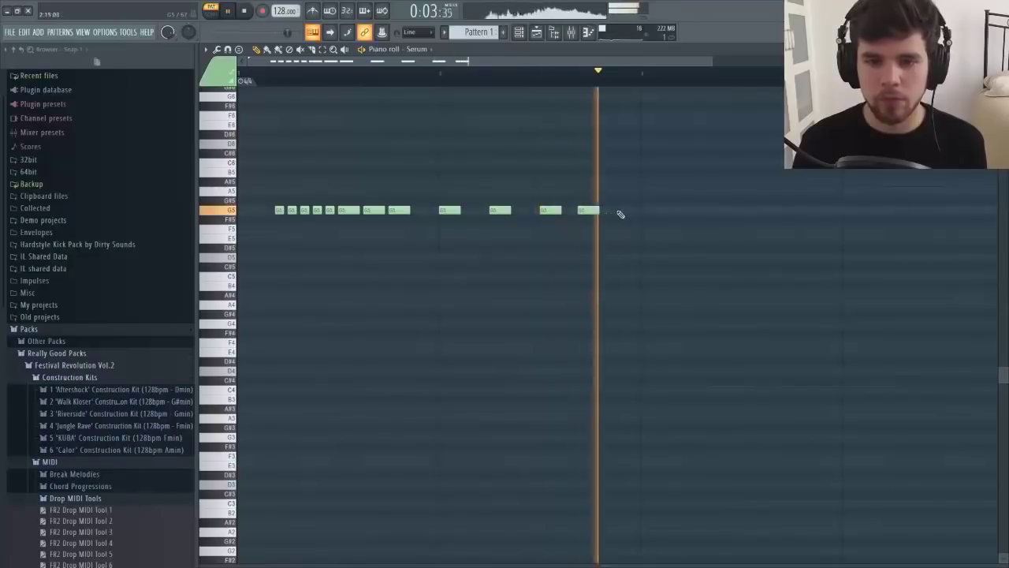
left_click(620, 210)
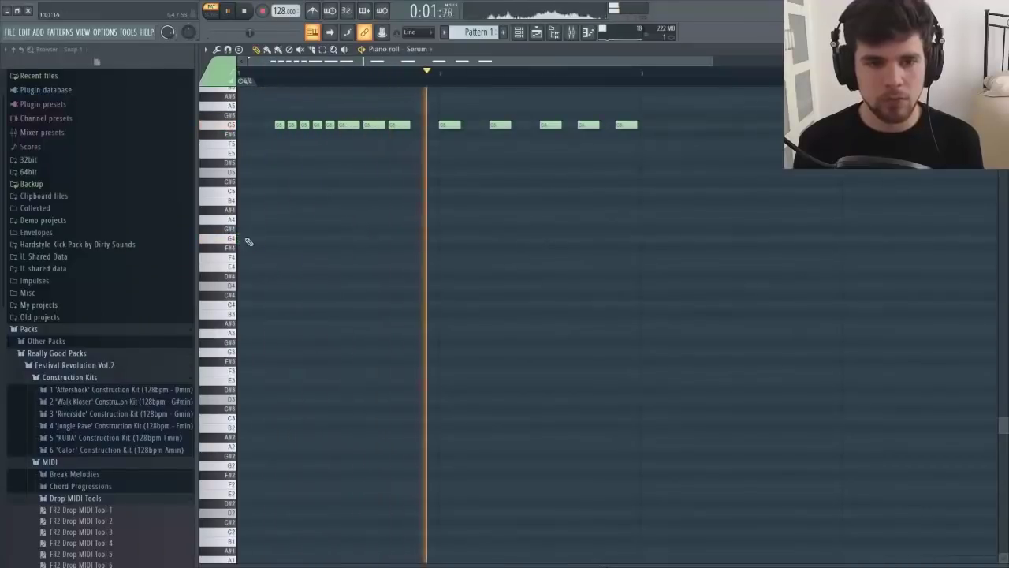
Step: Play back the pattern and try splitting the second long G5 note in bar 1 into two short notes
scroll(405, 230, "up", 3)
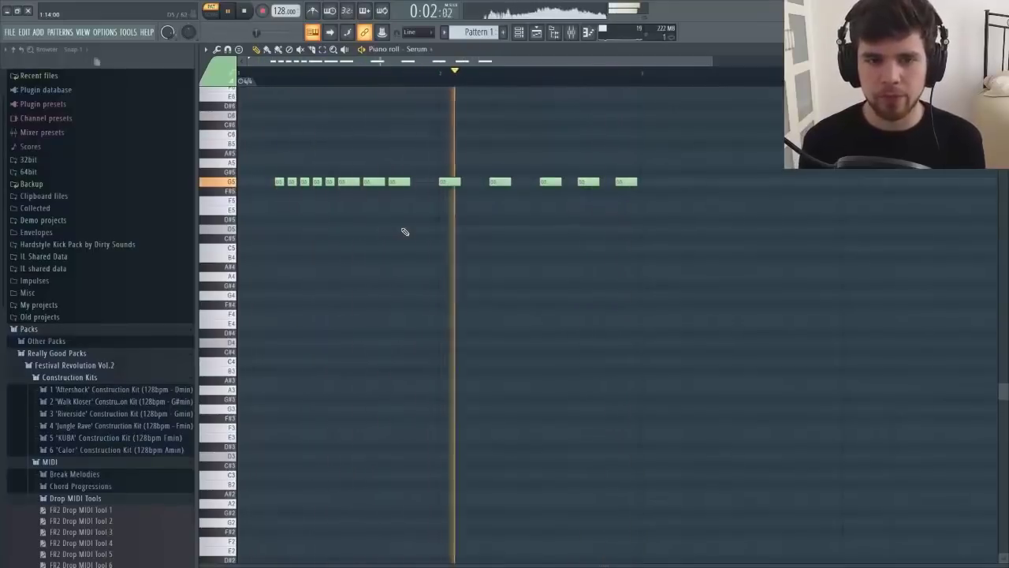
key("space")
key("space")
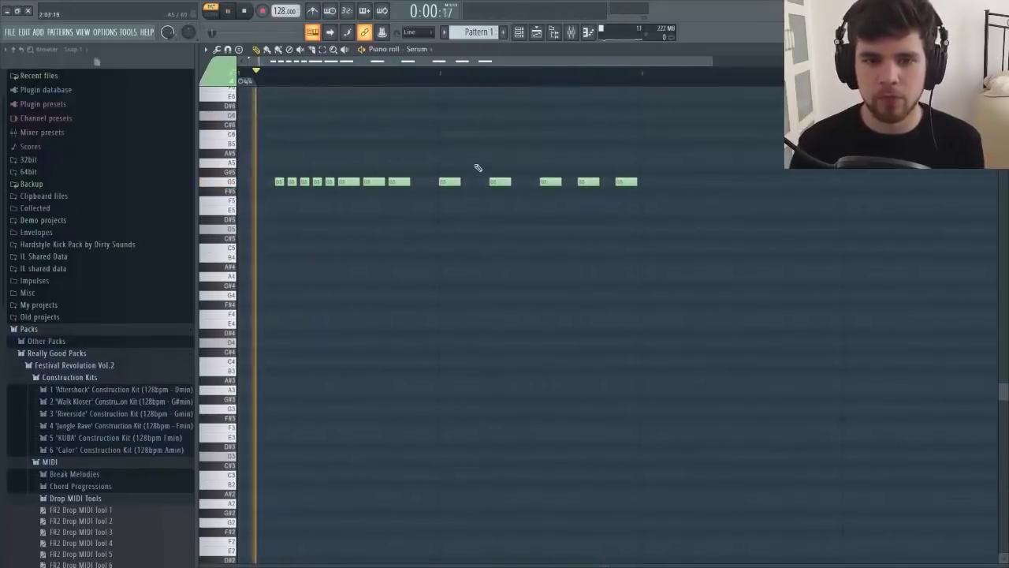
key("space")
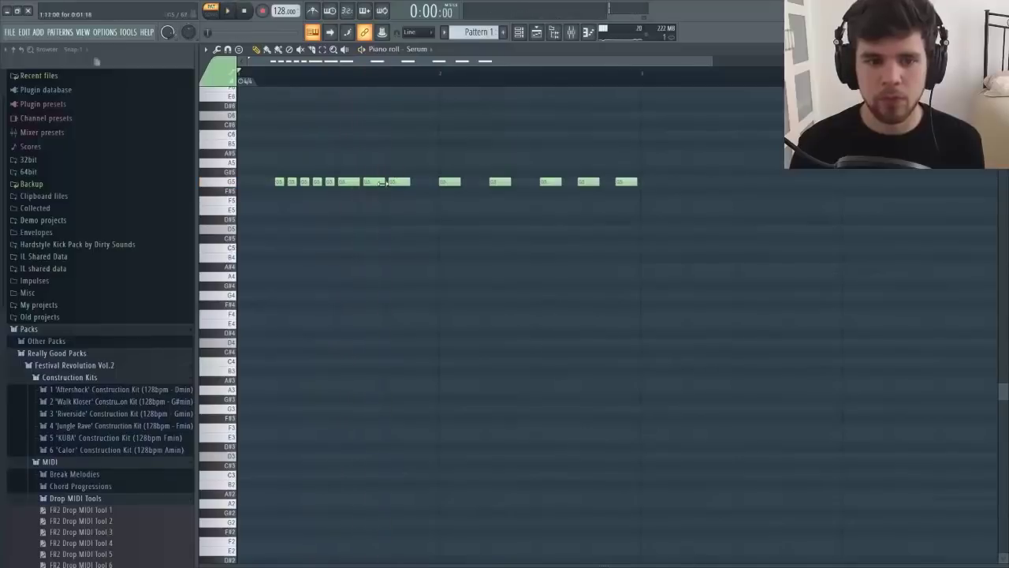
left_click(380, 182)
key("space")
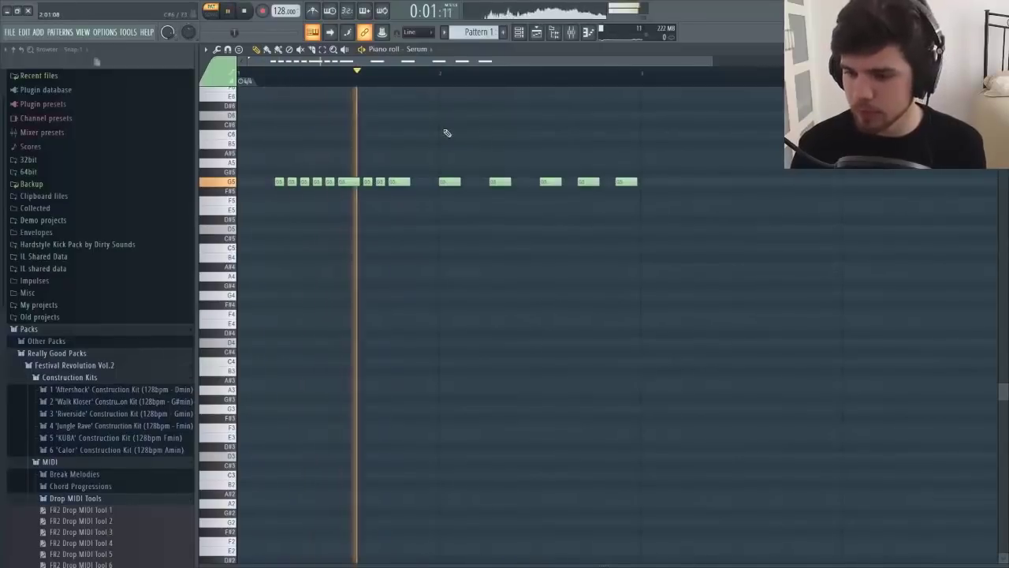
key("space")
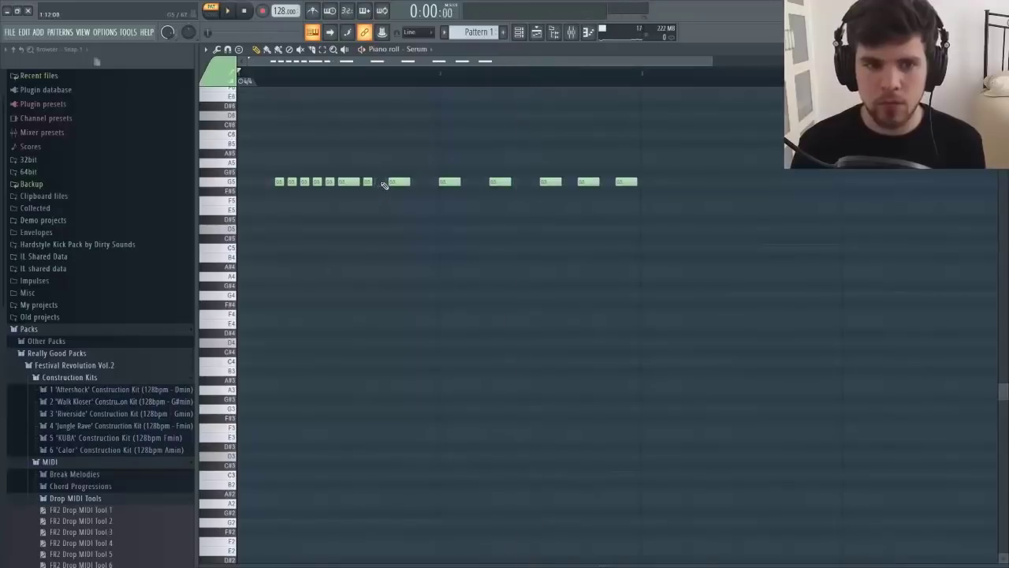
key("ctrl+z")
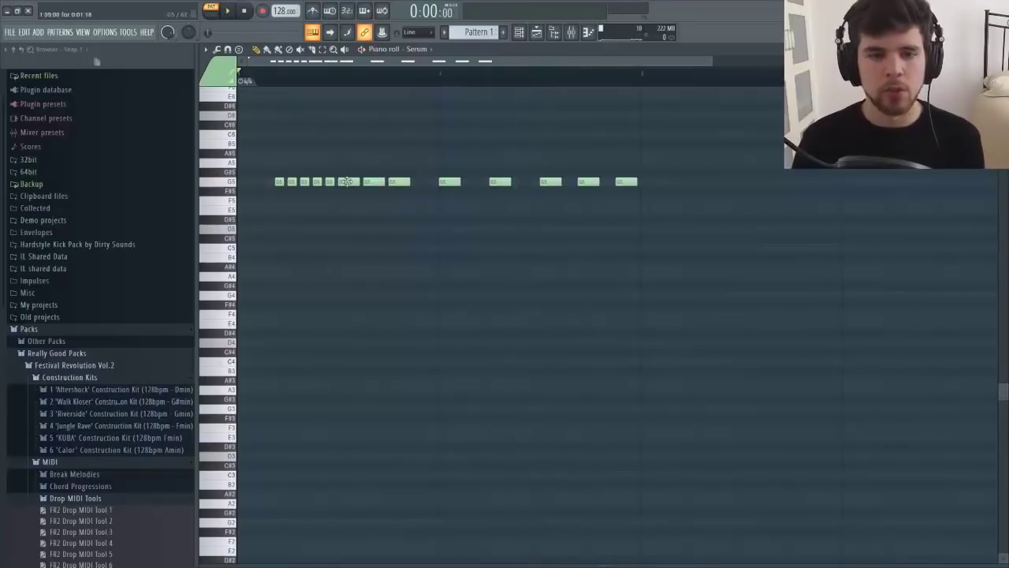
Step: Move the first long note to G#5, the second to F5, and the third note of bar 2 to G#5
left_click_drag(350, 182, 377, 200)
key("space")
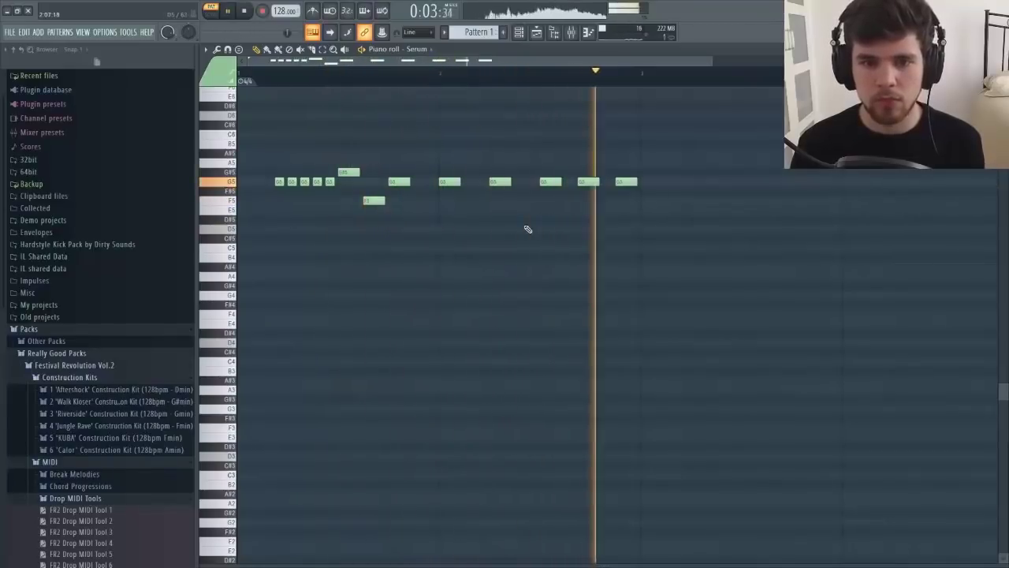
key("space")
left_click_drag(550, 183, 550, 173)
key("space")
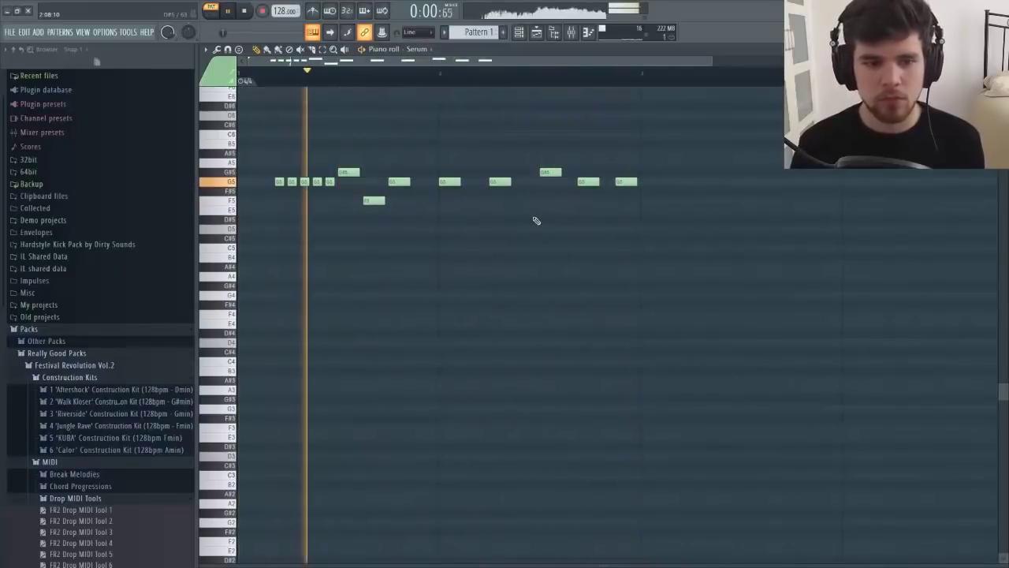
Step: Transpose the whole pattern up one octave so its main note is G6, and play it back
key("space")
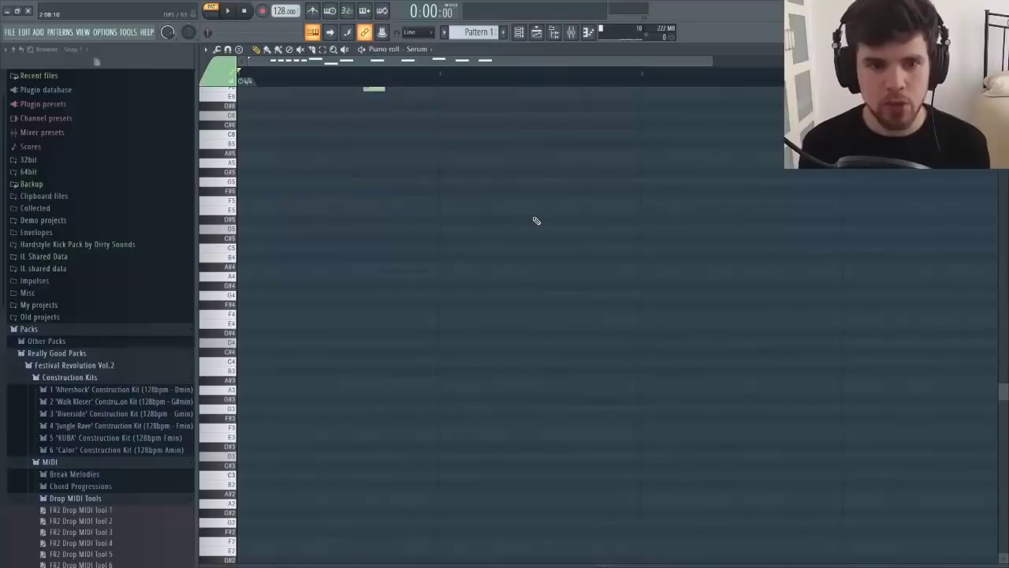
key("space")
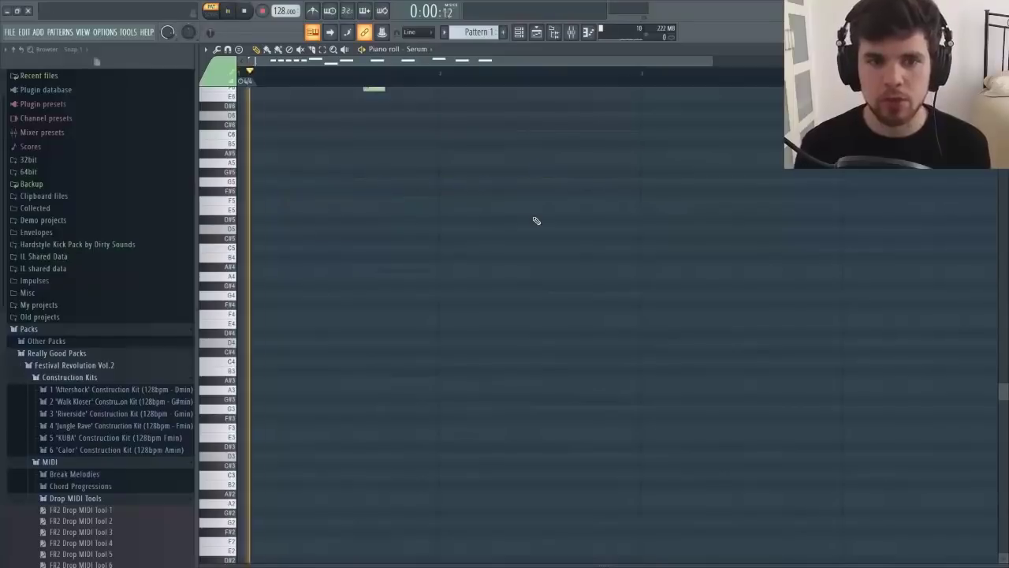
scroll(536, 220, "up", 3)
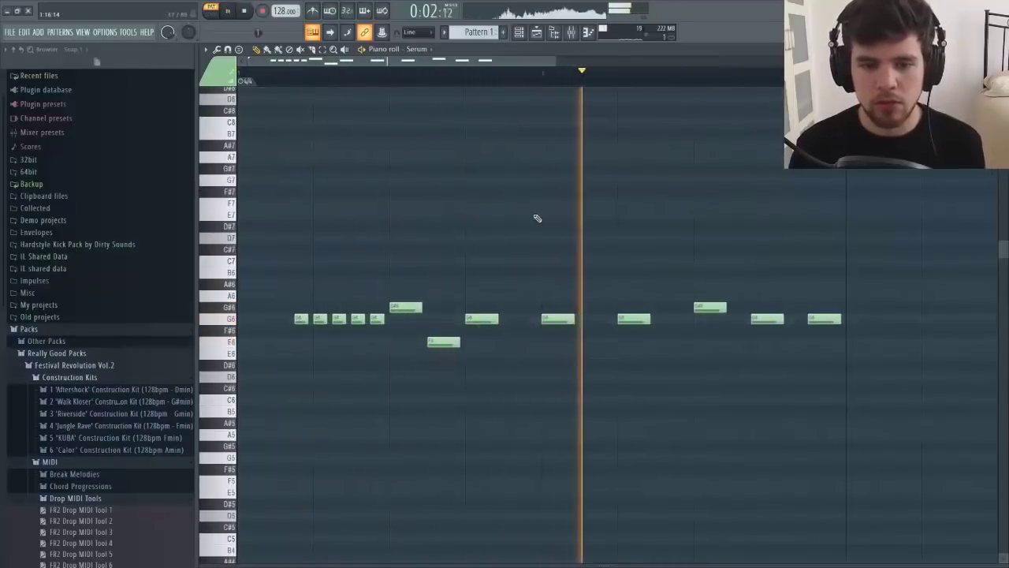
key("space")
Step: Try the third note of bar 2 at G6 and the fourth at G#6, and play the pattern
left_click_drag(709, 306, 709, 318)
left_click_drag(771, 318, 772, 304)
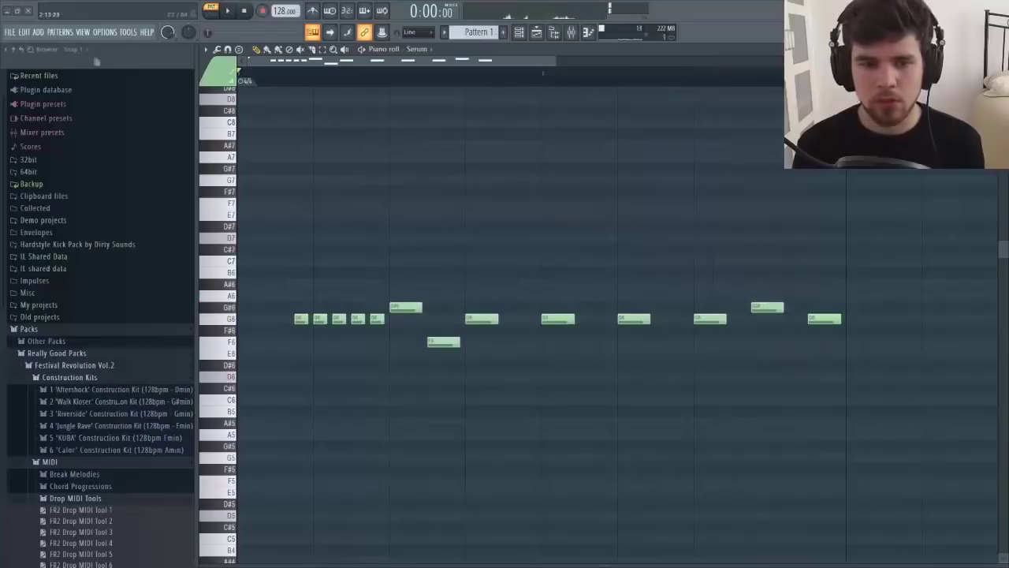
key("space")
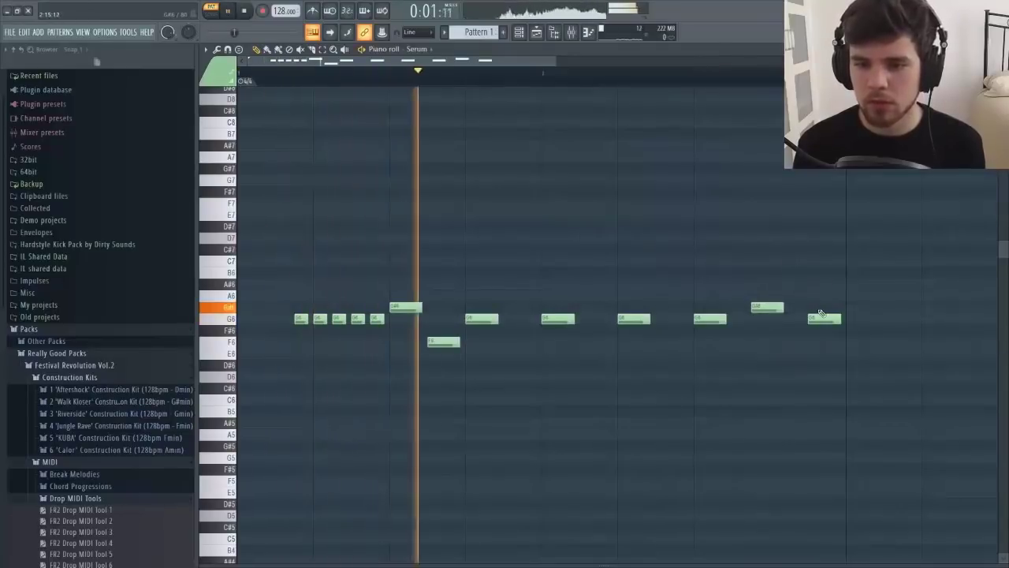
Step: Delete the last note of bar 2, set the third note to G#6 and the fourth to G6, and play the result
right_click(824, 318)
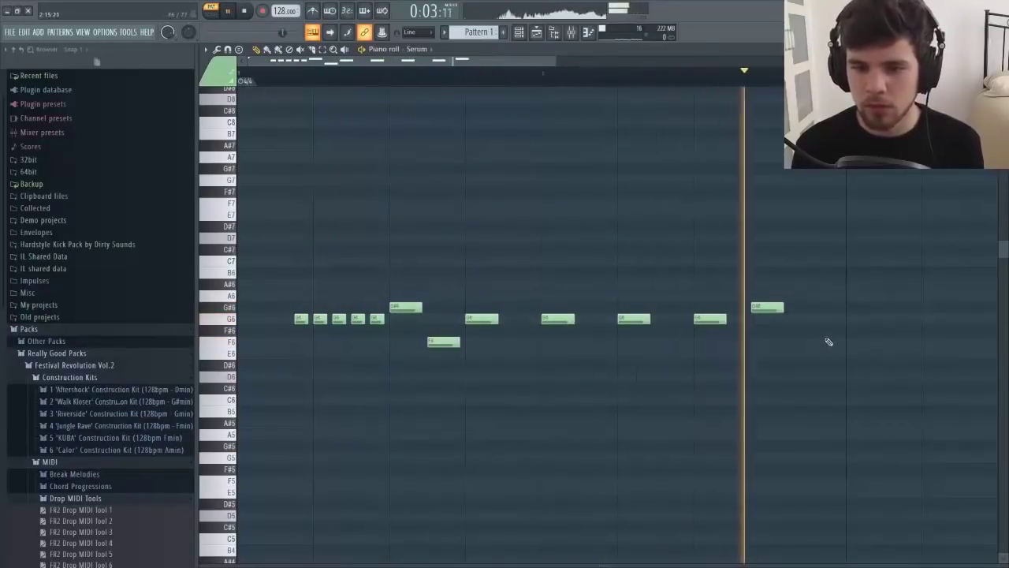
key("space")
left_click_drag(710, 318, 767, 318)
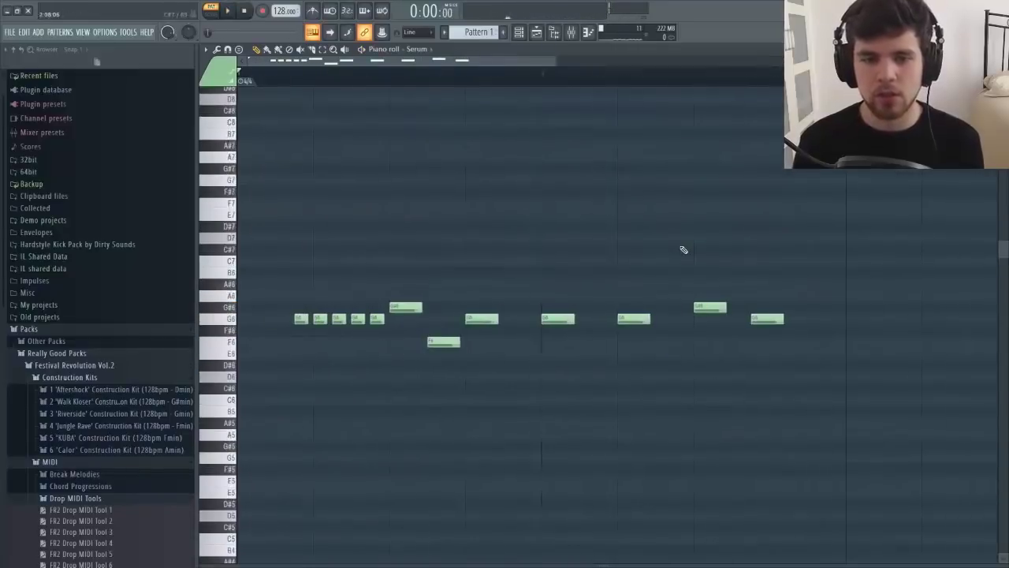
key("space")
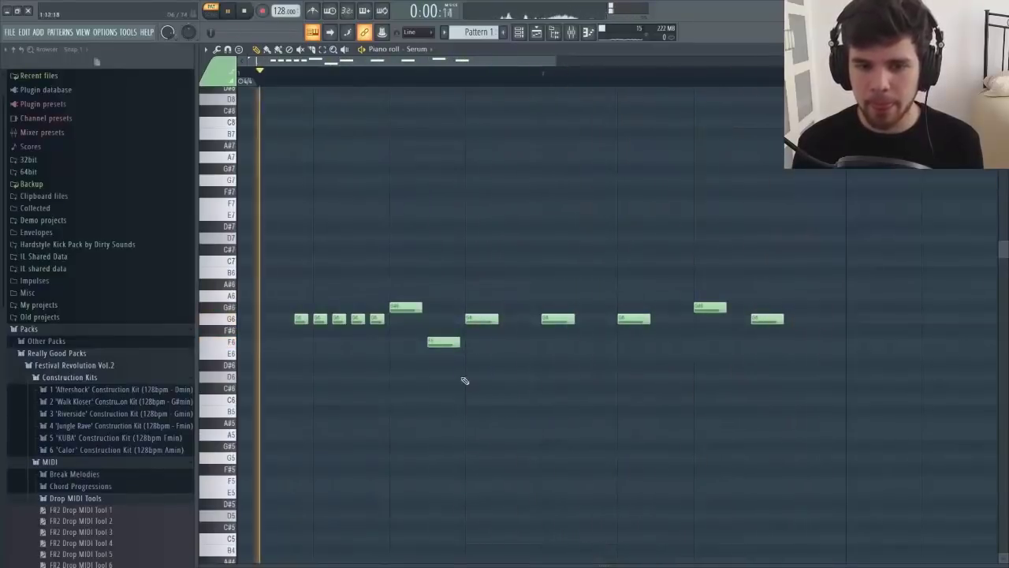
scroll(457, 309, "down", 1)
scroll(458, 309, "down", 2, "ctrl")
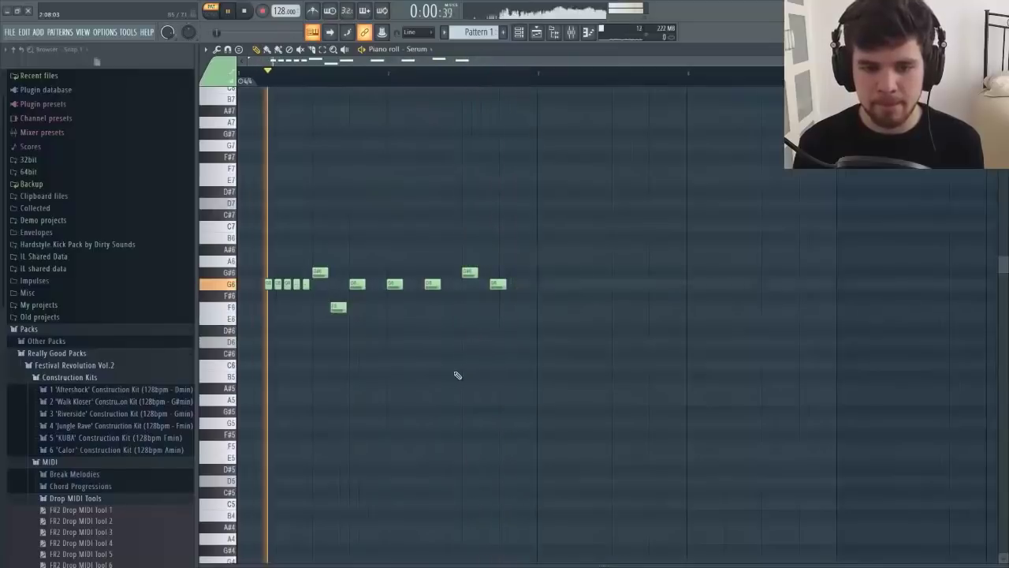
key("space")
Step: Try duplicating the two-bar phrase into bars 3 and 4, and delete the copied notes
left_click_drag(536, 77, 238, 76)
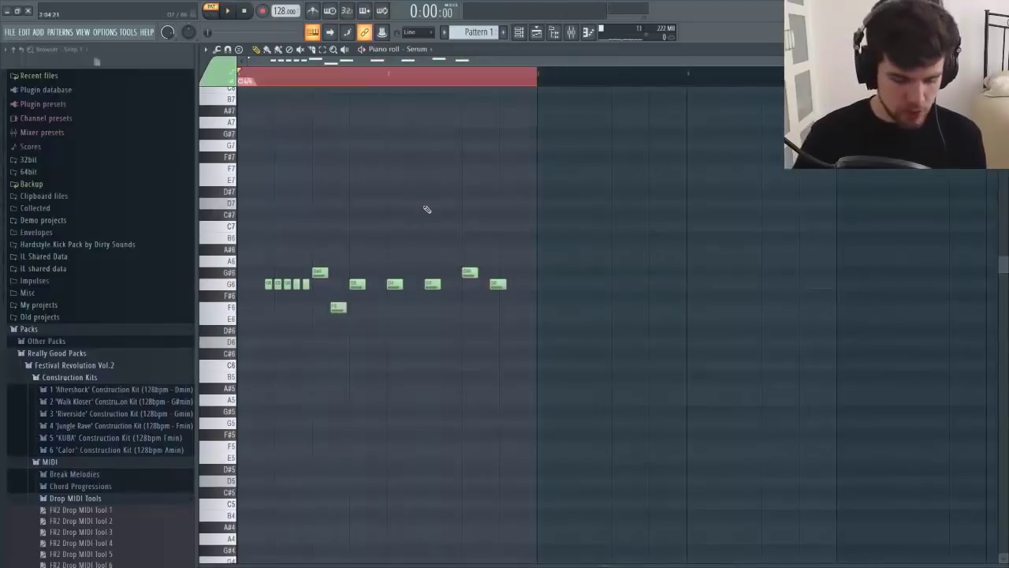
key("ctrl+b")
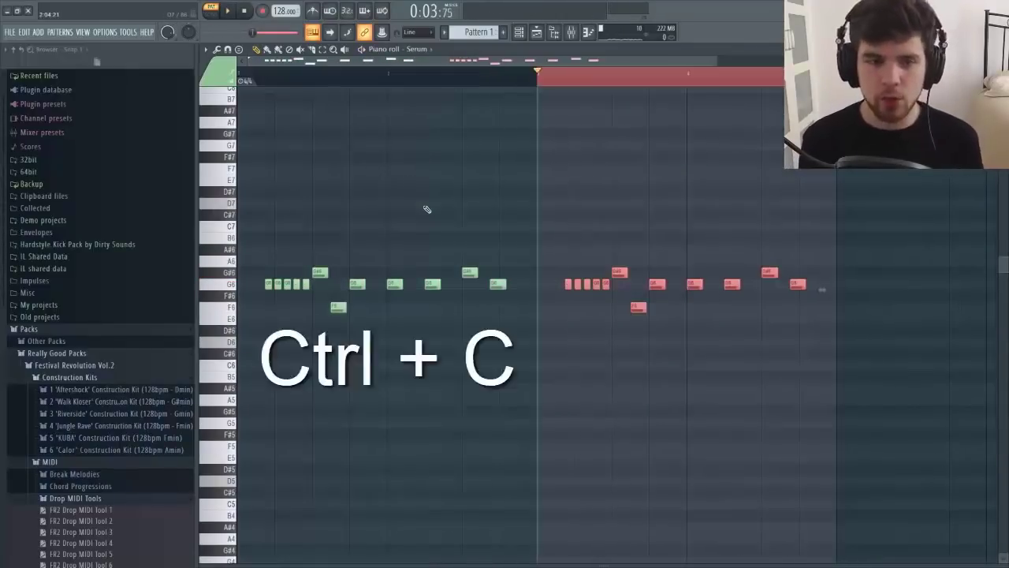
left_click_drag(843, 178, 541, 430)
key("Delete")
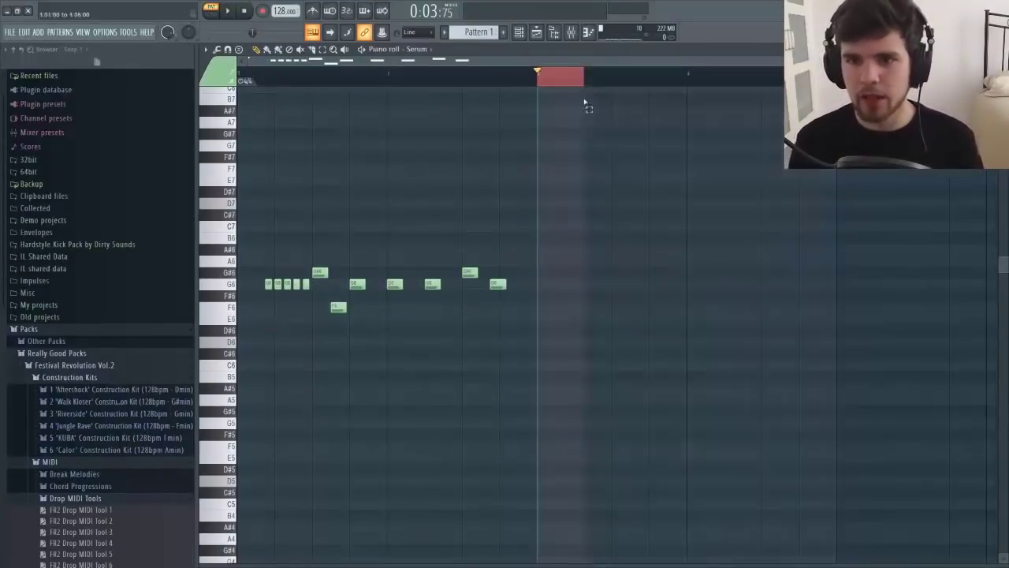
key("ctrl+a")
key("shift+Right")
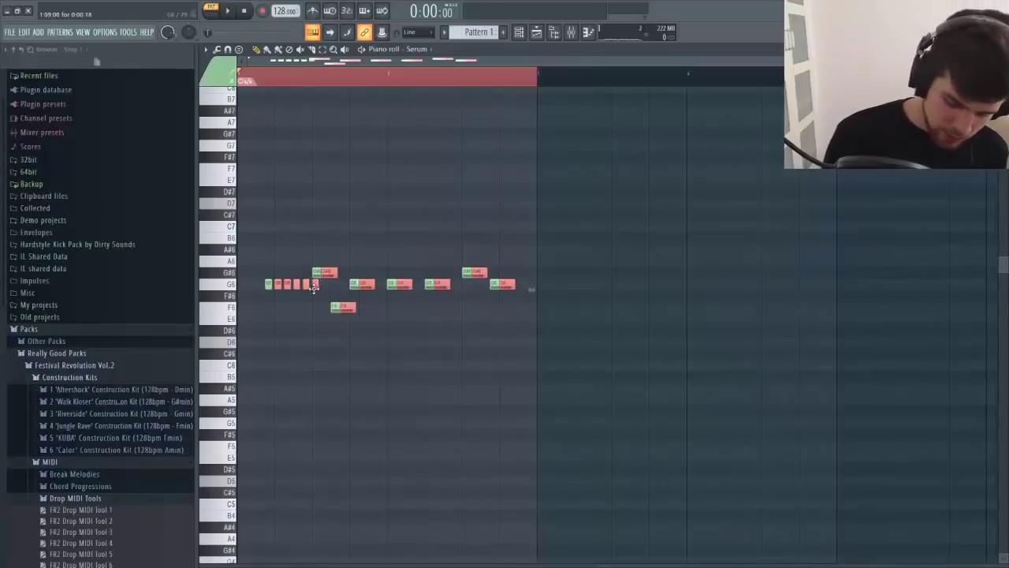
key("Delete")
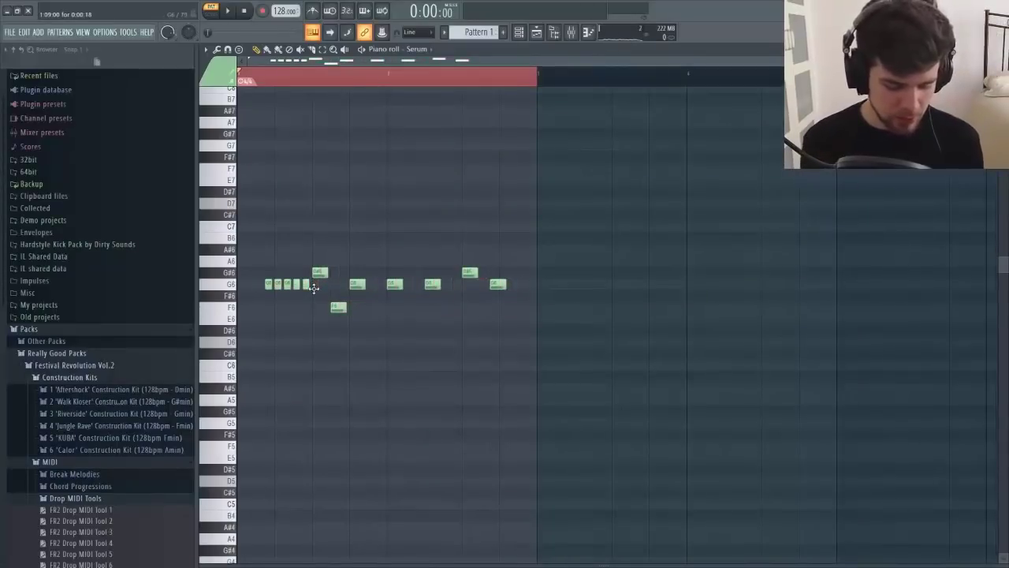
Step: Try the two-bar phrase repeated as bars 3 and 4, play the copy, and delete the repeated notes
key("ctrl+a")
key("ctrl+b")
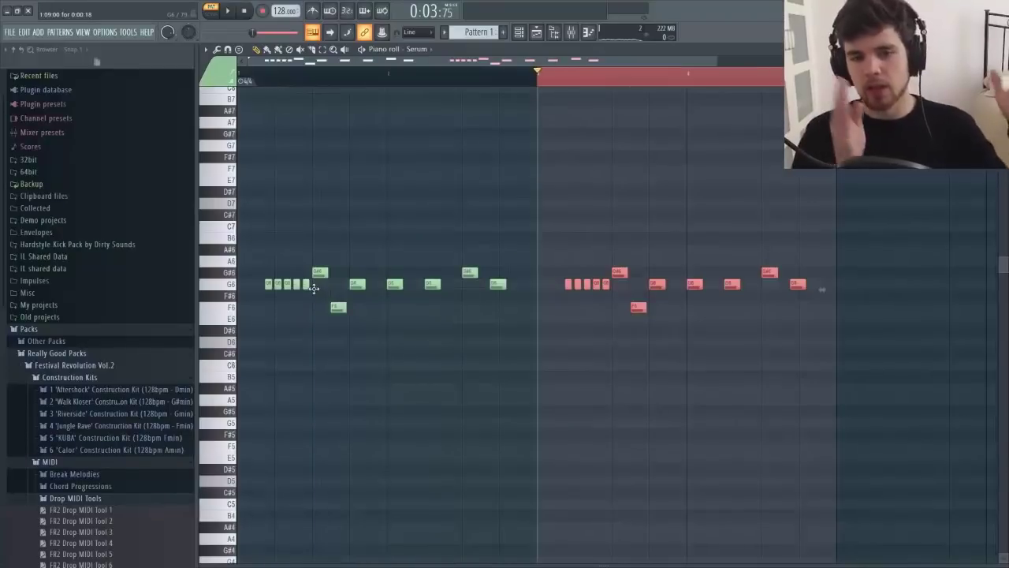
left_click(695, 232)
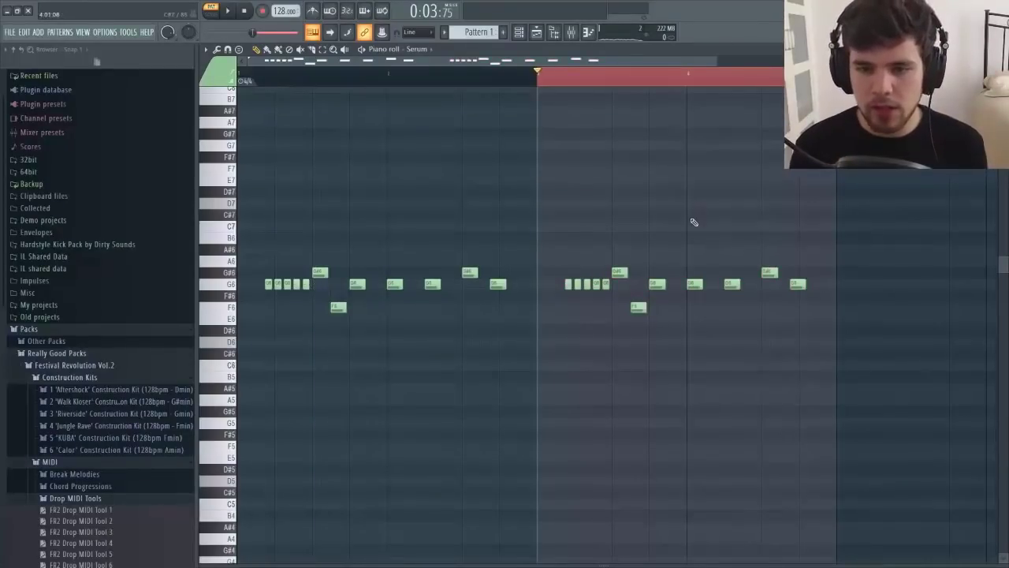
key("space")
key("space")
left_click(704, 83)
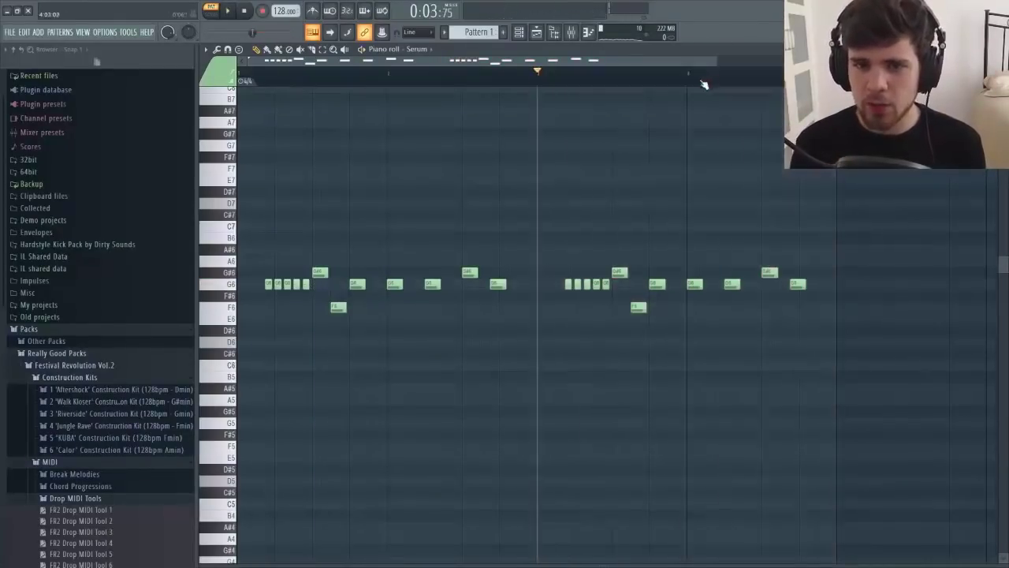
left_click_drag(537, 73, 129, 83)
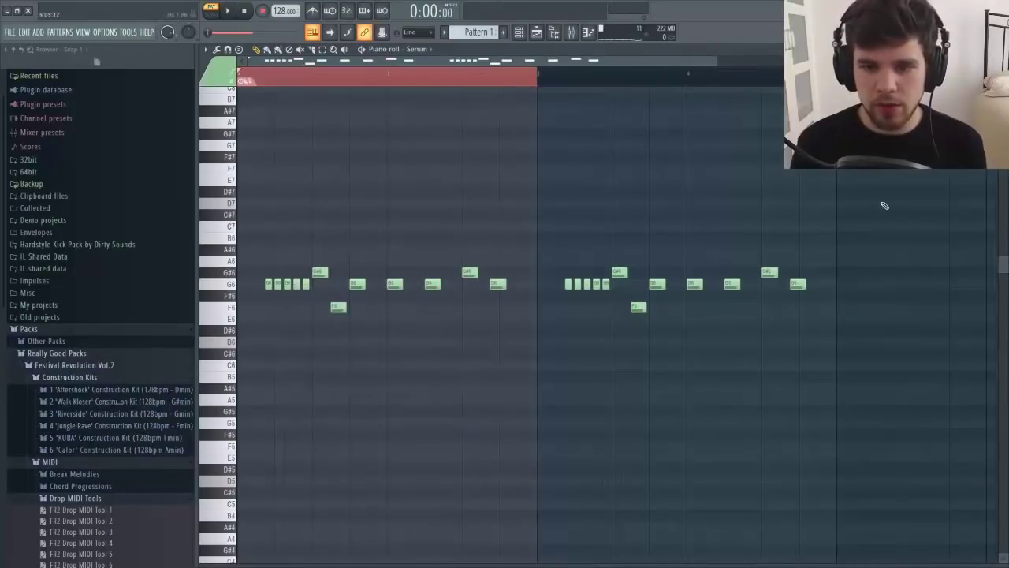
left_click_drag(885, 205, 547, 367)
key("Delete")
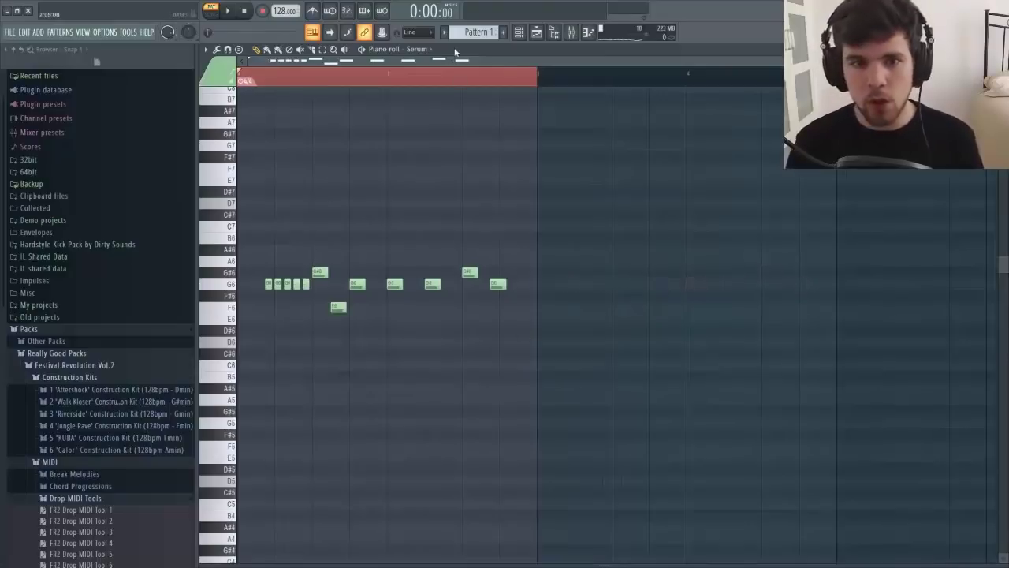
Step: Try duplicating only the selected notes without a two-bar time selection, and delete the copy
left_click_drag(629, 194, 245, 418)
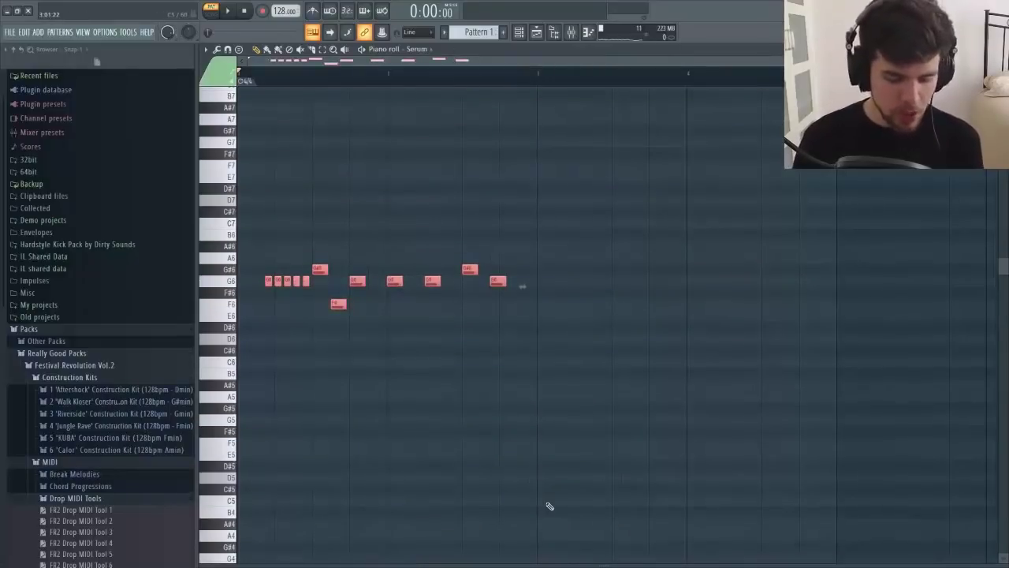
key("ctrl+b")
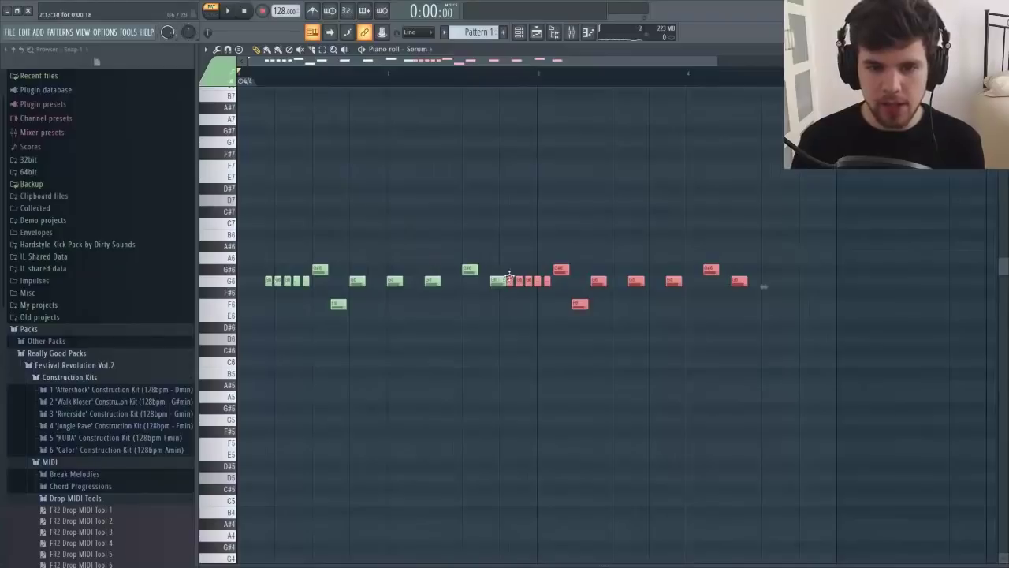
left_click_drag(509, 275, 532, 313)
right_click(481, 214, "ctrl")
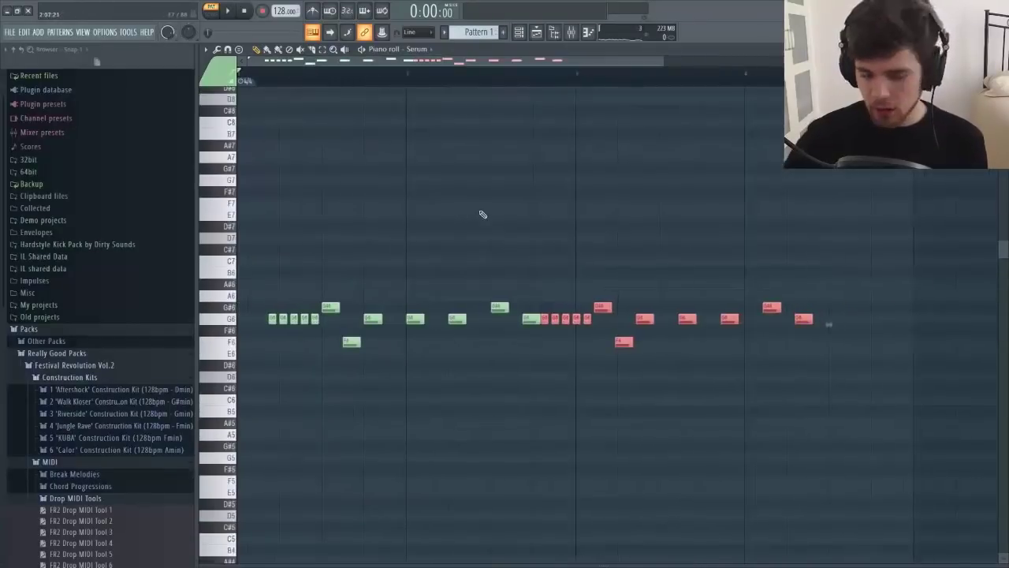
key("Delete")
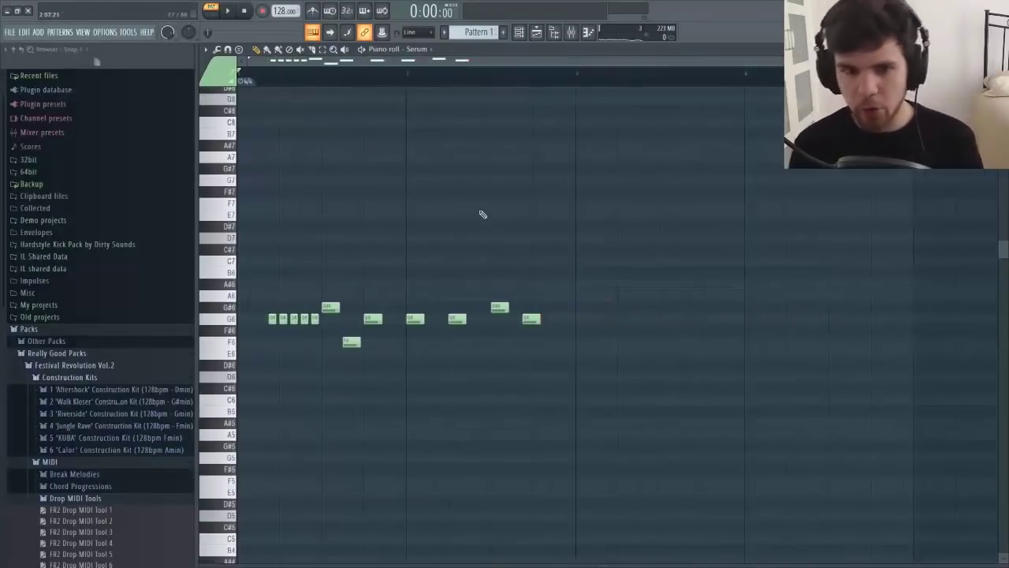
Step: Repeat the two-bar phrase in bars 3 and 4, and play the pattern from the beginning
left_click(575, 73)
key("ctrl+v")
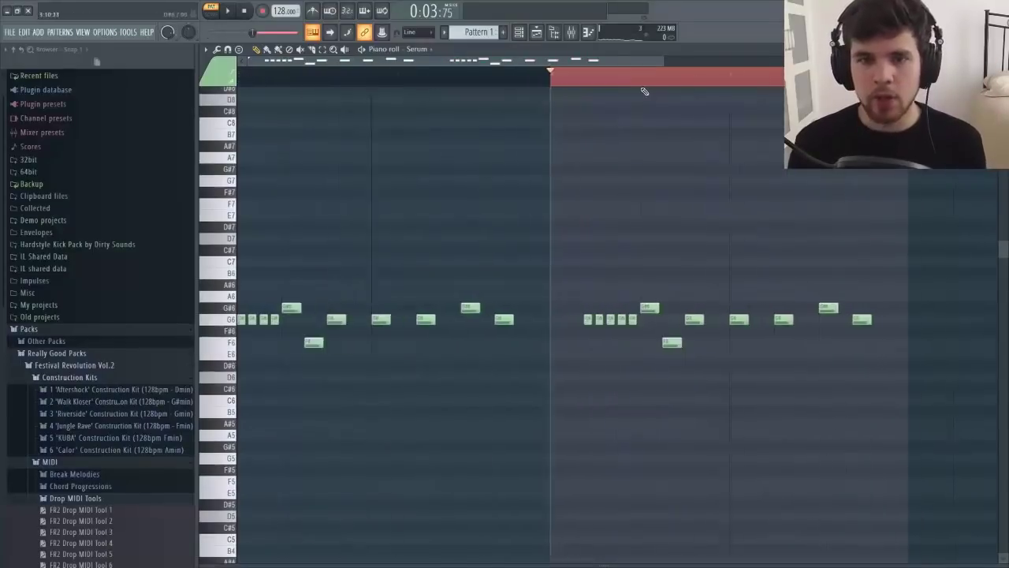
left_click(630, 138)
key("space")
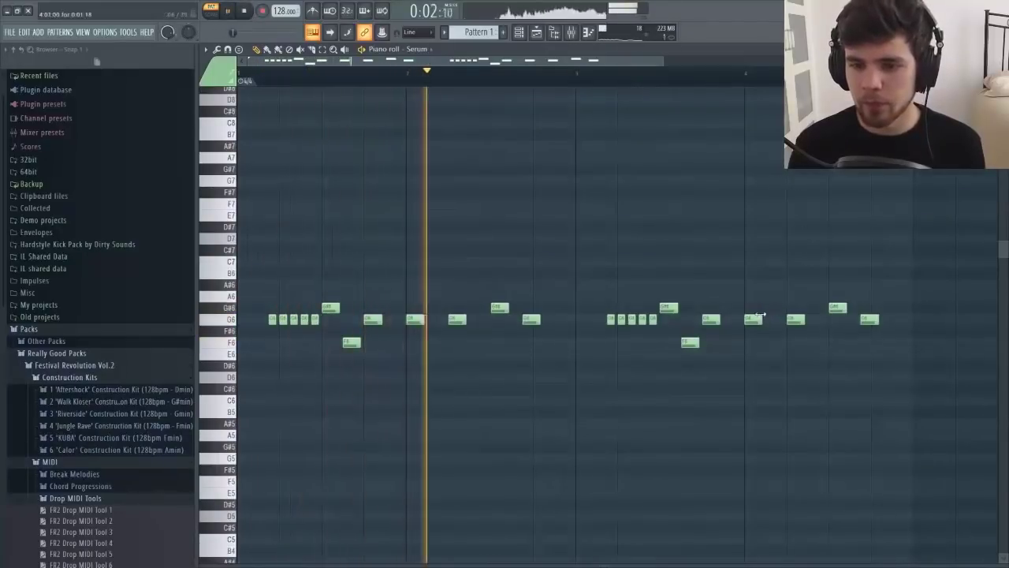
Step: Try the four notes of bar 4 three semitones lower, at E6, E6, F6 and E6, while the pattern plays
left_click_drag(901, 284, 747, 356)
left_click_drag(754, 320, 754, 354)
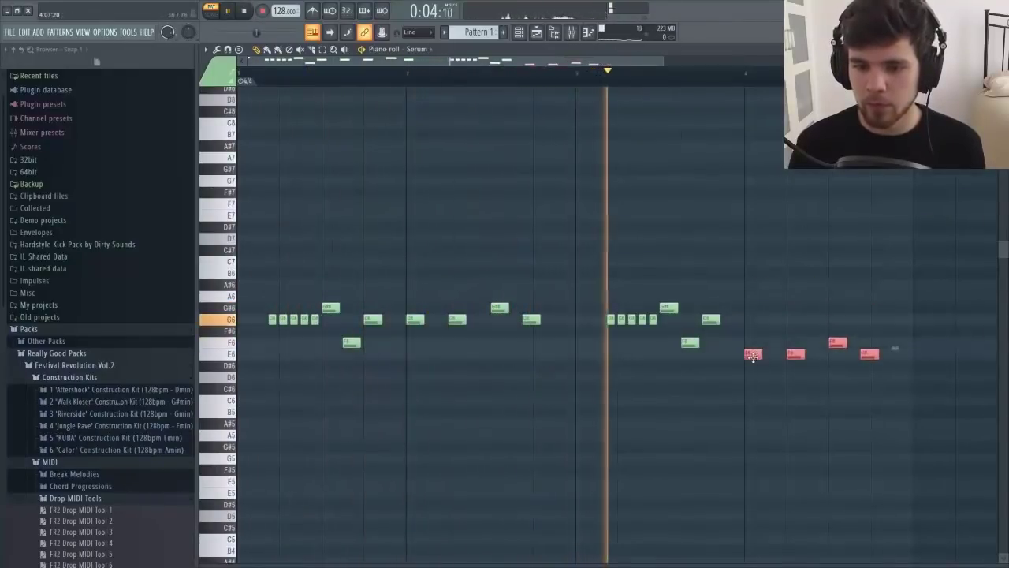
left_click(777, 304)
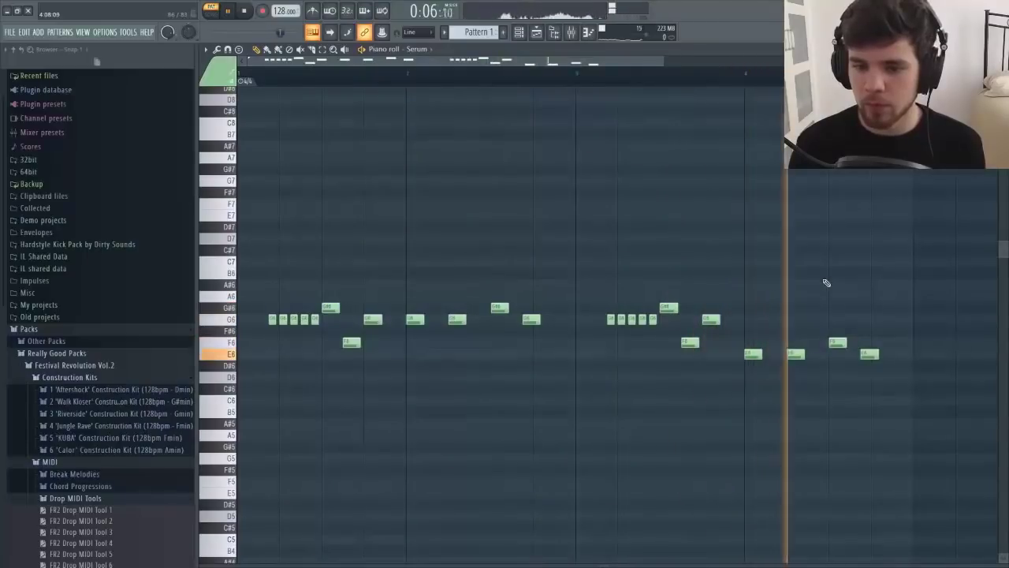
Step: Stop playback and delete all four notes of bar 4
key("space")
right_click(837, 344)
right_click(869, 354)
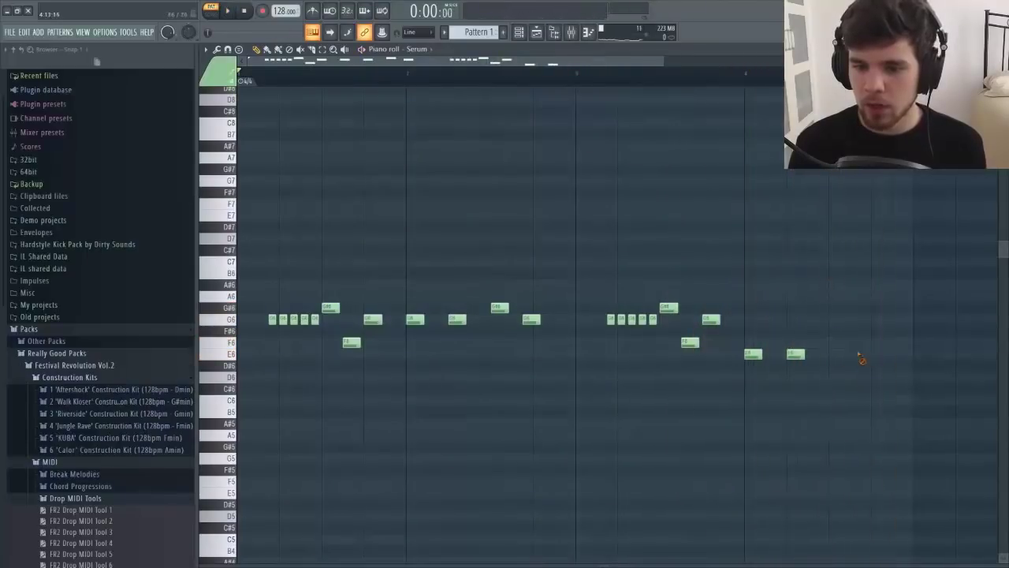
right_click(794, 354)
right_click(753, 353)
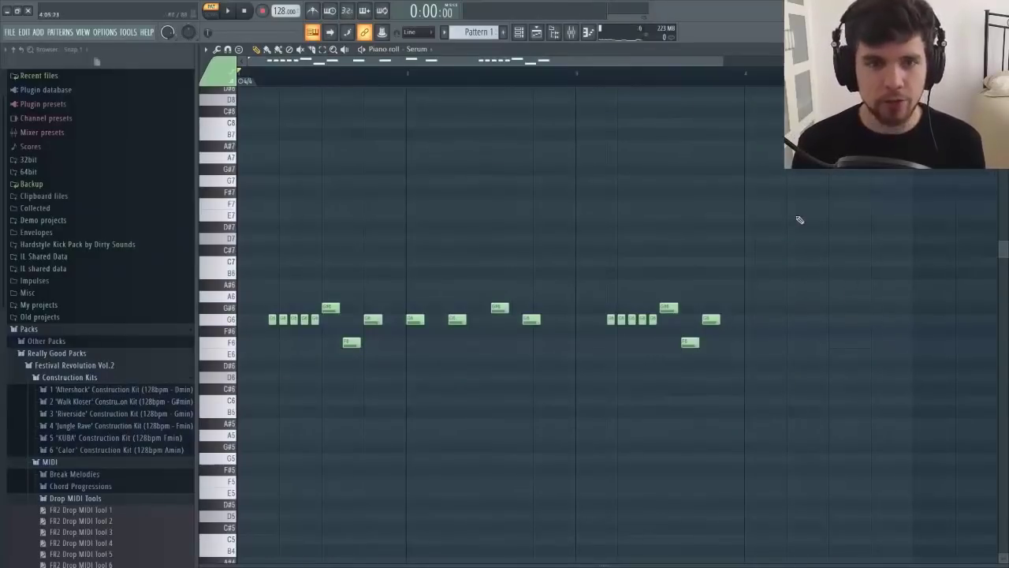
Step: Load the LD - BreakDown Saws preset in the Festival Revolution Vol 2 channel's Sylenth1, and open that channel's piano roll
key("F7")
left_click(282, 82)
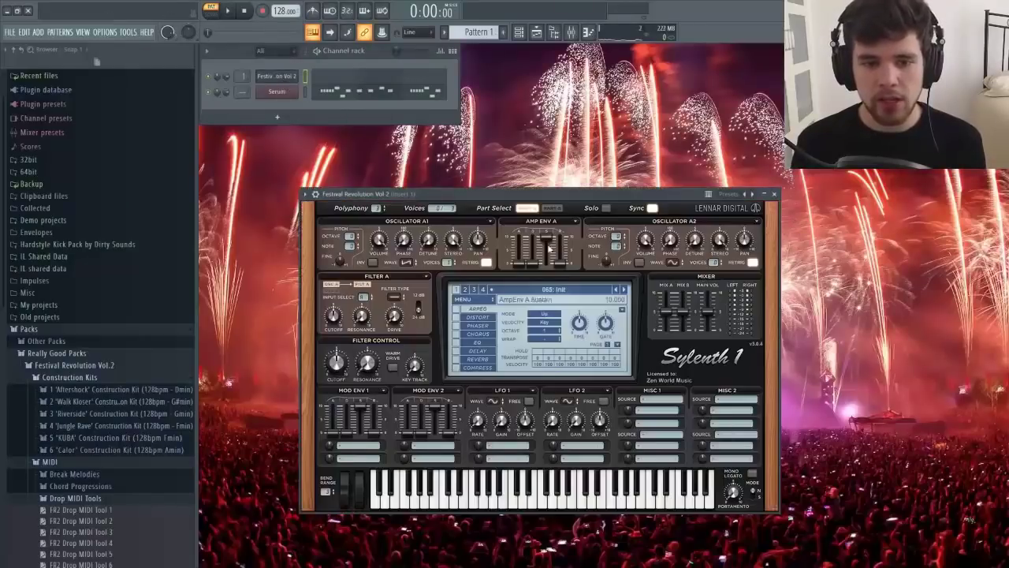
left_click_drag(630, 200, 619, 164)
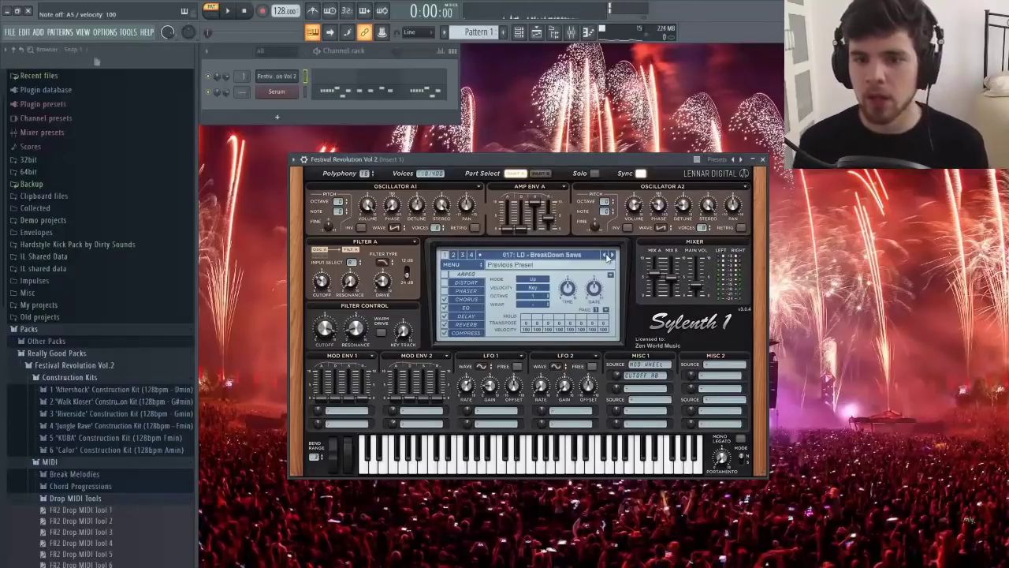
left_click_drag(473, 159, 540, 164)
left_click(830, 164)
left_click(331, 79)
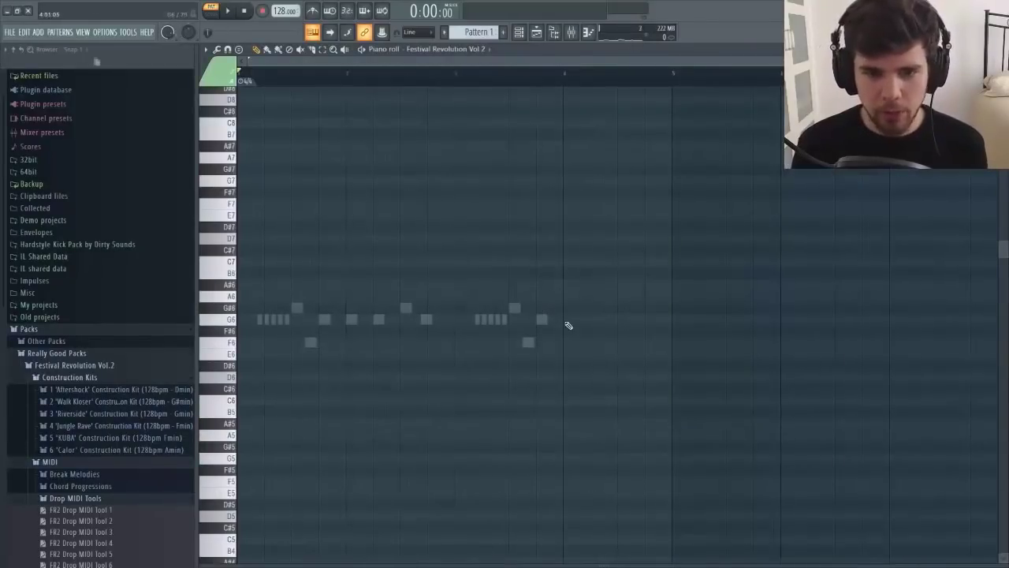
Step: Place a note at the start of bar 4, lower it an octave to G5, and add four more G5 notes across the bar
left_click(569, 320)
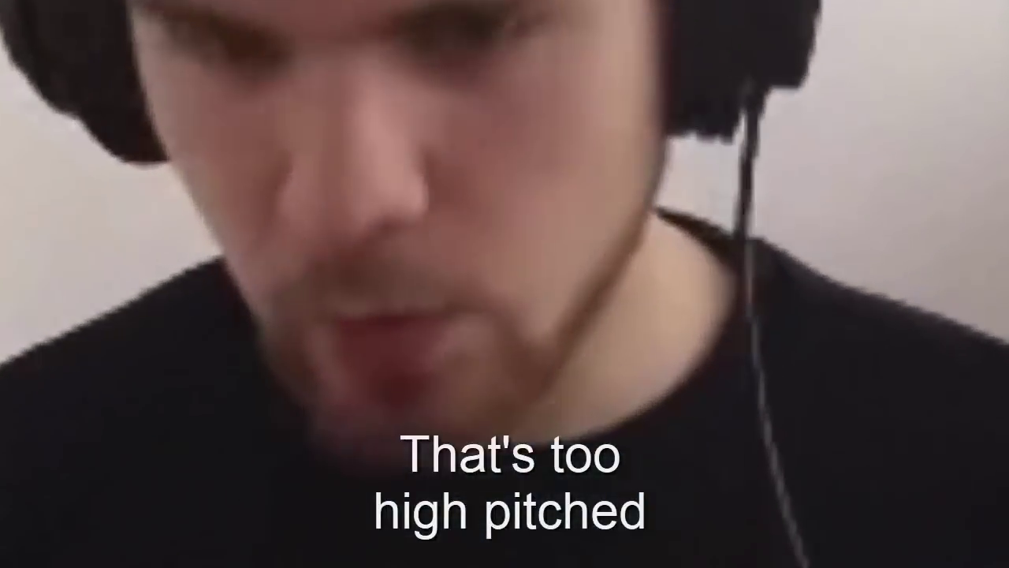
key("ctrl+Down")
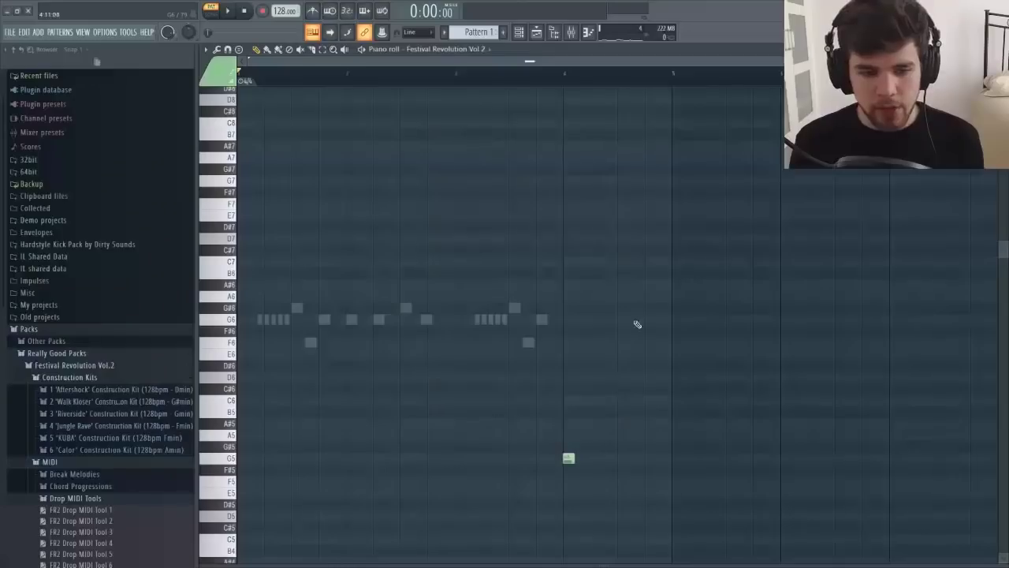
left_click(596, 458)
left_click(623, 458)
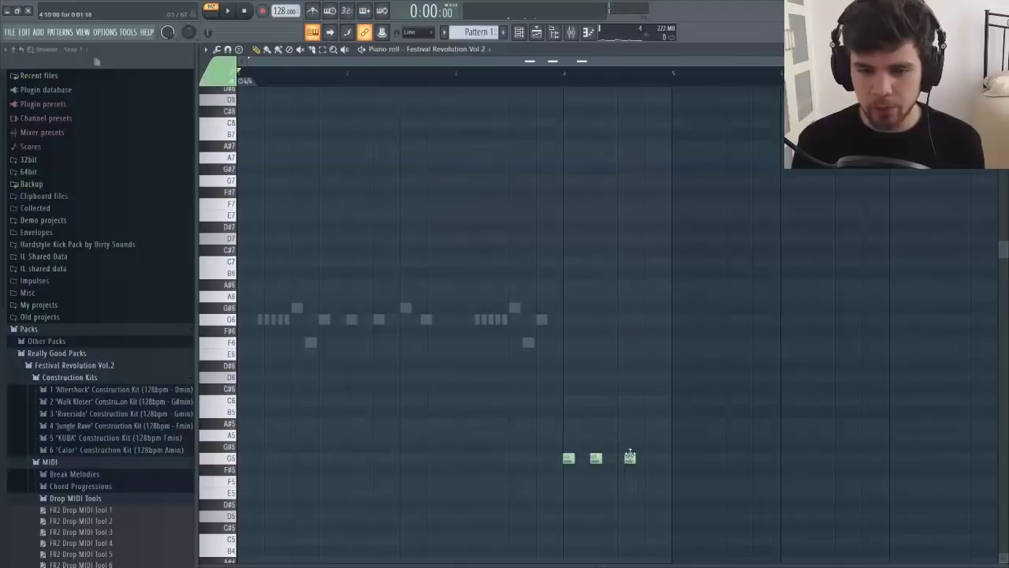
left_click(643, 458)
left_click(662, 458)
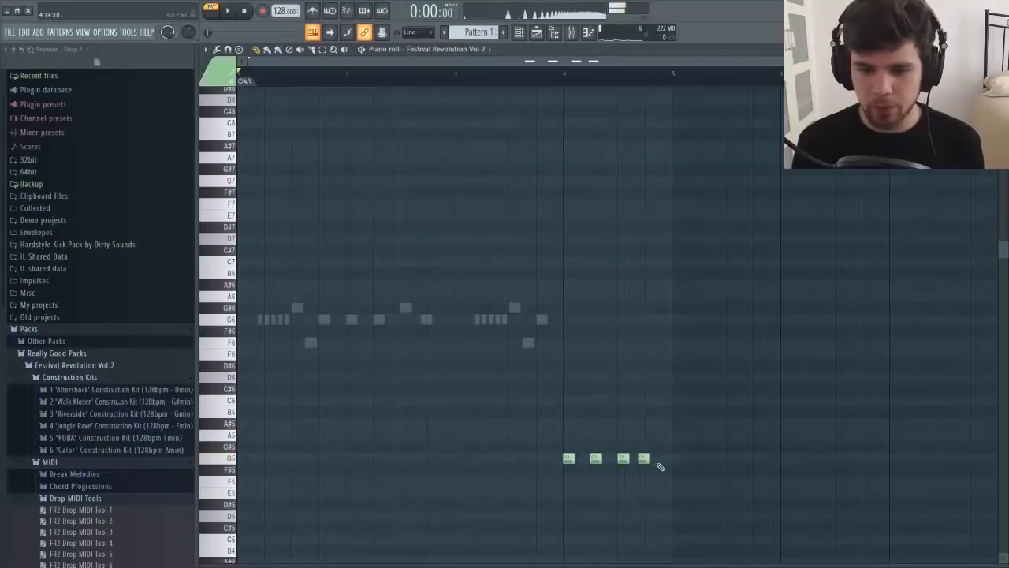
Step: Lower the third and fourth notes of bar 4 to F5 and the last to E5, and play from bar 3
scroll(648, 409, "down", 5)
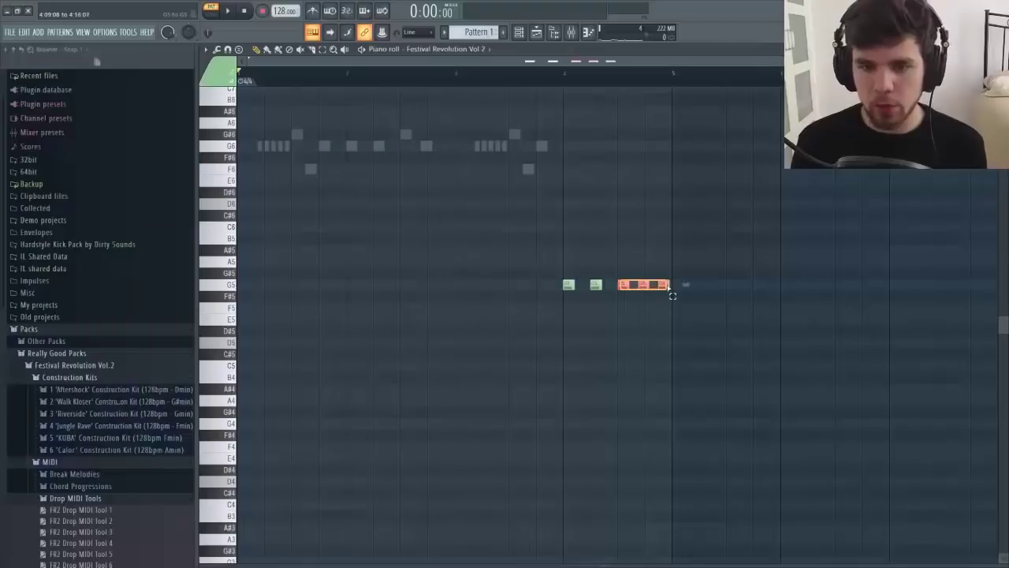
left_click_drag(664, 286, 664, 319)
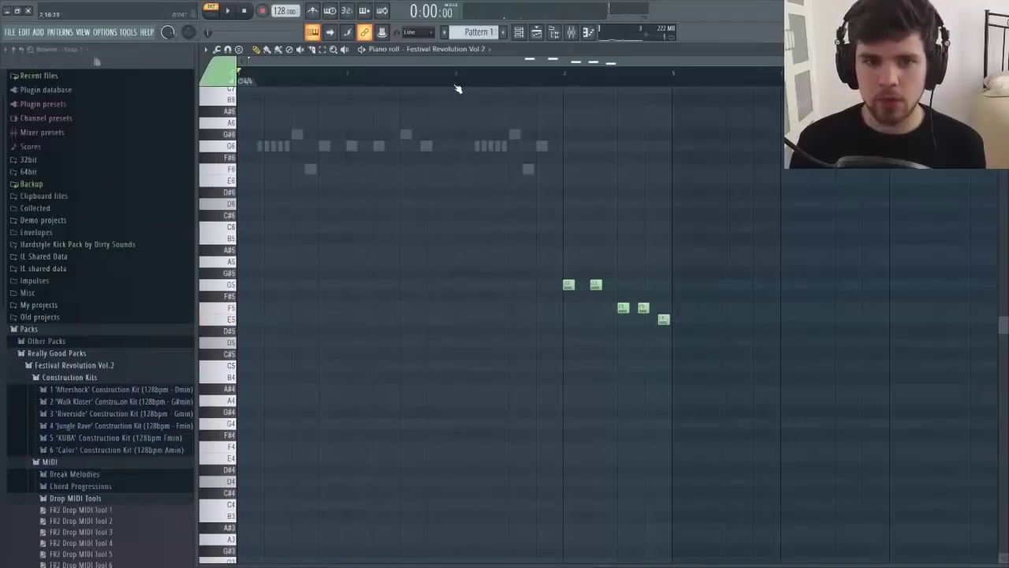
left_click(458, 75)
key("space")
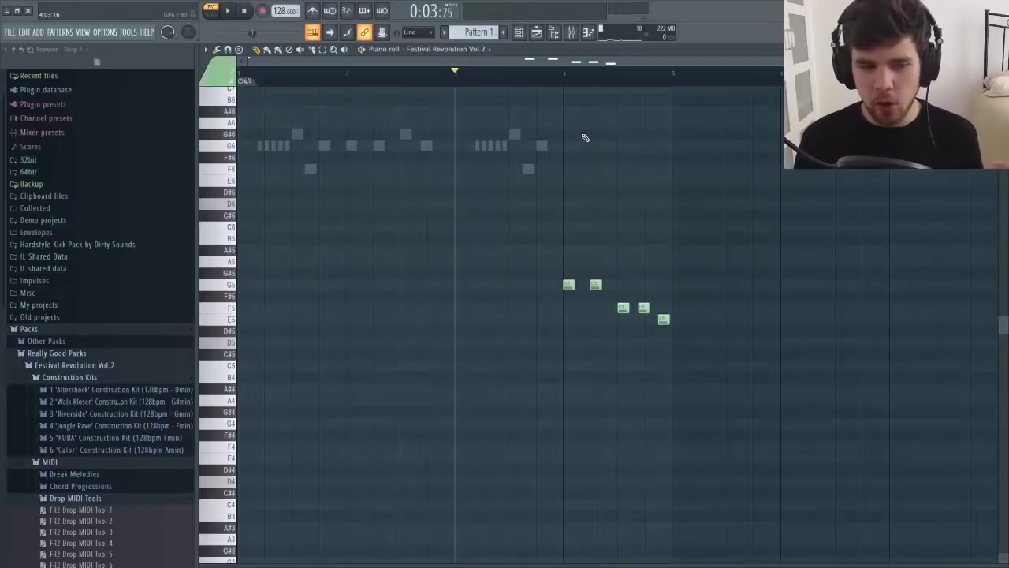
key("space")
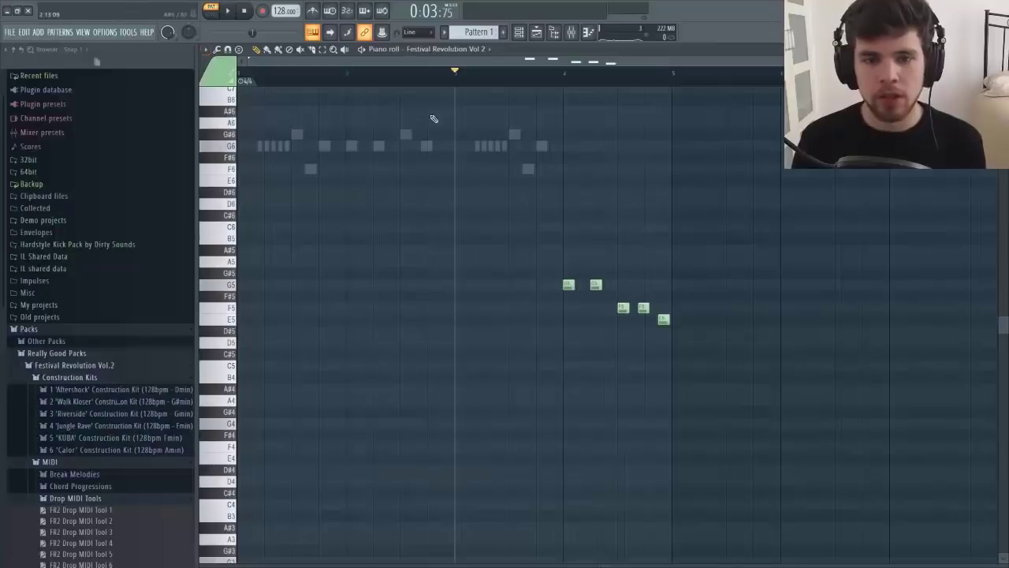
Step: Replay from bar 3, lower the last note of bar 4 to D#5, and play the result
scroll(649, 247, "up", 3)
key("space")
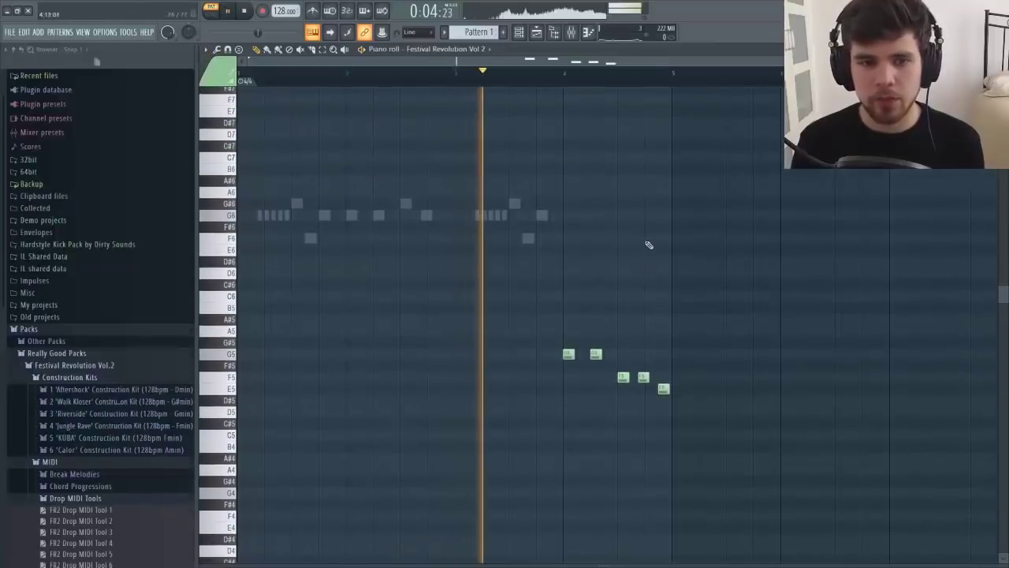
key("space")
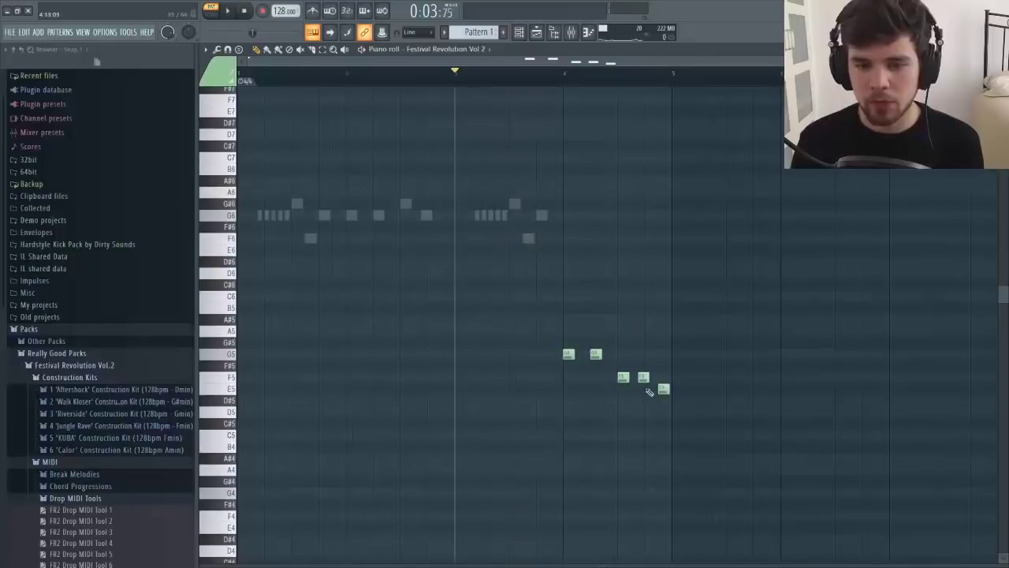
left_click_drag(649, 392, 649, 403)
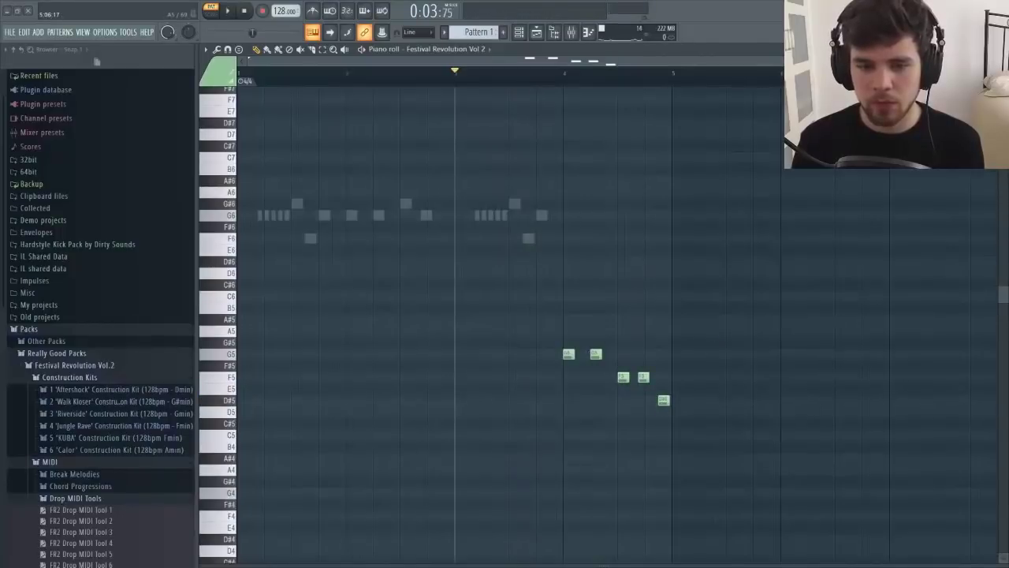
key("space")
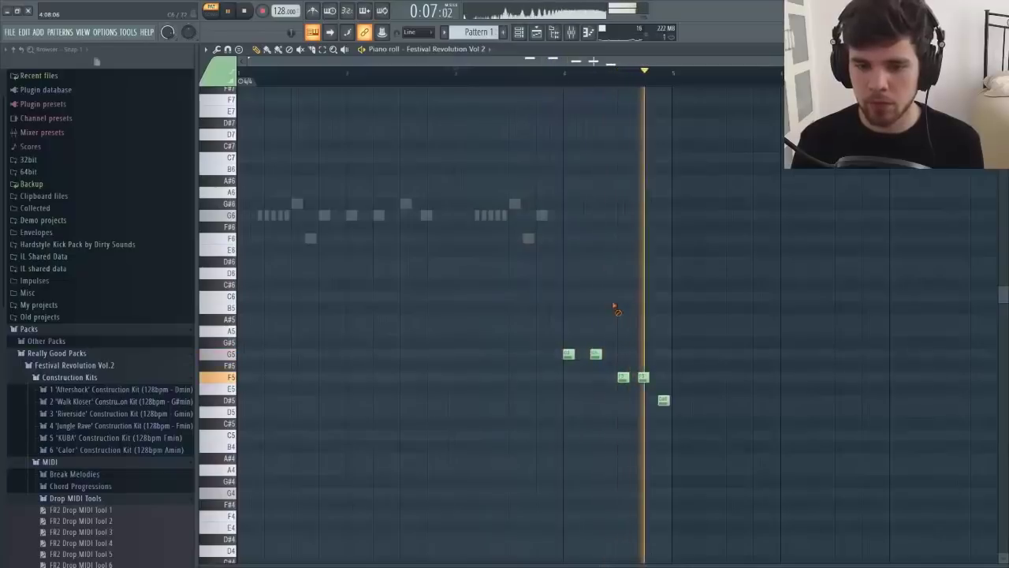
key("space")
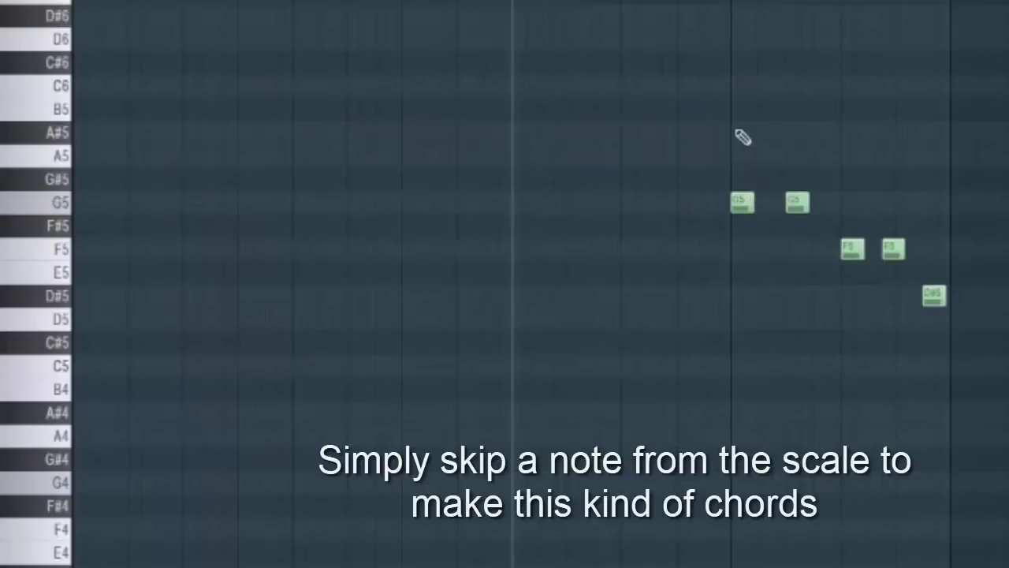
Step: Harmonize the bar 4 notes by adding A#5 above both G5 notes, A5 above both F5 notes and G5 above D#5
left_click(742, 134)
left_click(795, 133)
left_click(853, 156)
left_click(886, 156)
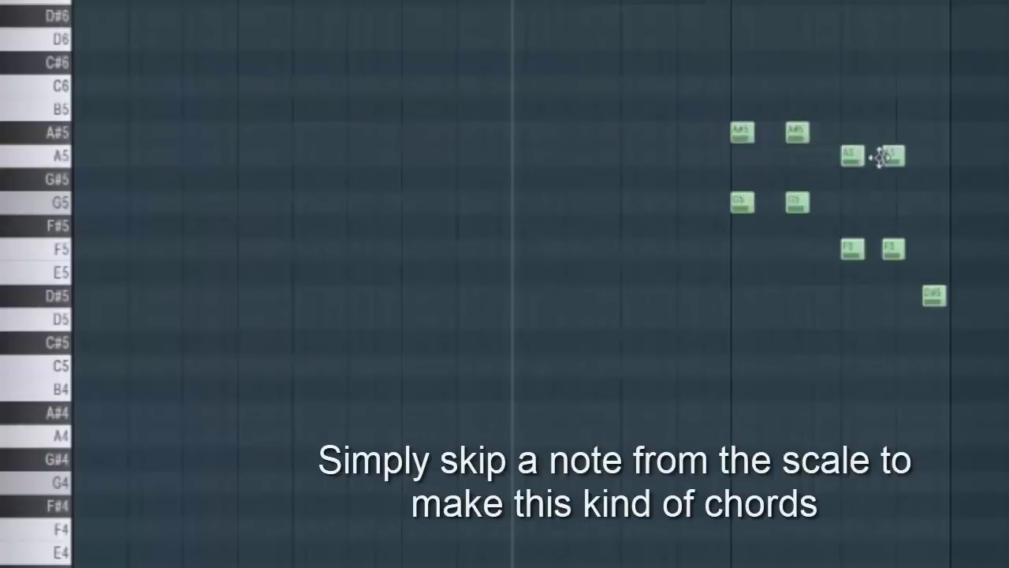
left_click(932, 203)
scroll(557, 200, "up", 2)
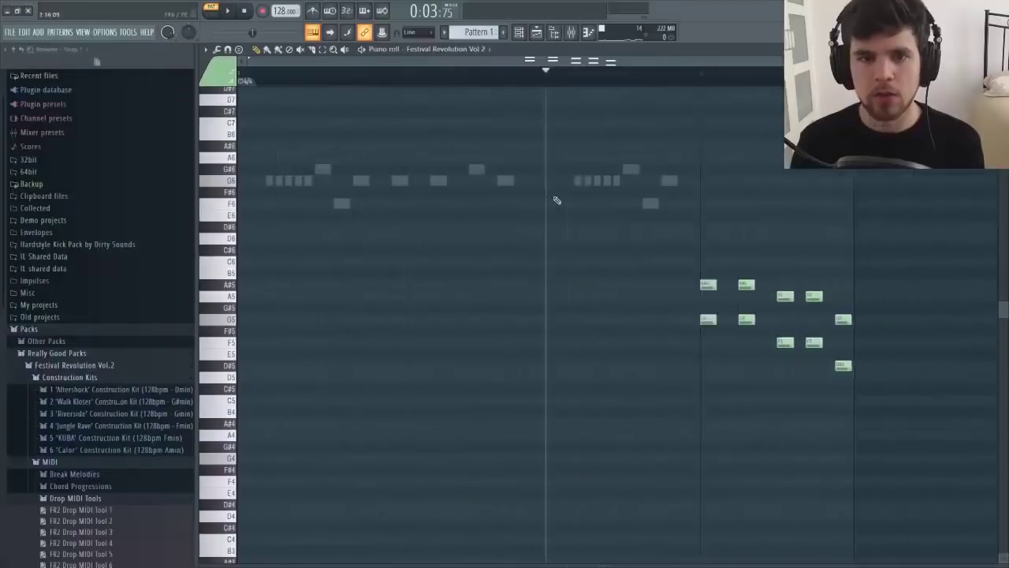
Step: Play the four-bar pattern to hear the Serum lead together with the harmonized answer in bar 4
scroll(469, 138, "down", 2)
key("space")
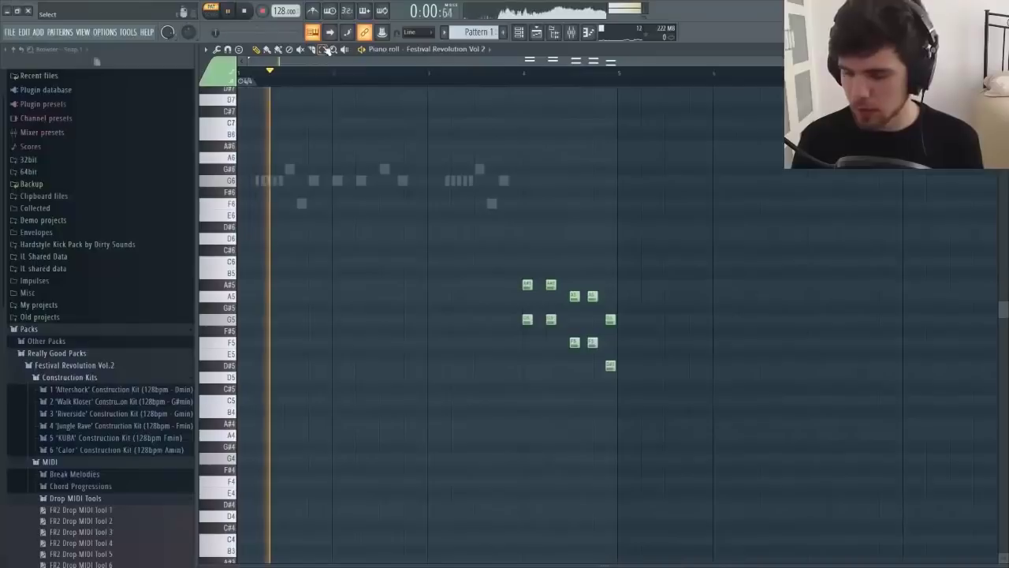
key("F7")
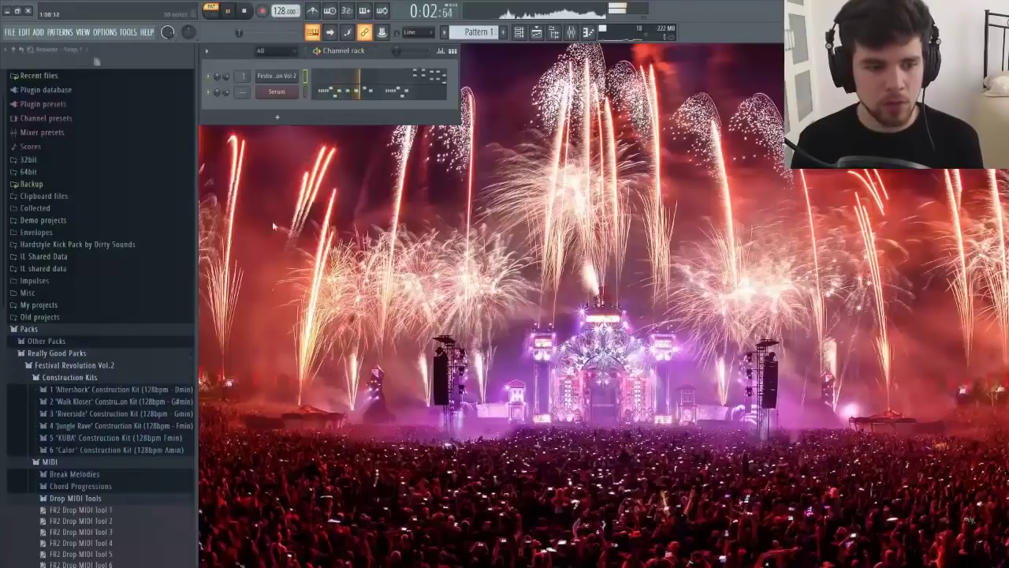
left_click(84, 378)
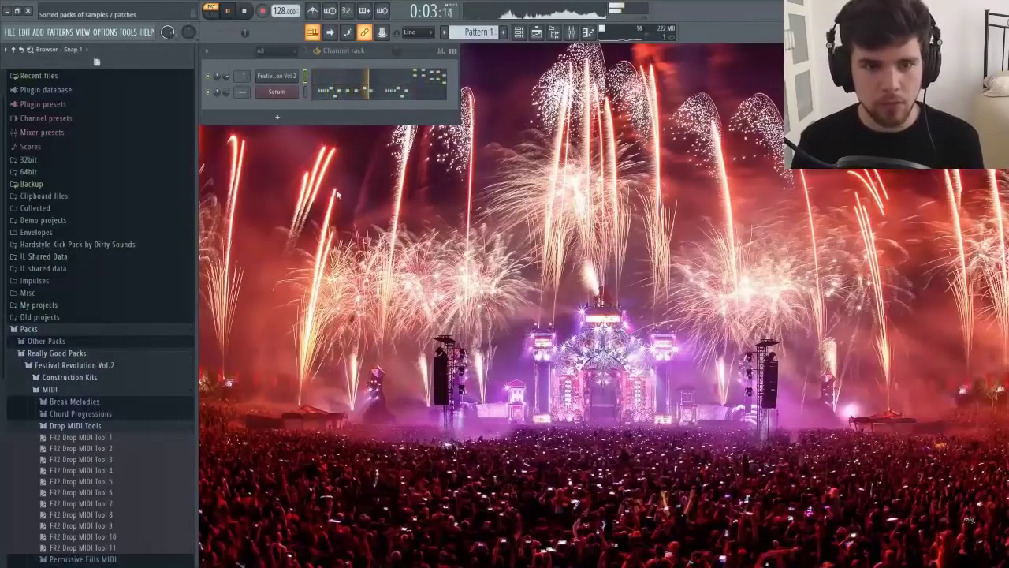
key("space")
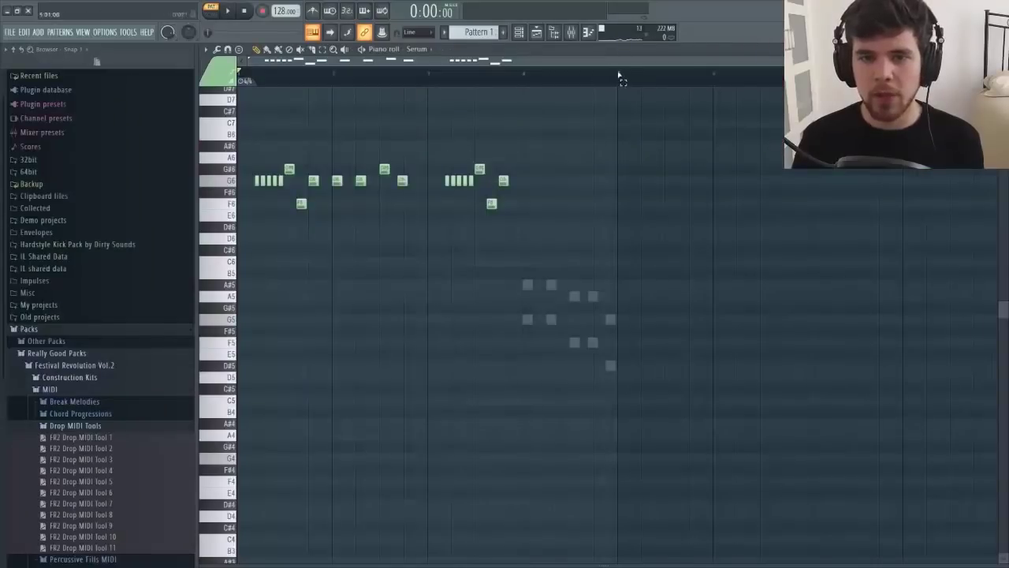
Step: Duplicate the four bars of notes on both the Serum and Festival Revolution Vol 2 channels into bars 5 to 8
left_click_drag(620, 77, 2, 126)
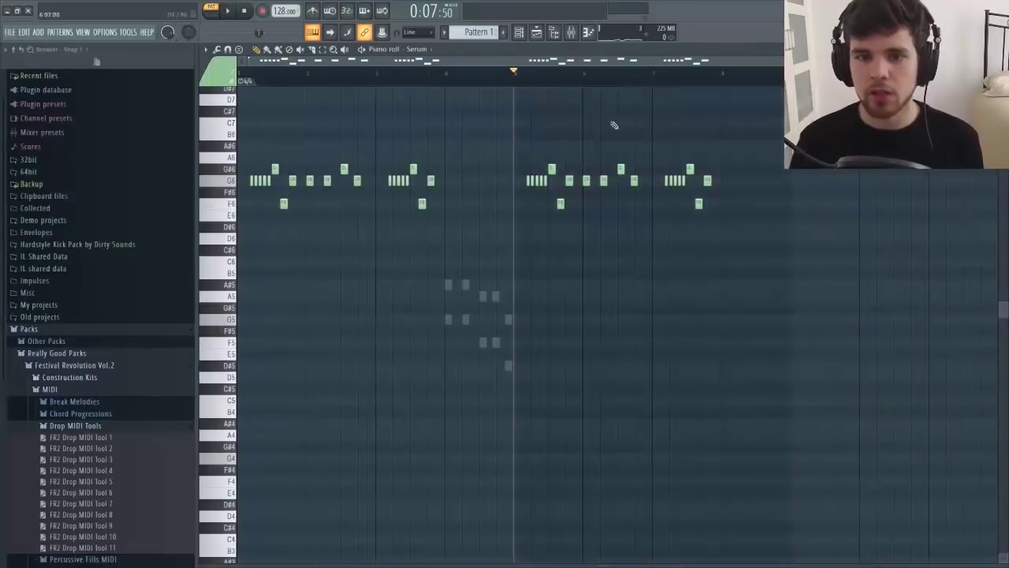
key("F7")
left_click(312, 81)
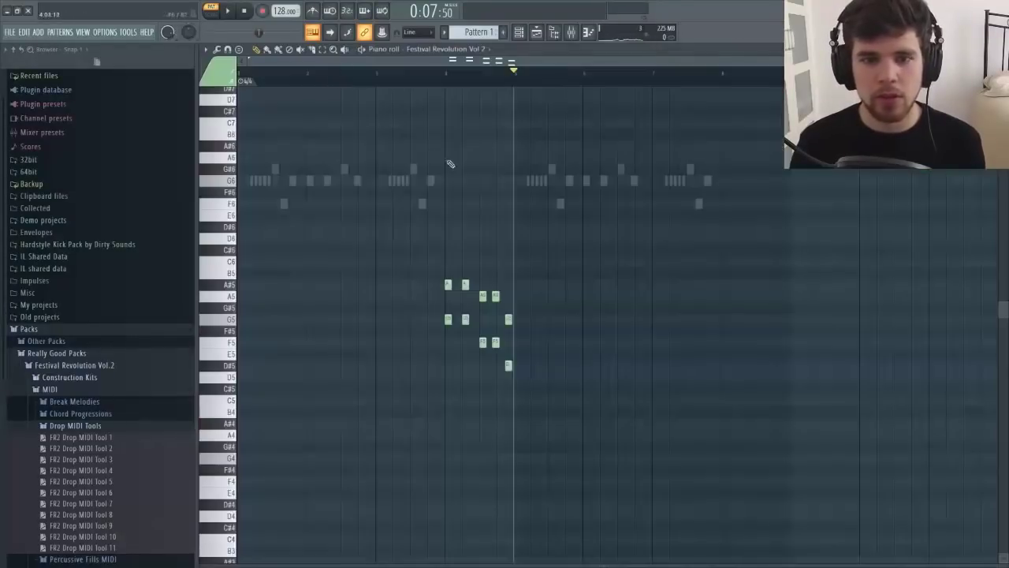
left_click_drag(514, 75, 236, 75)
key("ctrl+b")
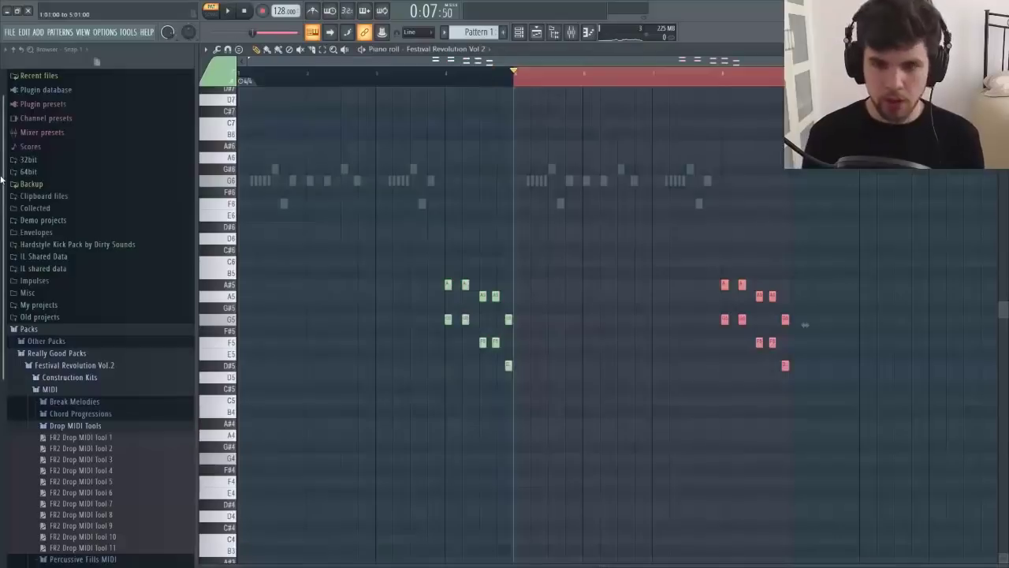
key("ctrl+d")
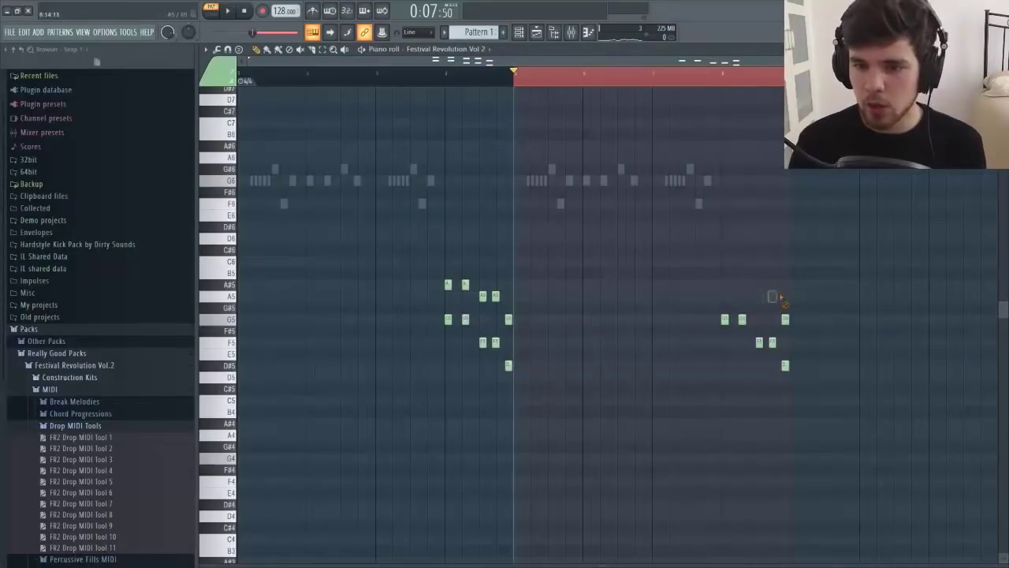
Step: Strip the copied phrase in bar 8 down to its first G5 note and lengthen that note
left_click_drag(716, 279, 894, 428)
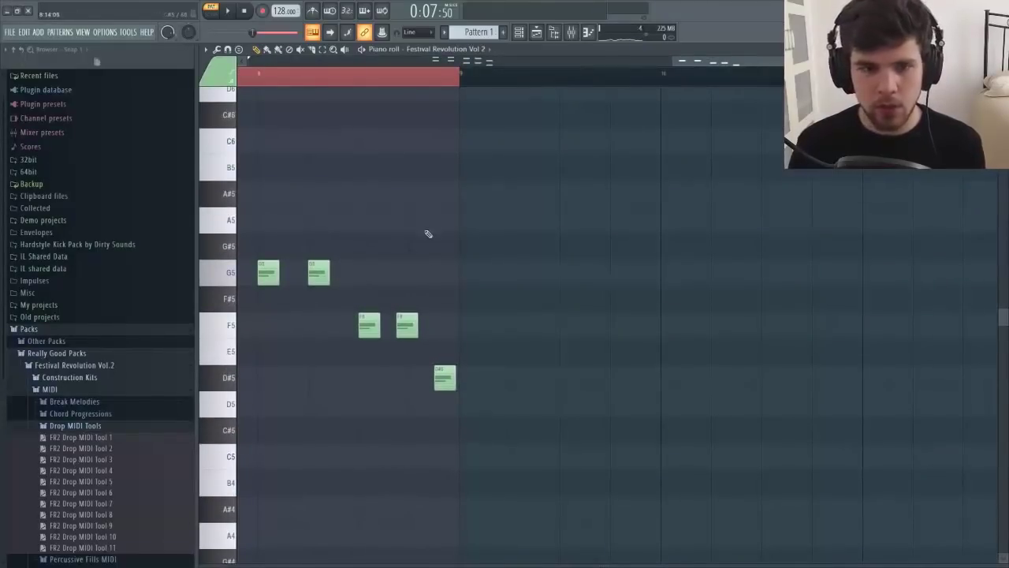
right_click(459, 239, "ctrl")
left_click_drag(875, 256, 984, 401)
scroll(461, 269, "down", 1)
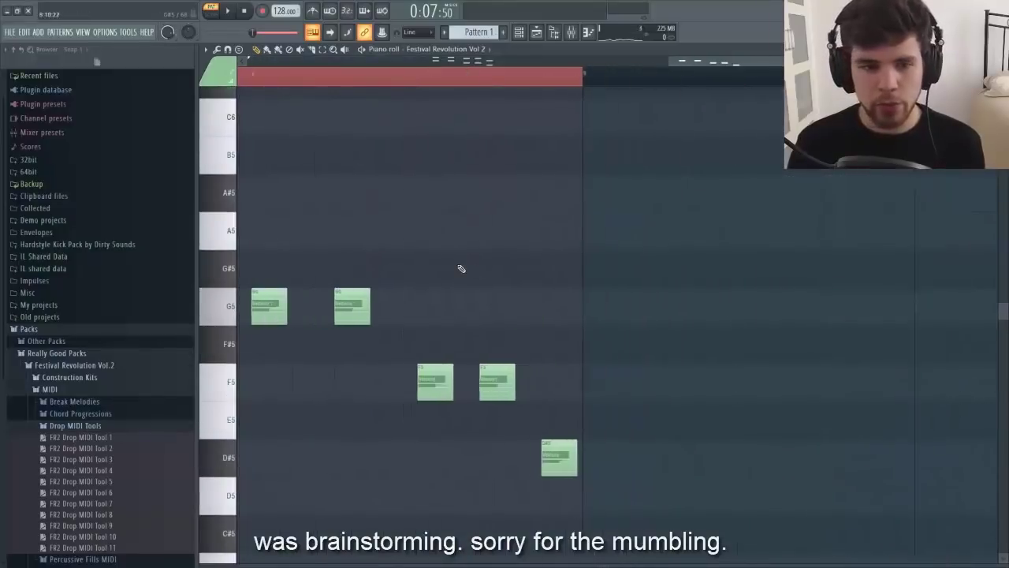
scroll(461, 269, "down", 1)
left_click_drag(315, 303, 344, 300)
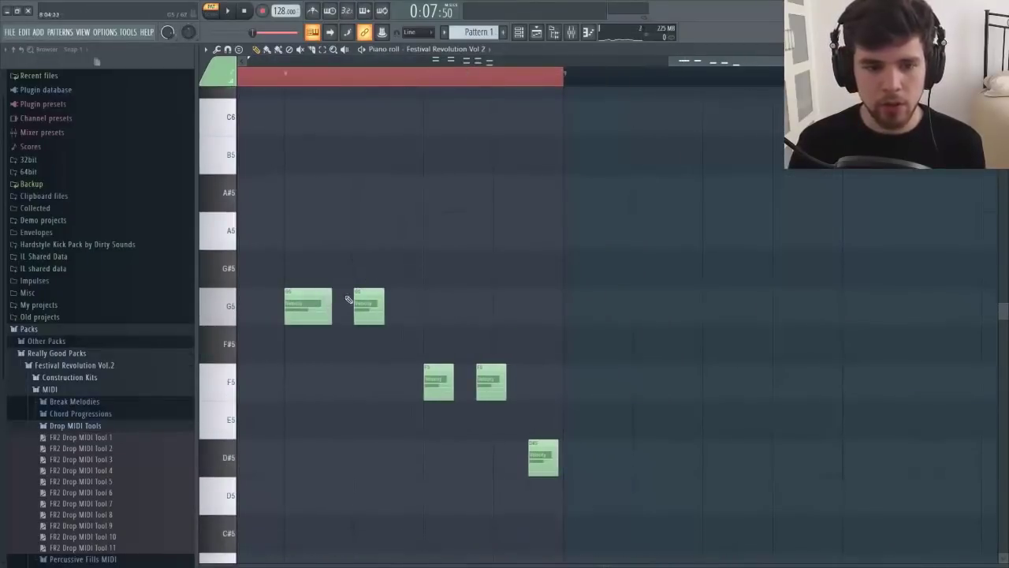
right_click(369, 305)
right_click(439, 383)
right_click(491, 382)
right_click(543, 457)
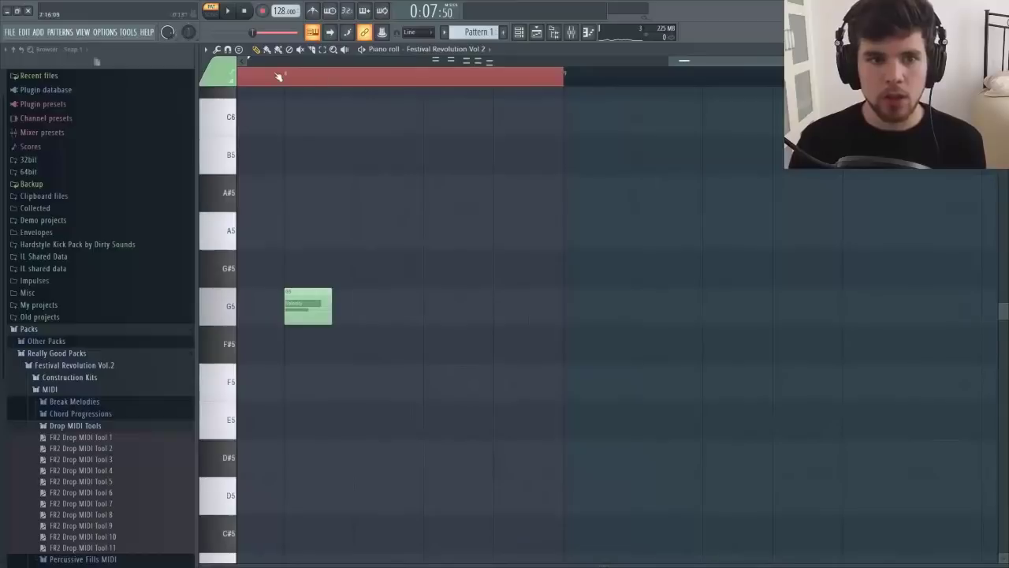
Step: Select bar 8 for playback, add A#5 above its G5 note, and place a second G5 and A#5 pair after it
left_click_drag(278, 77, 562, 87)
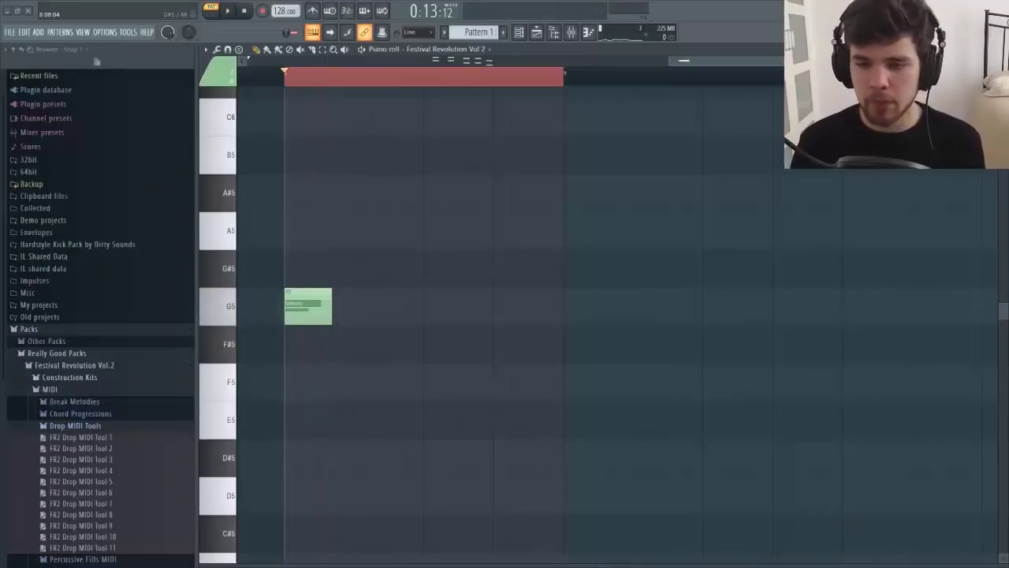
left_click(309, 199)
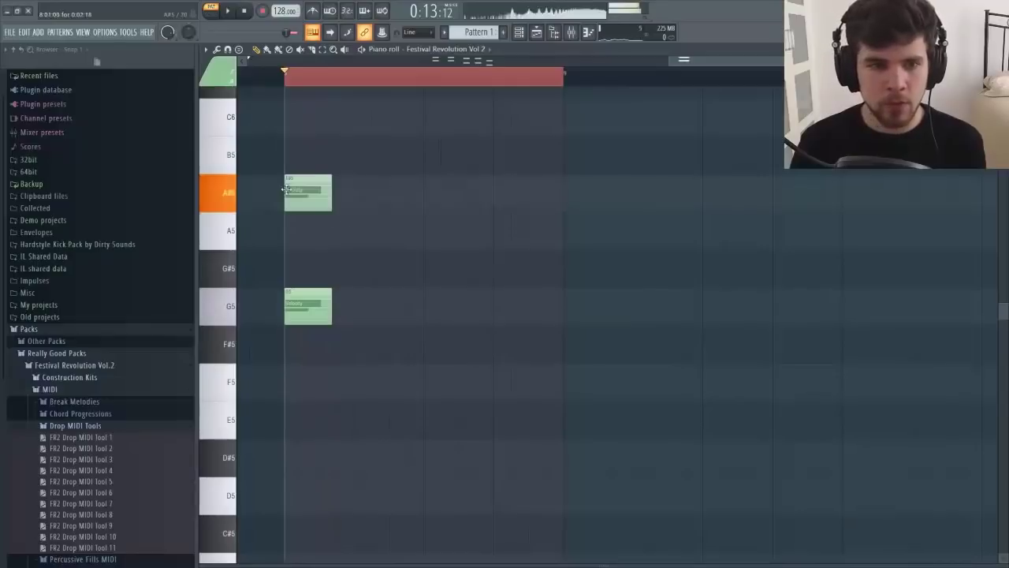
left_click(357, 303)
left_click(356, 194)
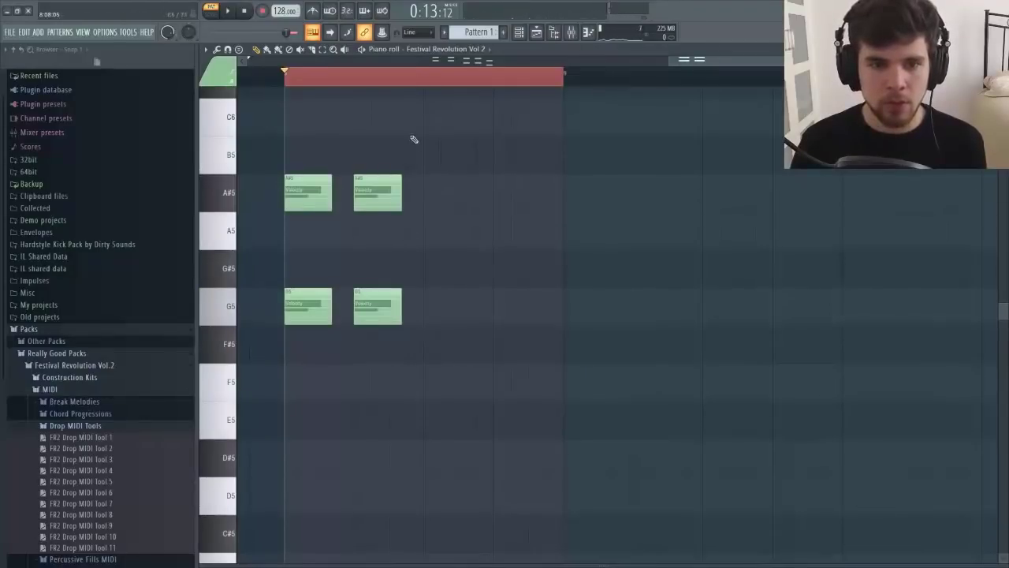
Step: Add a short C6 note after the second G5 and A#5 pair in bar 8, and play the bar
left_click(414, 117)
left_click_drag(454, 118, 420, 118)
key("space")
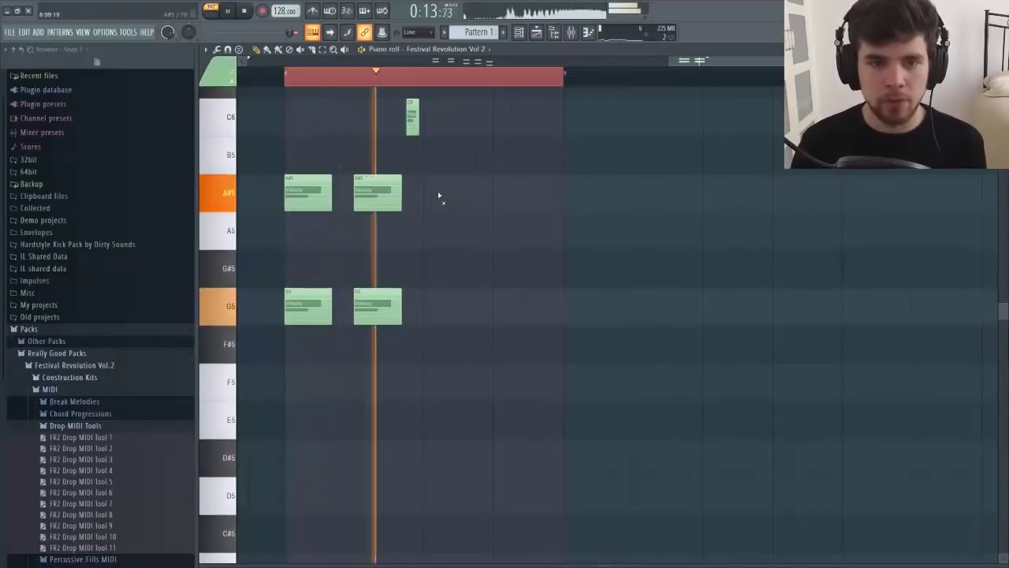
key("space")
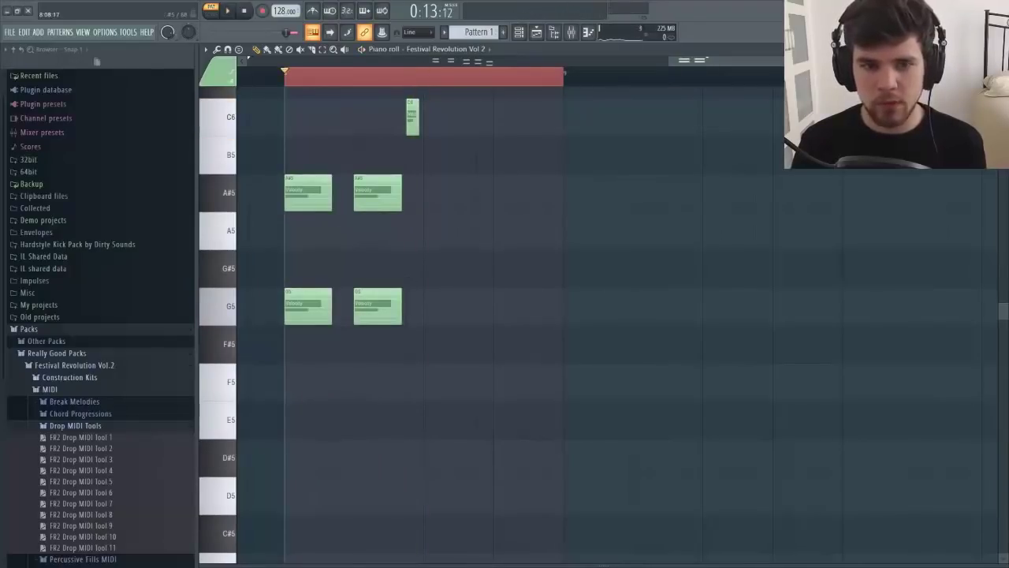
Step: Shorten the second A#5 in bar 8, move the short C6 earlier to follow it closely, and replay the bar
left_click_drag(400, 190, 385, 190)
left_click_drag(413, 118, 395, 118)
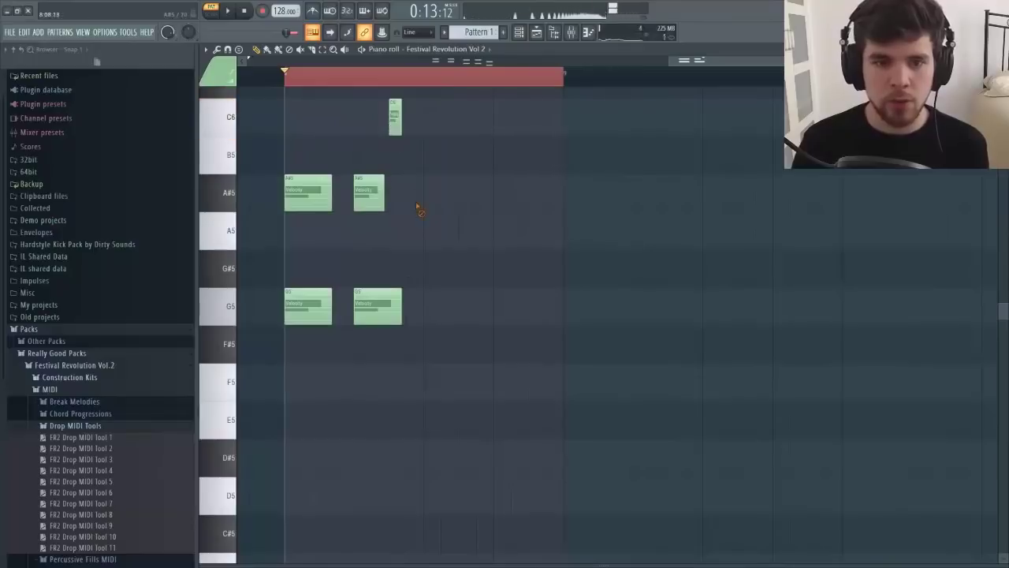
key("space")
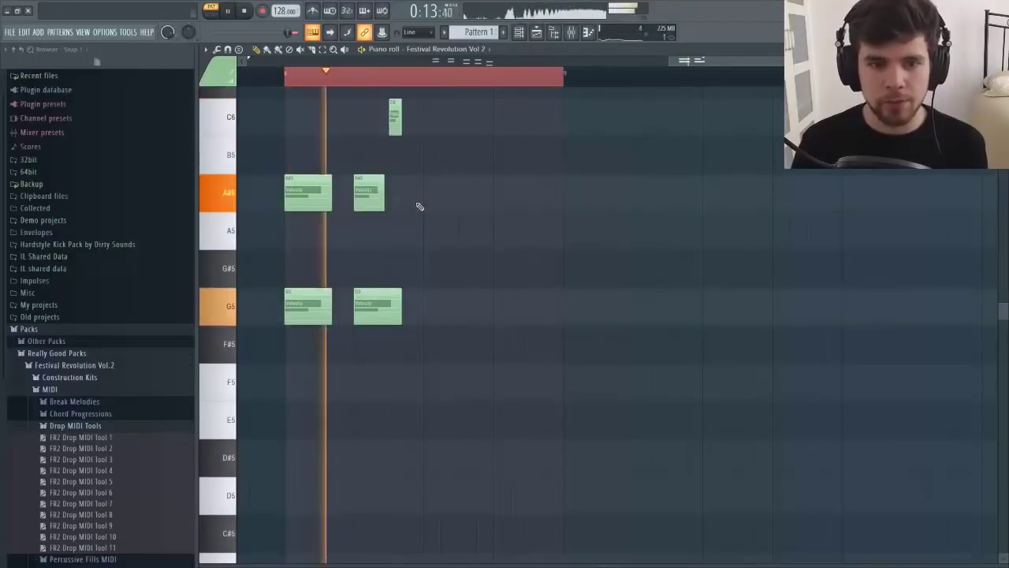
Step: Add an F5 and A5 pair after the short C6 in bar 8, checking it by playback
left_click(411, 372)
key("space")
left_click_drag(422, 388, 455, 389)
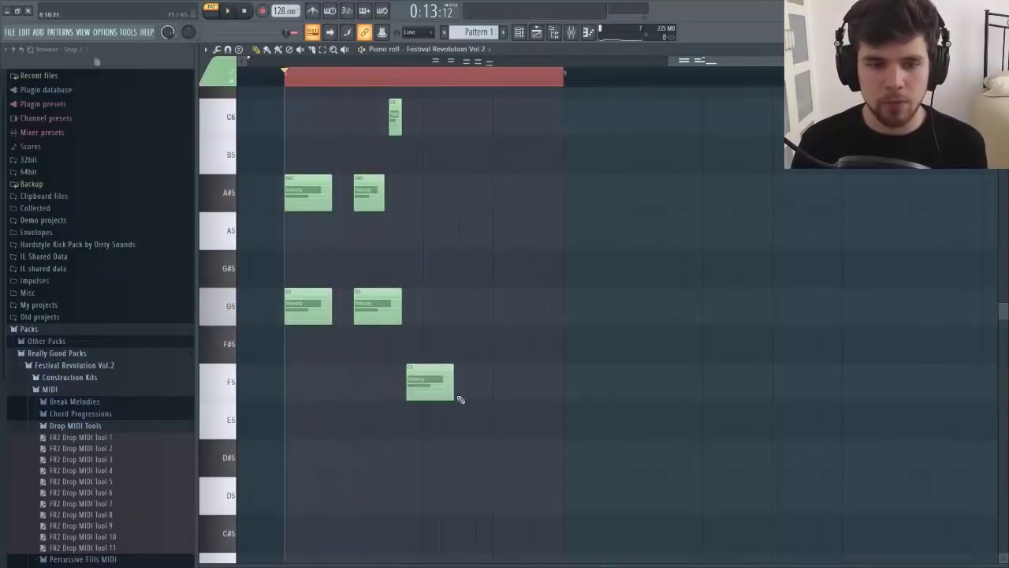
key("space")
left_click(410, 227)
key("space")
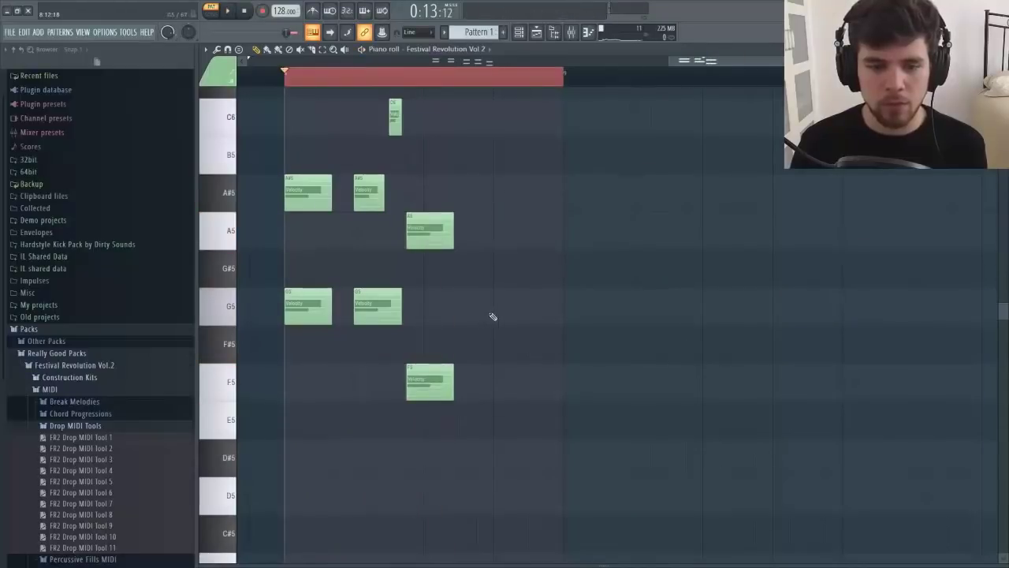
Step: Add a D#5 and G5 pair after the F5 and A5 notes in bar 8, and shorten both new notes
key("space")
left_click(465, 457)
left_click(463, 307)
key("space")
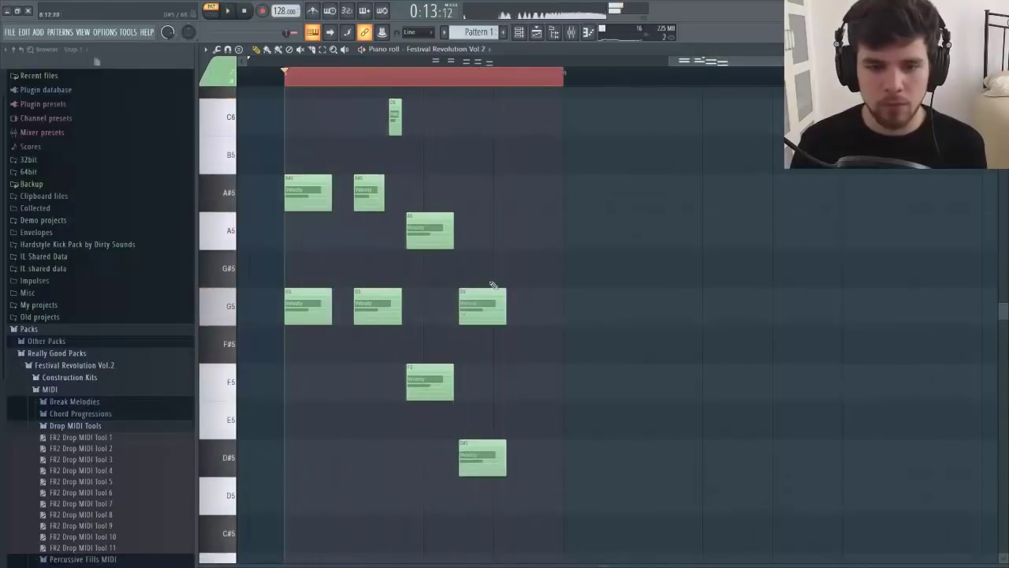
left_click_drag(494, 283, 490, 451)
right_click(558, 406)
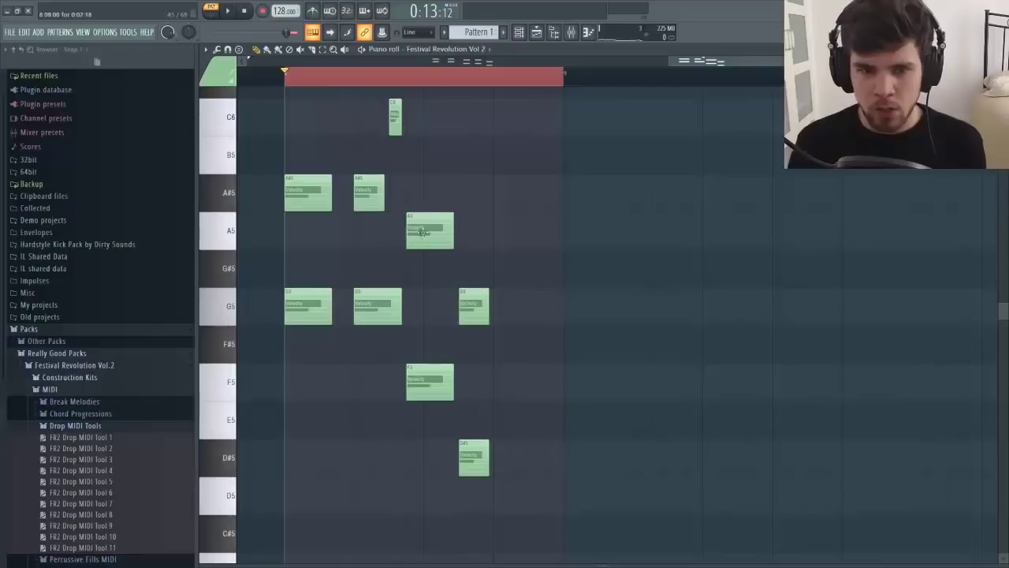
Step: Shorten the F5 and A5 pair in bar 8 and replay the bar
left_click_drag(421, 231, 439, 378)
left_click(493, 363)
key("space")
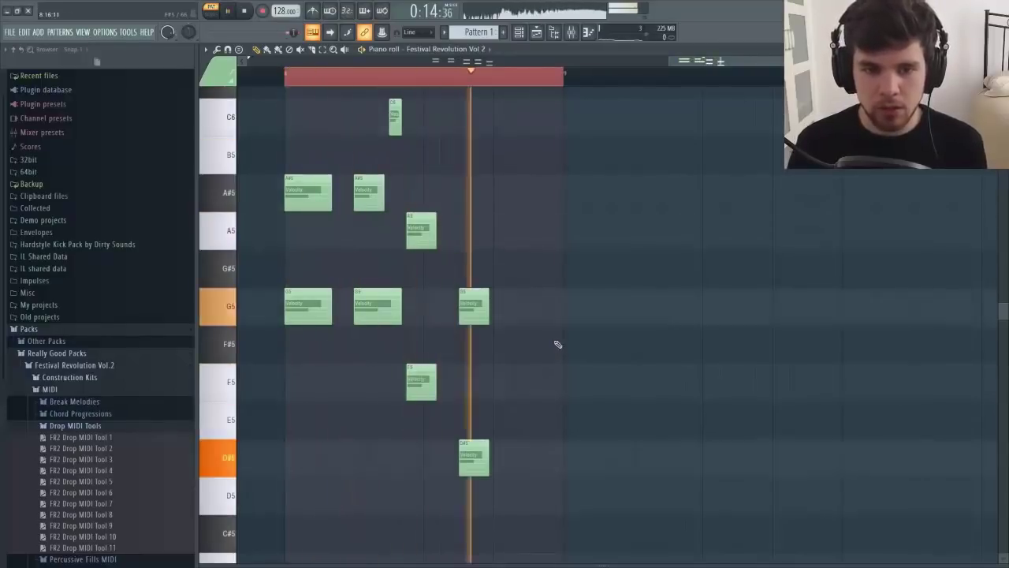
key("space")
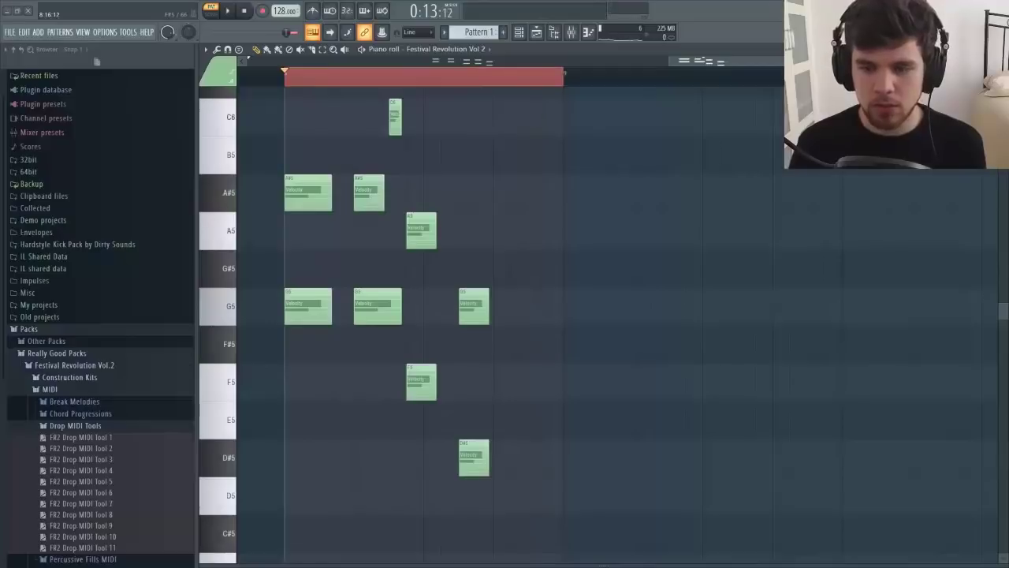
Step: Lower the last pair in bar 8 to D5 and F5, and add a longer D#5 and G5 pair after it
left_click_drag(482, 461, 482, 498)
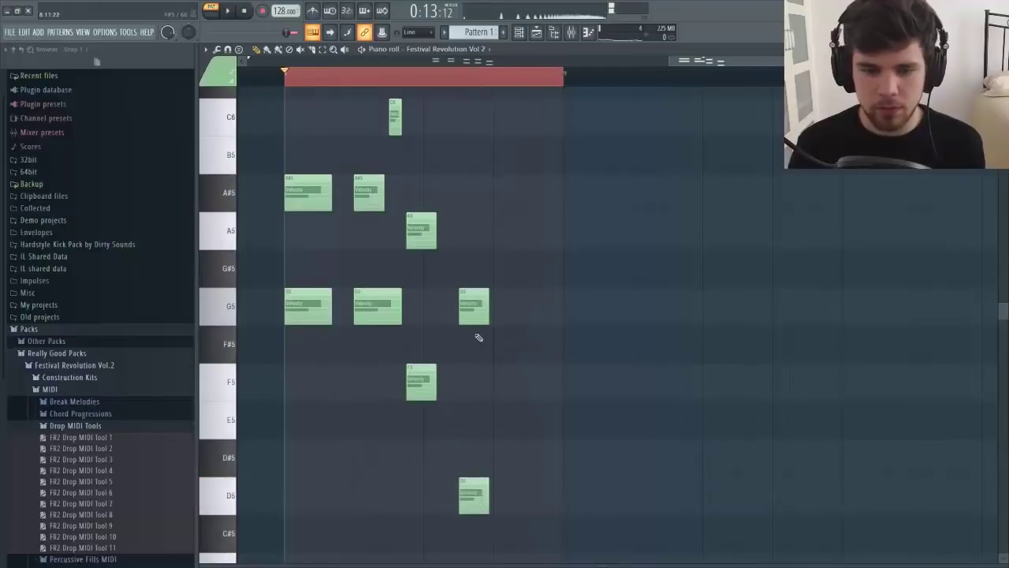
left_click_drag(473, 315, 473, 391)
left_click(504, 458)
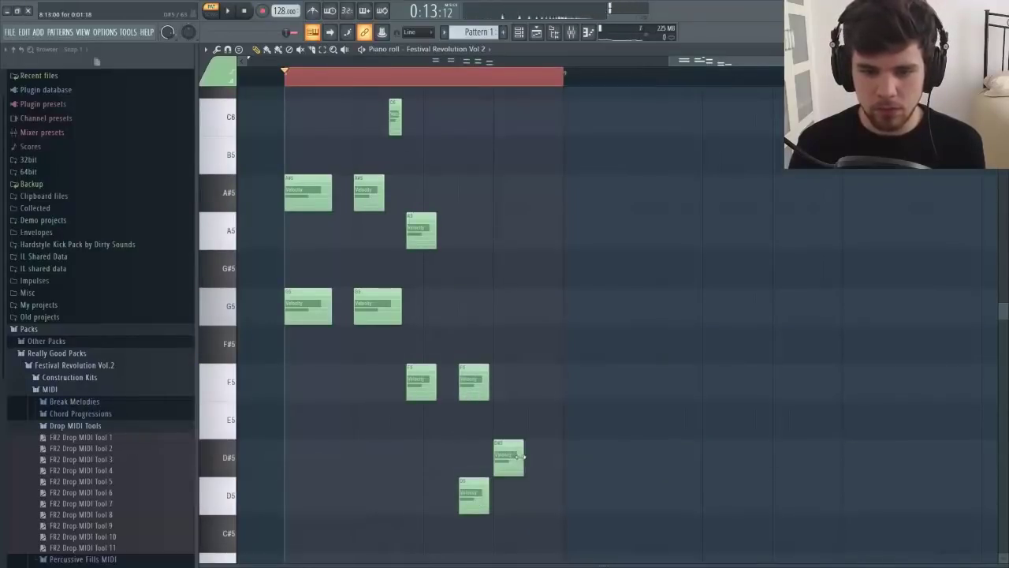
left_click_drag(524, 457, 541, 457)
left_click(513, 306)
Step: Play the finished bar 8, and play the complete eight-bar pattern from the start
scroll(569, 341, "down", 5)
key("space")
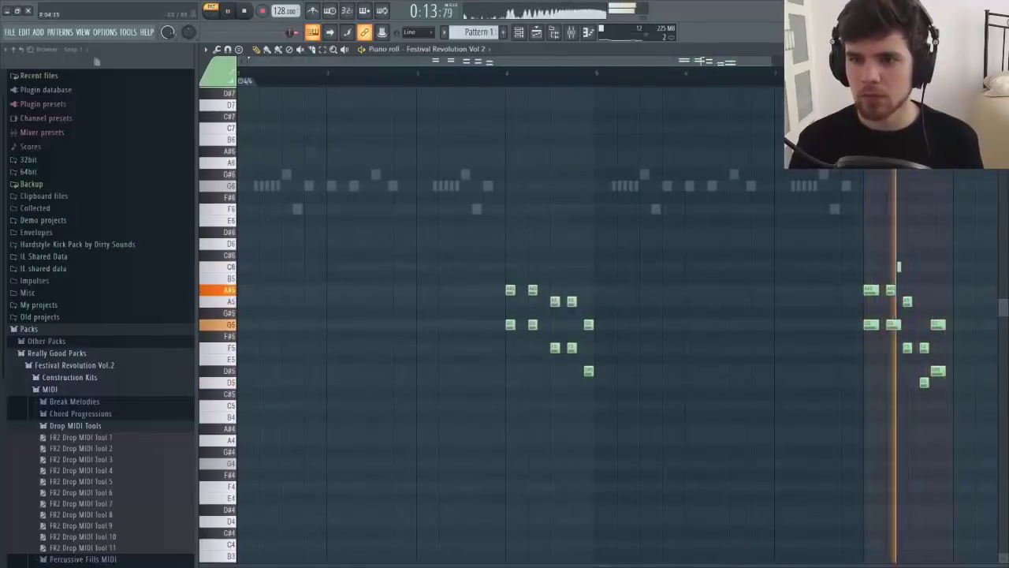
key("space")
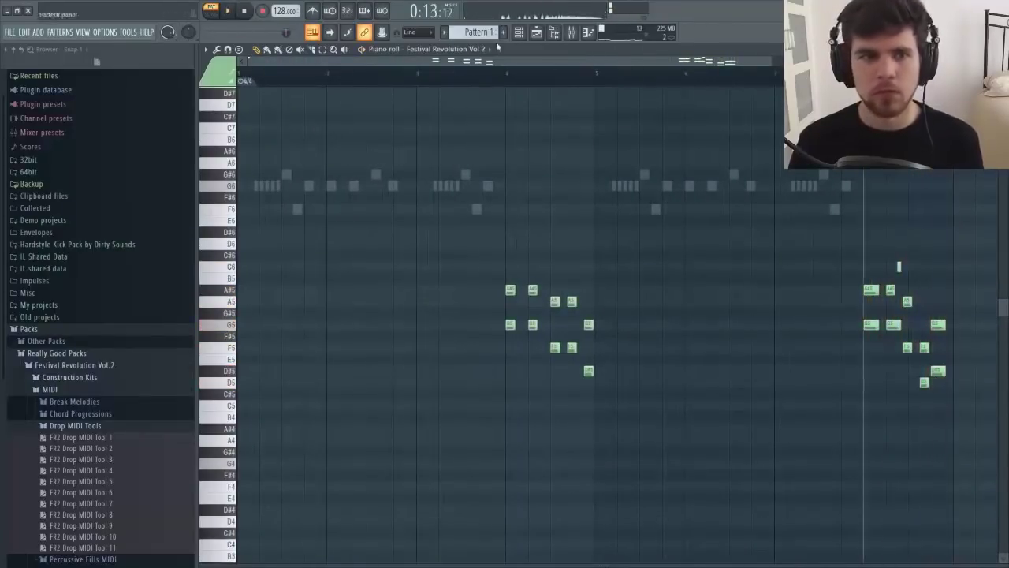
left_click(259, 15)
key("F7")
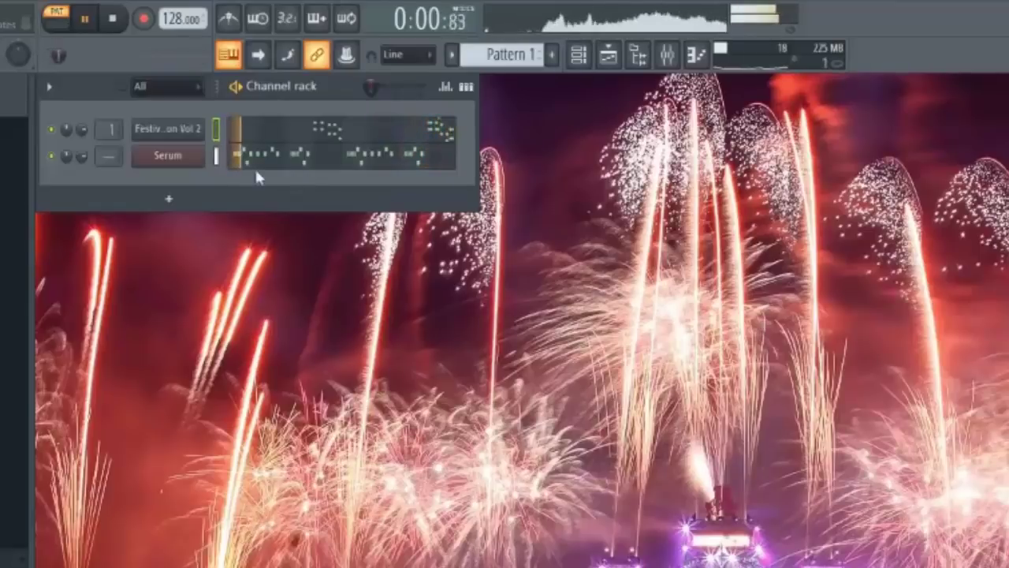
key("space")
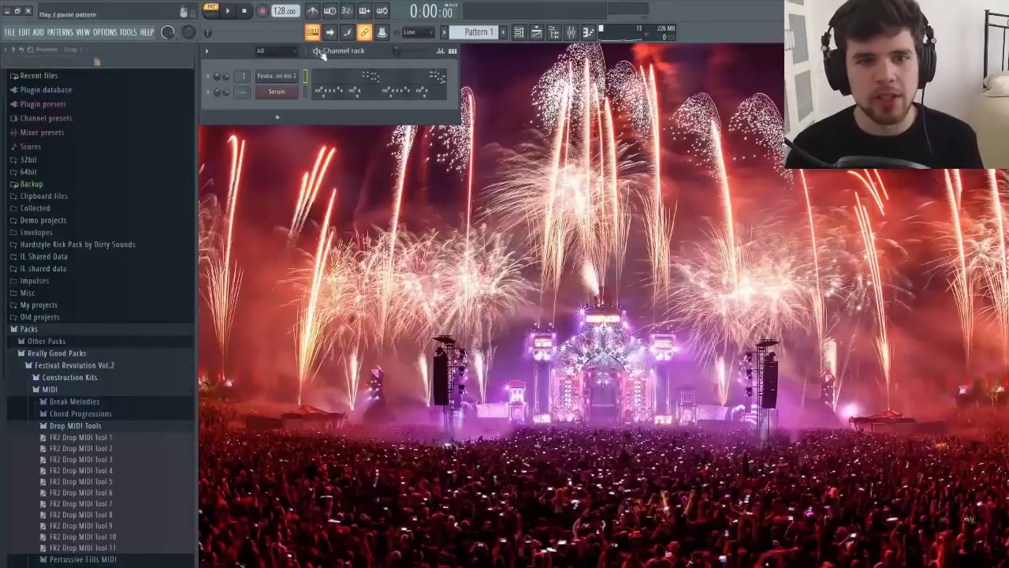
Step: Open the notes of the Festival Revolution Vol 2 channel and play from bar 3 to hear the bar 4 answer
left_click(334, 71)
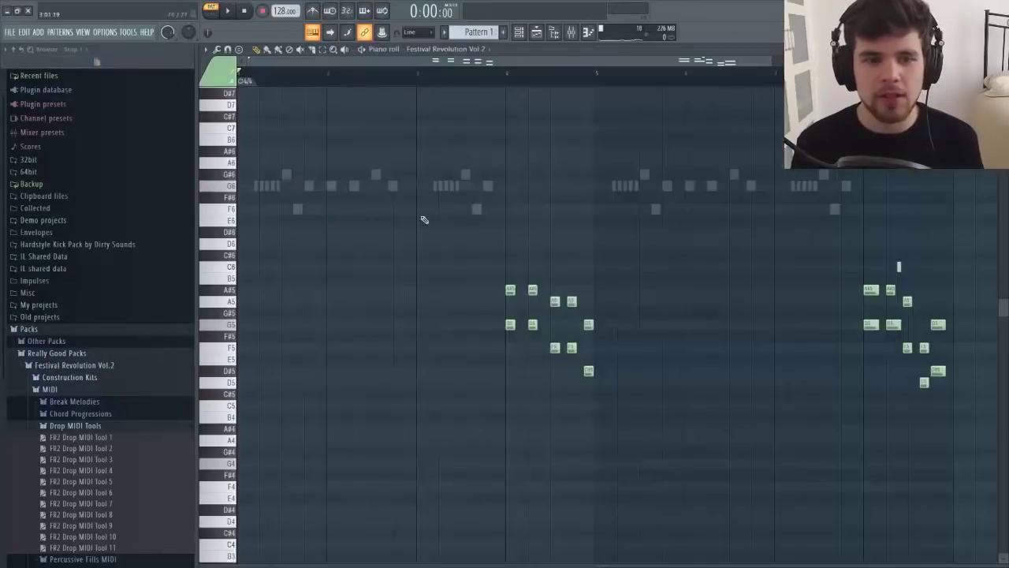
left_click(436, 76)
key("space")
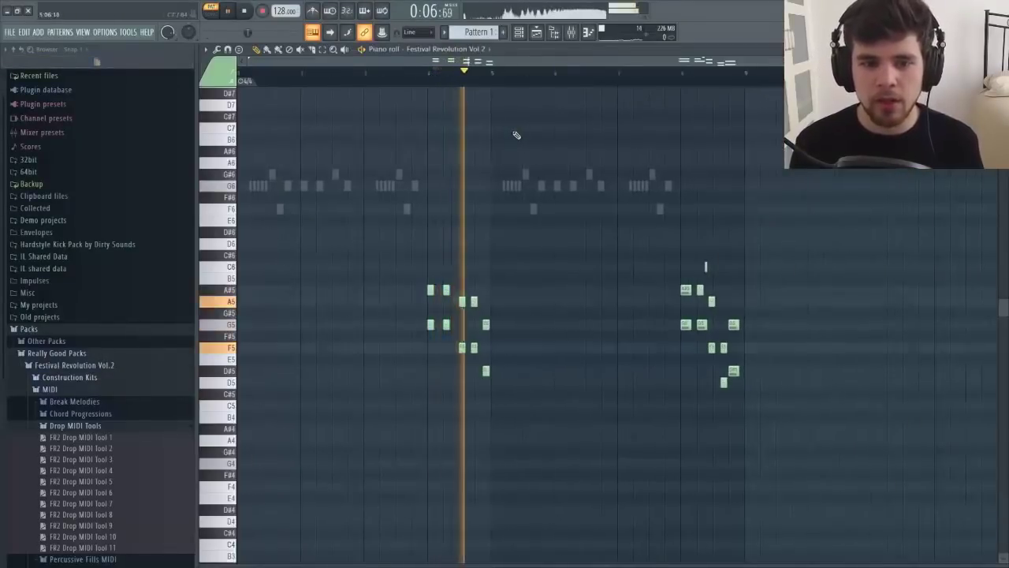
key("space")
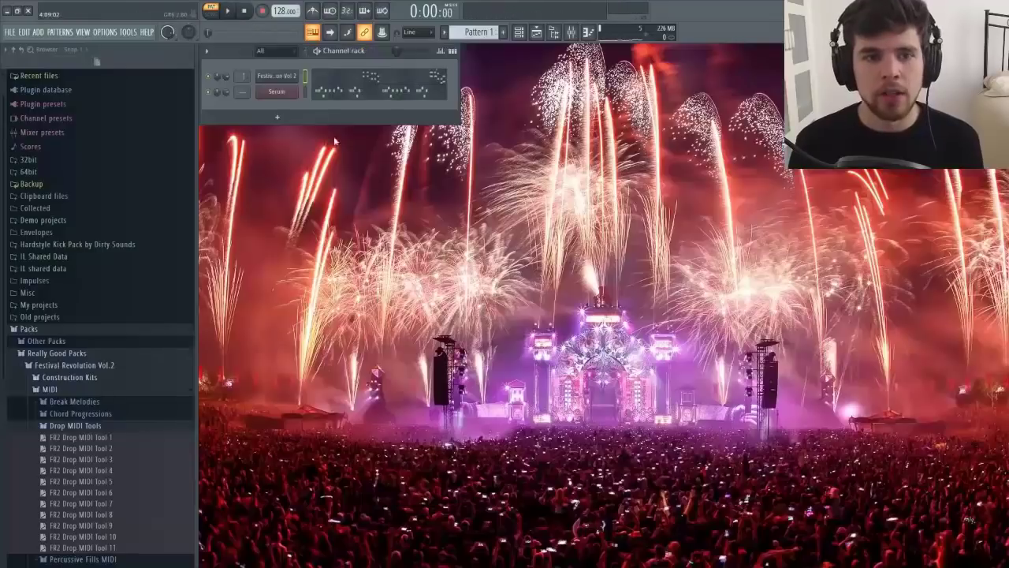
Step: Open the instrument window of the Serum lead
left_click(287, 92)
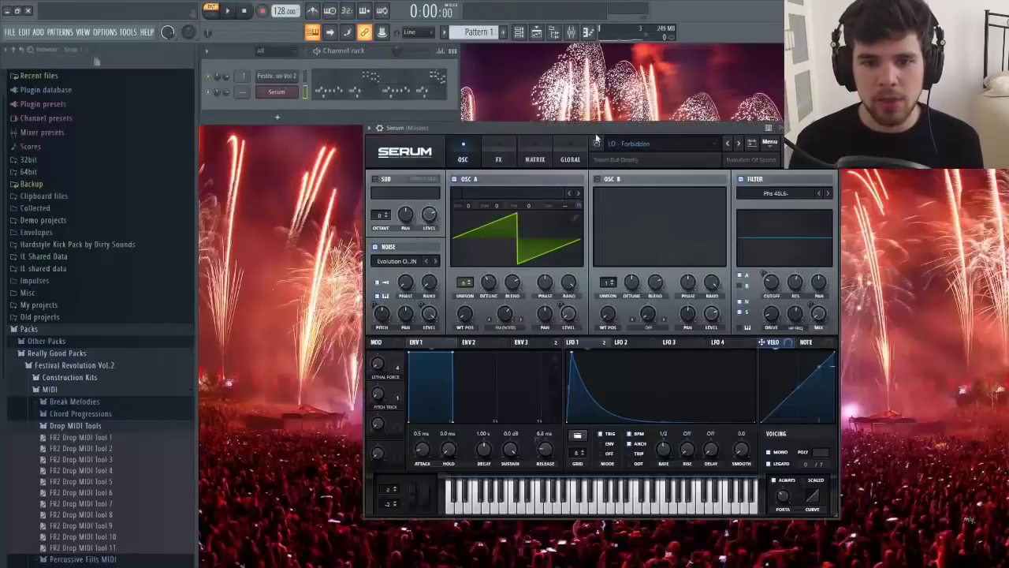
Step: Try out the Serum lead's Lethal Force and Pitch Trick macros during playback, and set Lethal Force to about 49%
left_click_drag(599, 124, 519, 112)
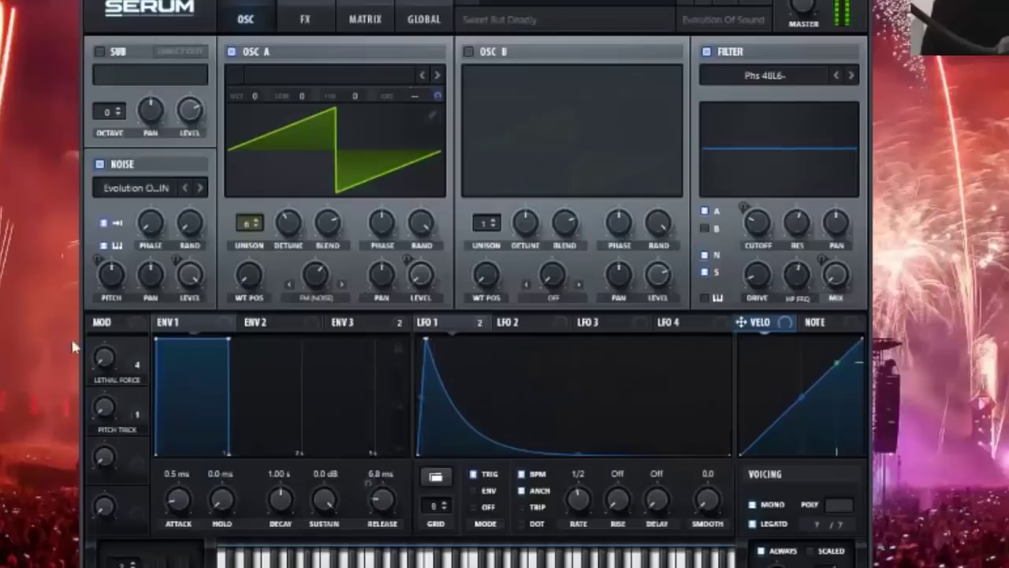
mouse_move(109, 359)
left_click_drag(105, 331, 86, 248)
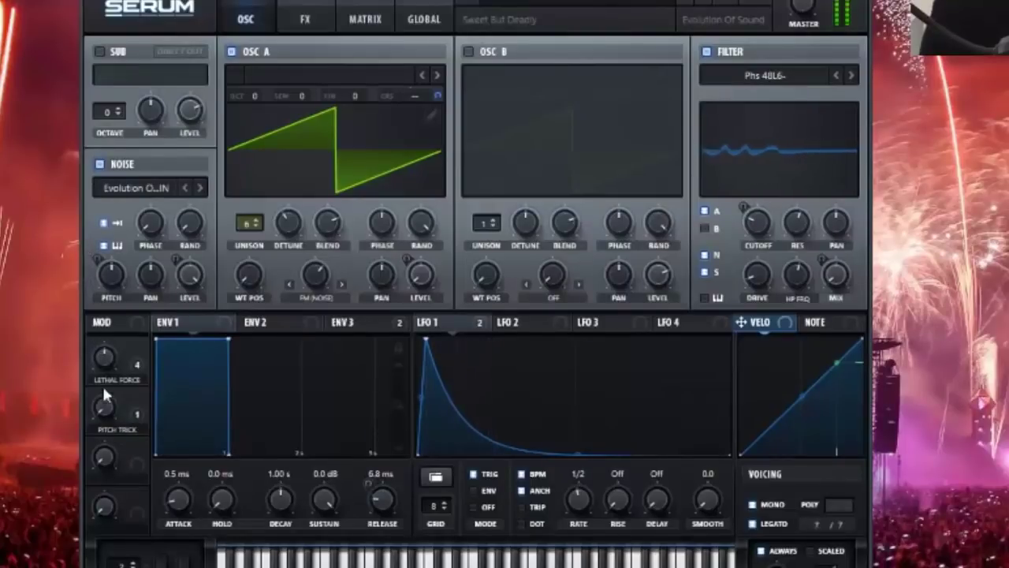
left_click_drag(109, 405, 100, 335)
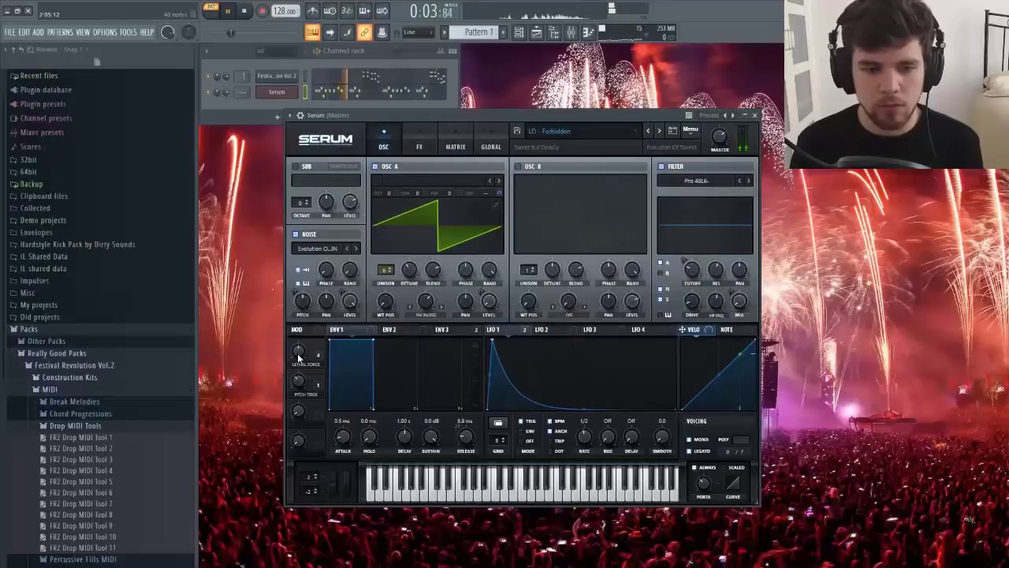
mouse_move(303, 388)
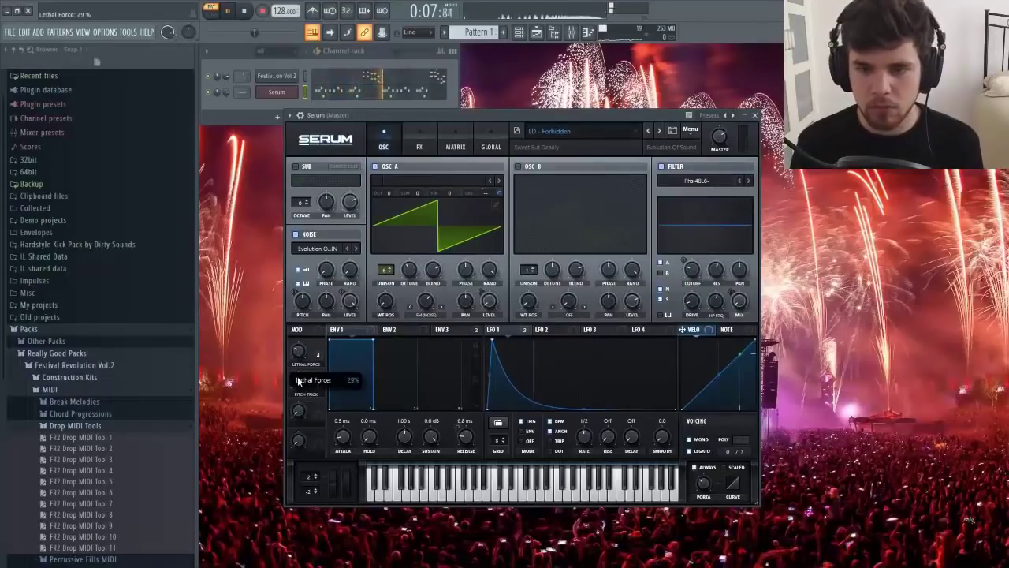
left_click_drag(298, 380, 298, 356)
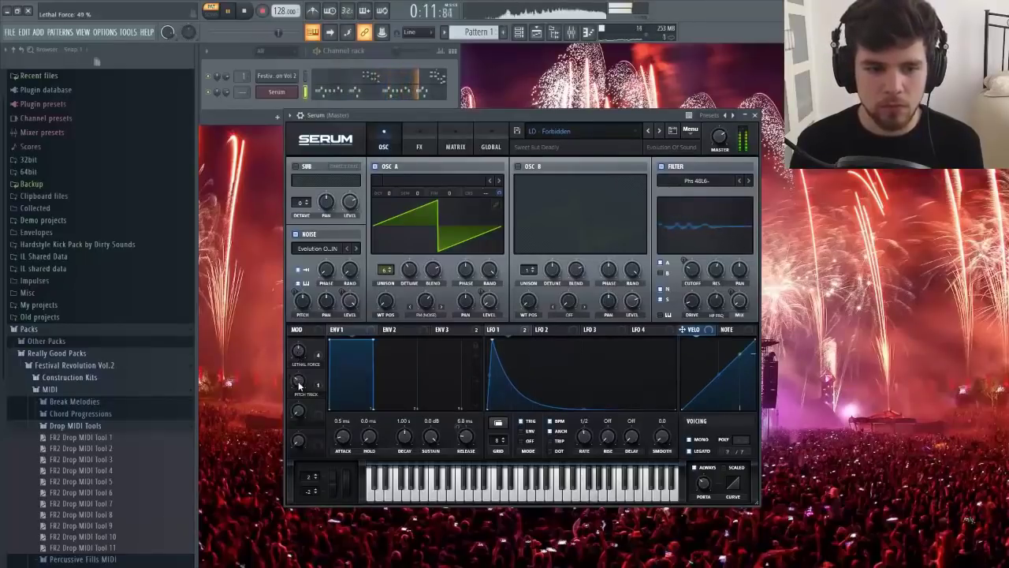
Step: Open the Serum lead's notes, try the melody one octave lower, and return it to its original octave
left_click(276, 92)
left_click(354, 98)
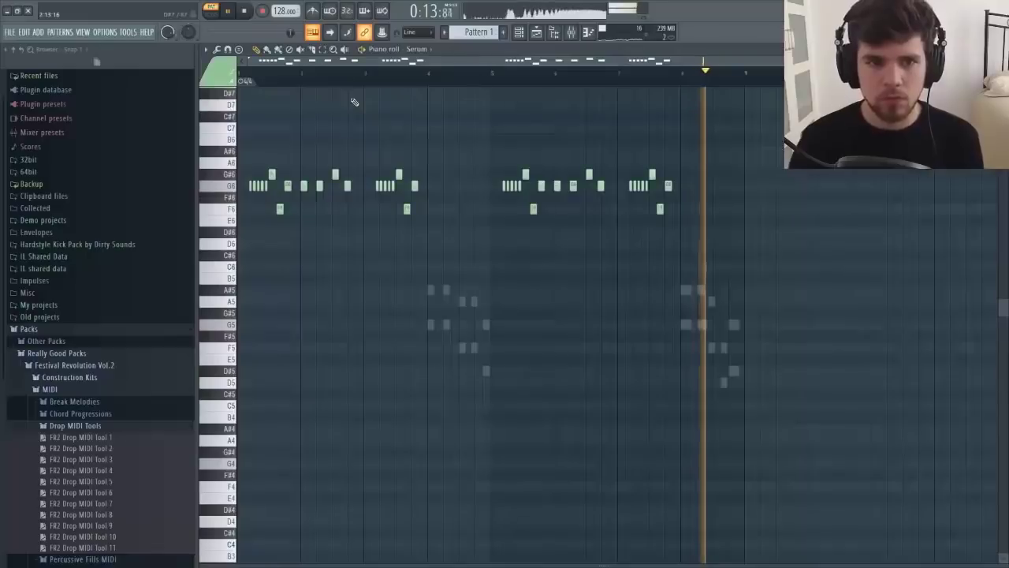
key("ctrl+Down")
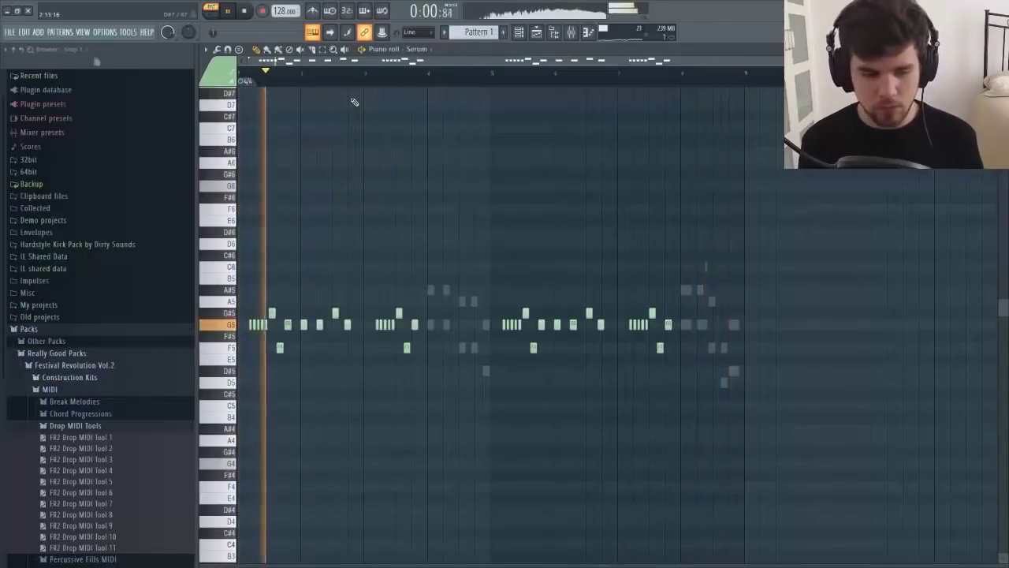
key("ctrl+Up")
key("space")
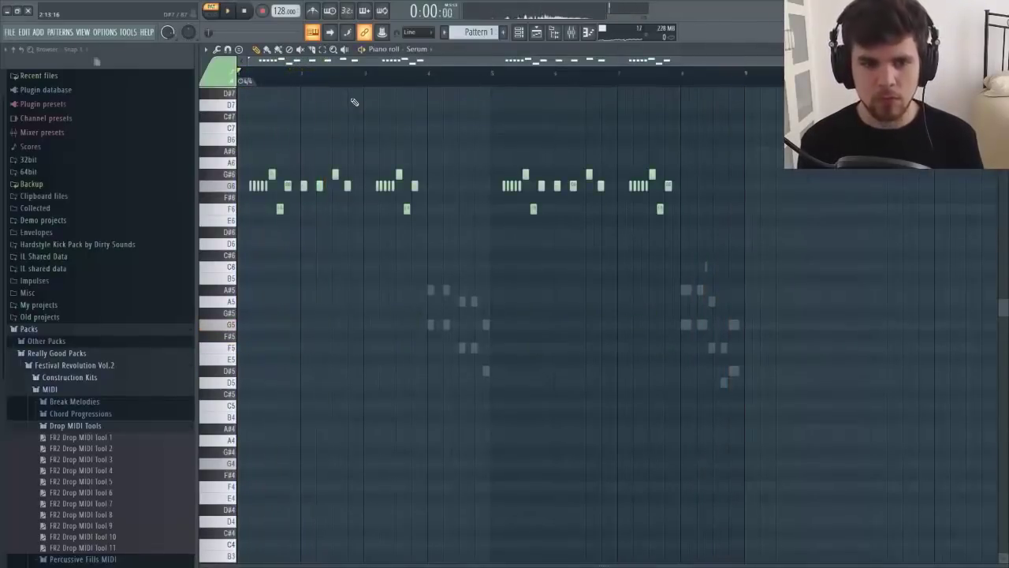
Step: Play the pattern, and place Pattern 1 on track 1 of the playlist at bar 1
key("F7")
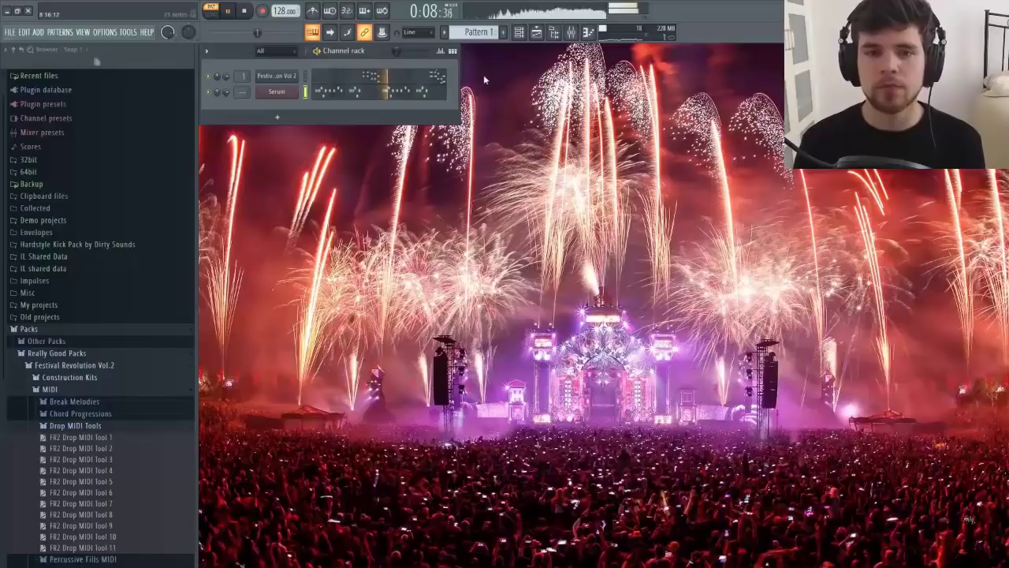
key("space")
left_click(518, 32)
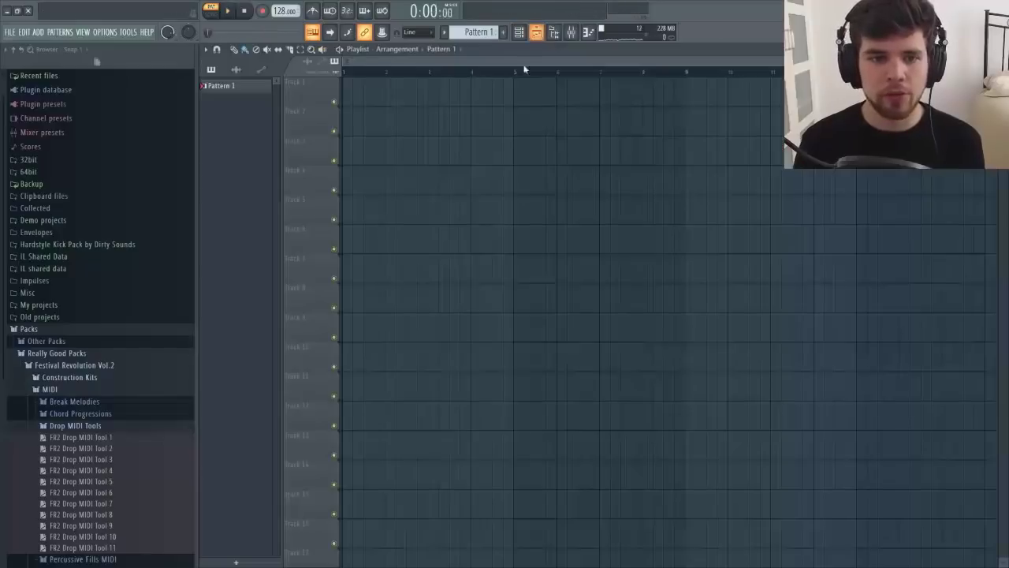
left_click(387, 91)
left_click_drag(407, 95, 376, 94)
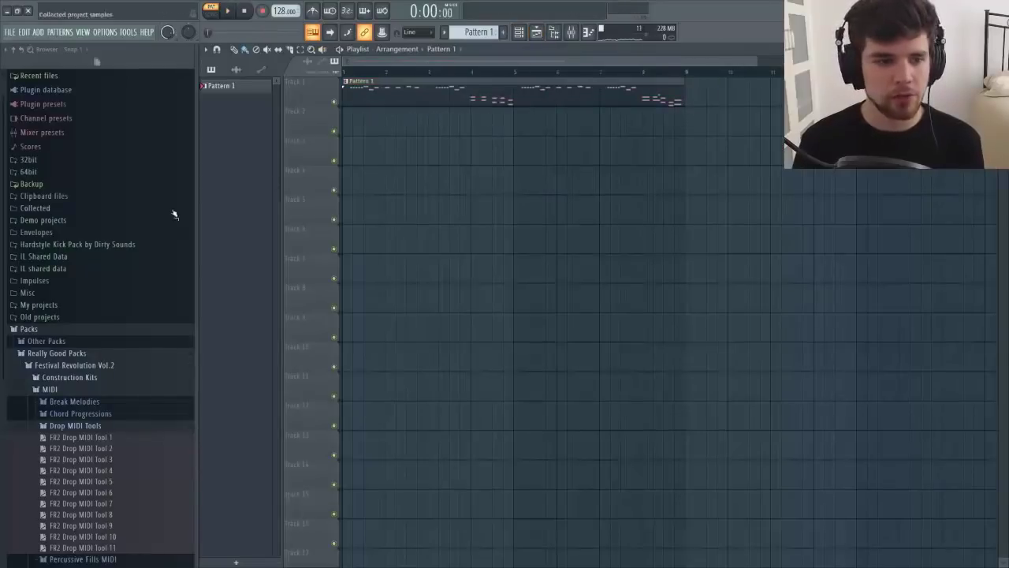
Step: Place FR2 'Riverside' Kick G from the Riverside construction kit's mixed stems on track 2 at bar 1, and repeat Pattern 1 at bar 9
scroll(48, 394, "down", 3)
left_click(82, 314)
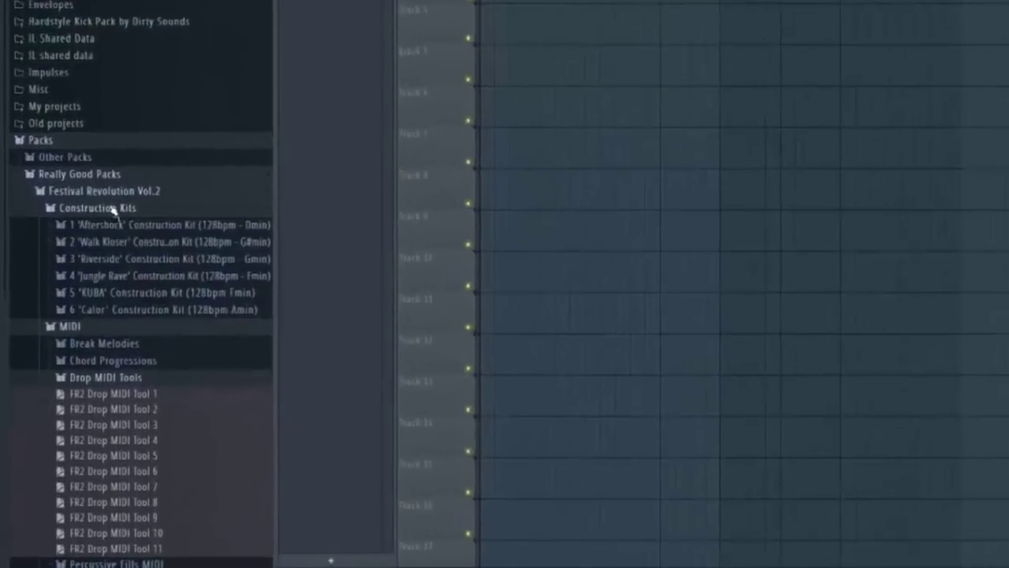
left_click(79, 394)
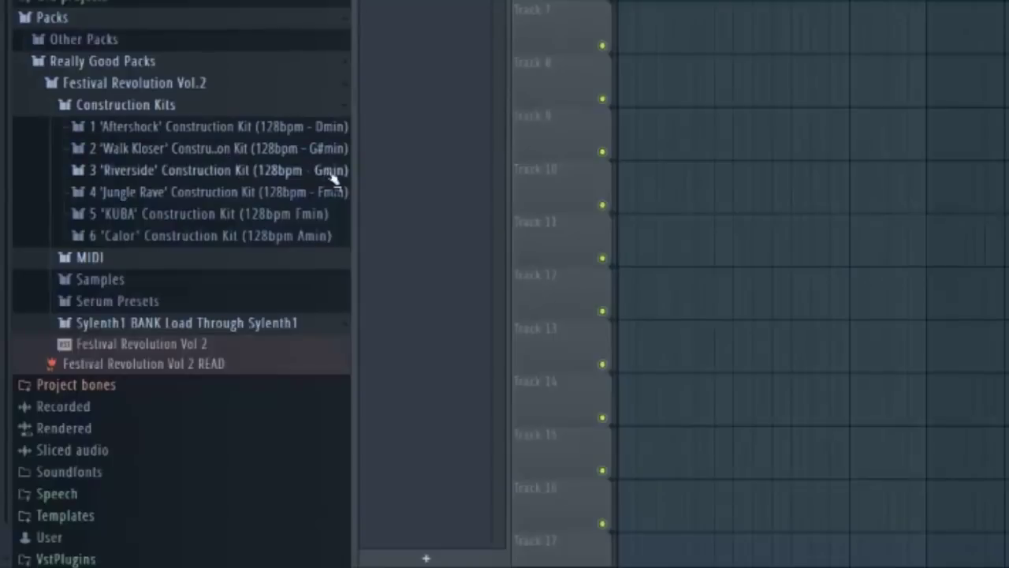
left_click(286, 172)
scroll(176, 142, "down", 4)
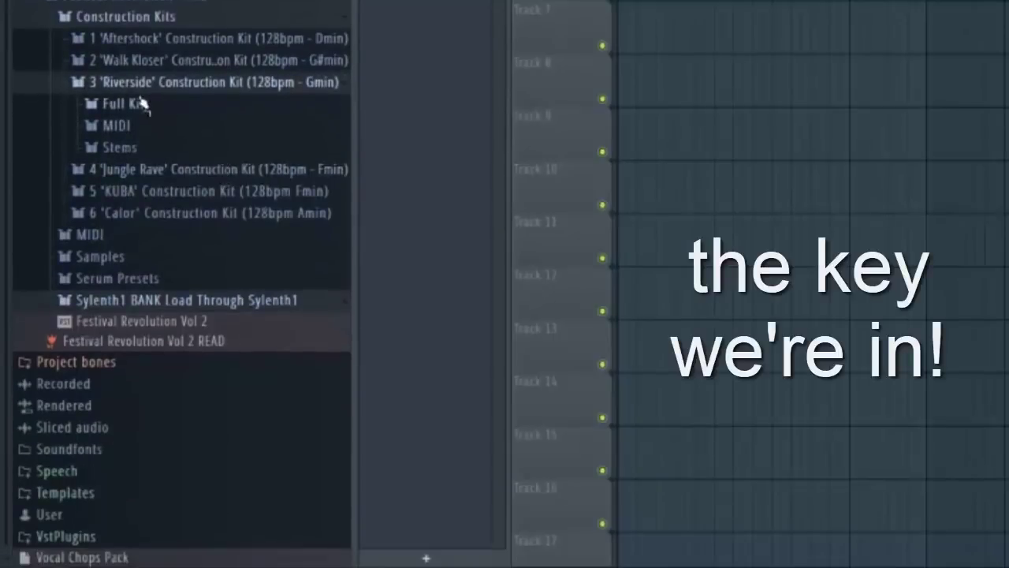
left_click(180, 146)
scroll(208, 137, "down", 2)
left_click(150, 127)
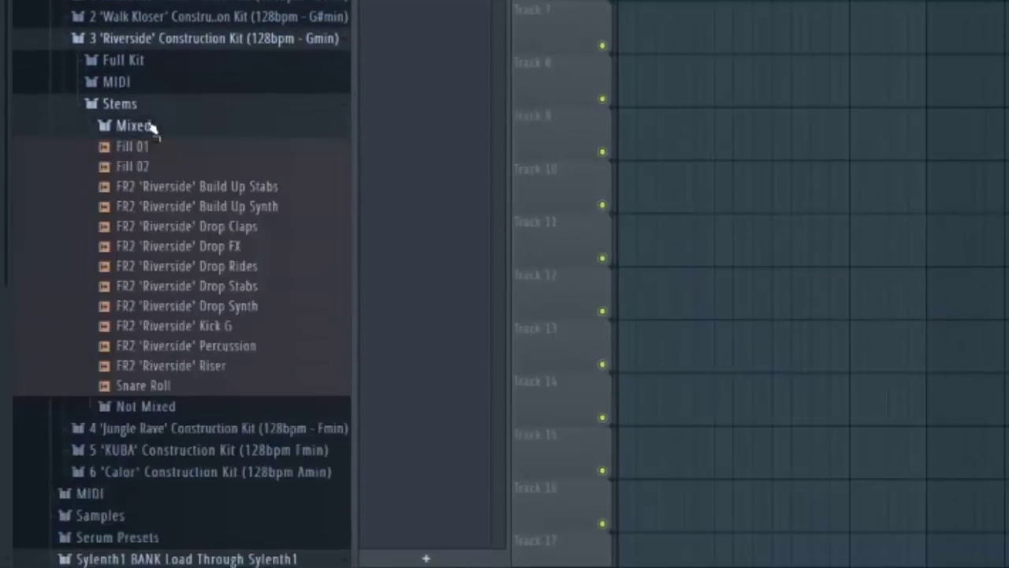
left_click_drag(182, 326, 728, 102)
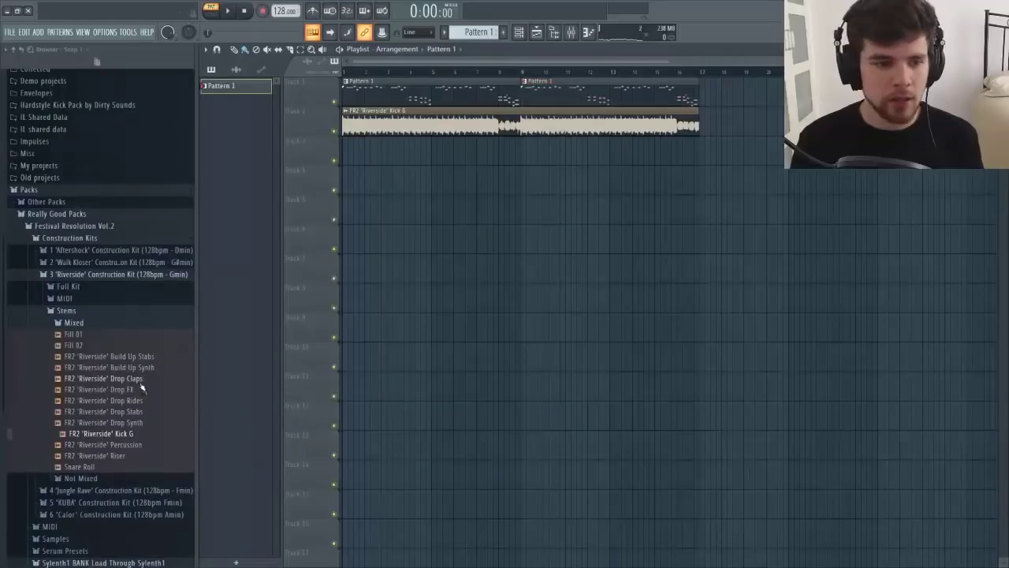
Step: Place the Riverside kit's Fill 02 sample on track 3 at bar 8
left_click_drag(107, 347, 508, 152)
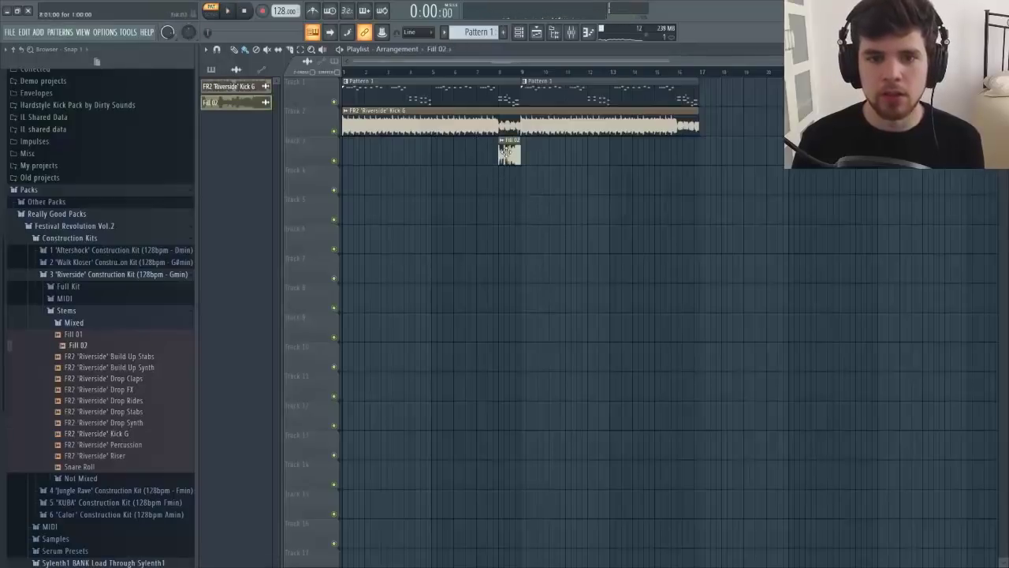
double_click(509, 154)
key("Escape")
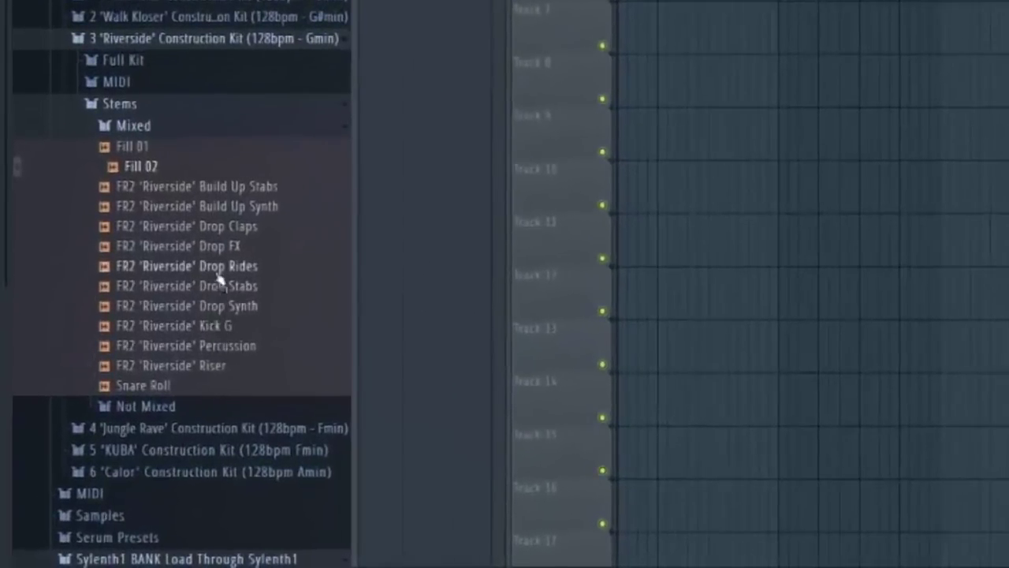
Step: Place the FR2 'Riverside' Percussion stem on track 4 at bar 9, and cut it off at the end of bar 16
left_click(246, 345)
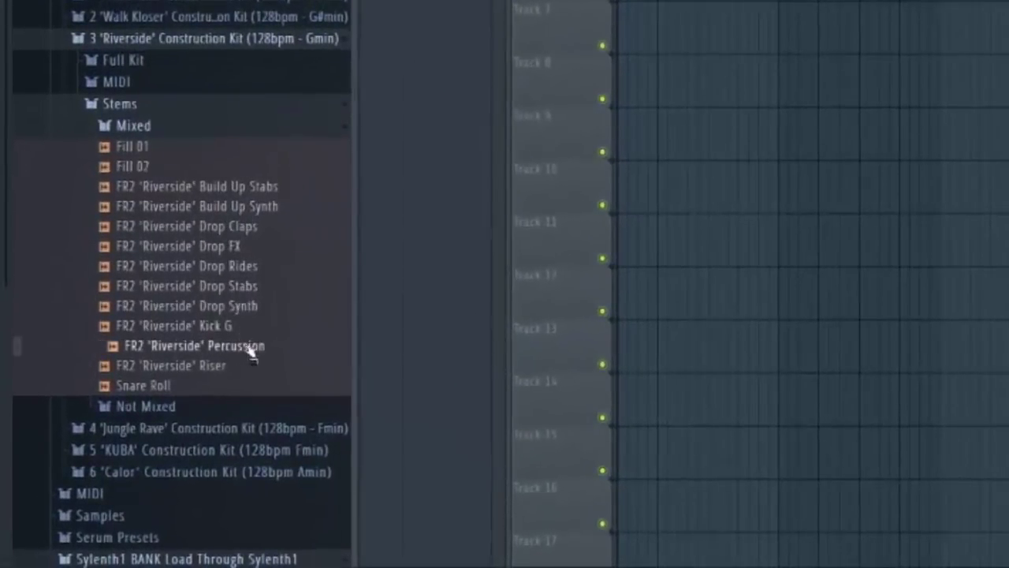
left_click_drag(246, 346, 998, 0)
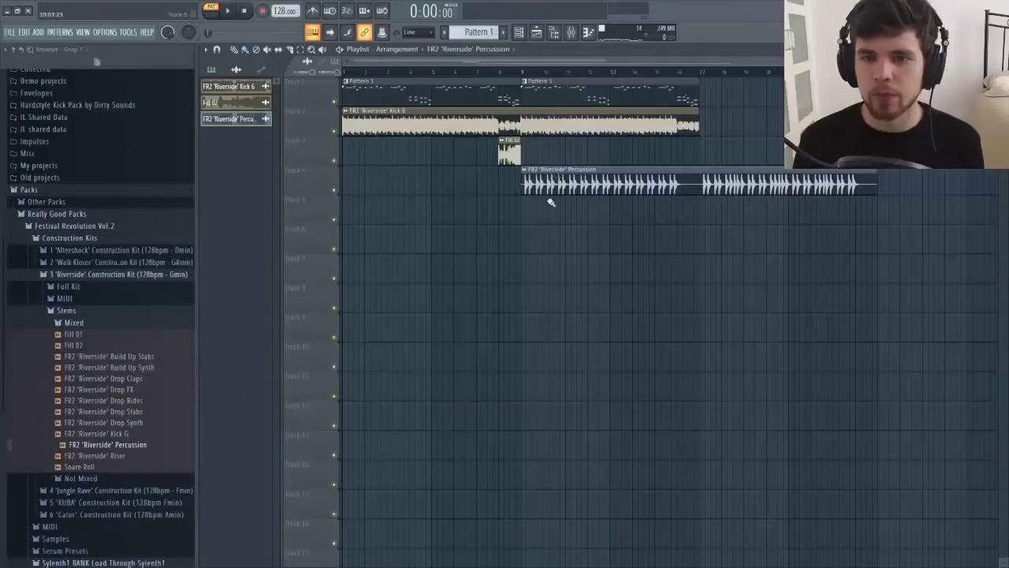
right_click(697, 181)
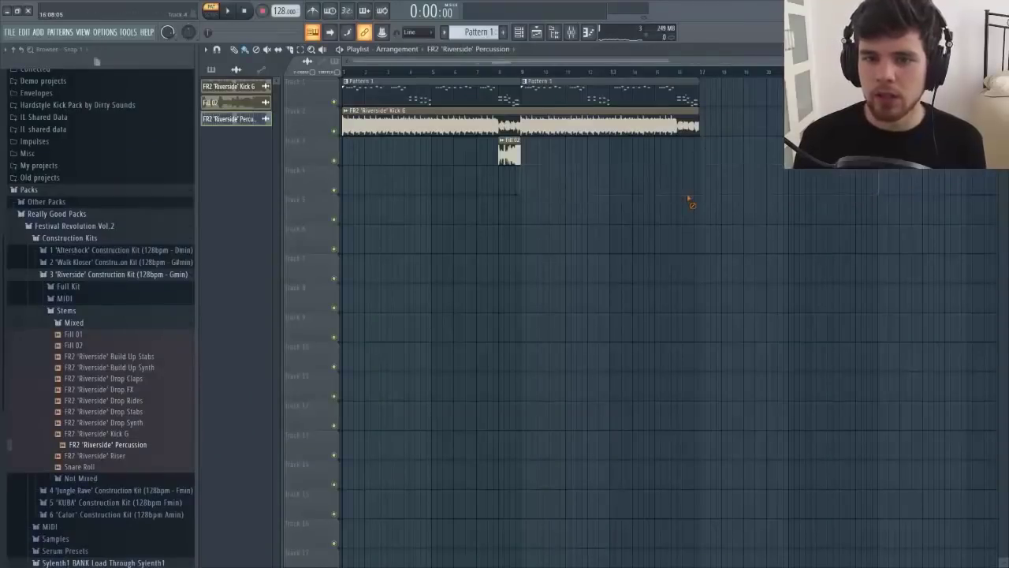
key("ctrl+z")
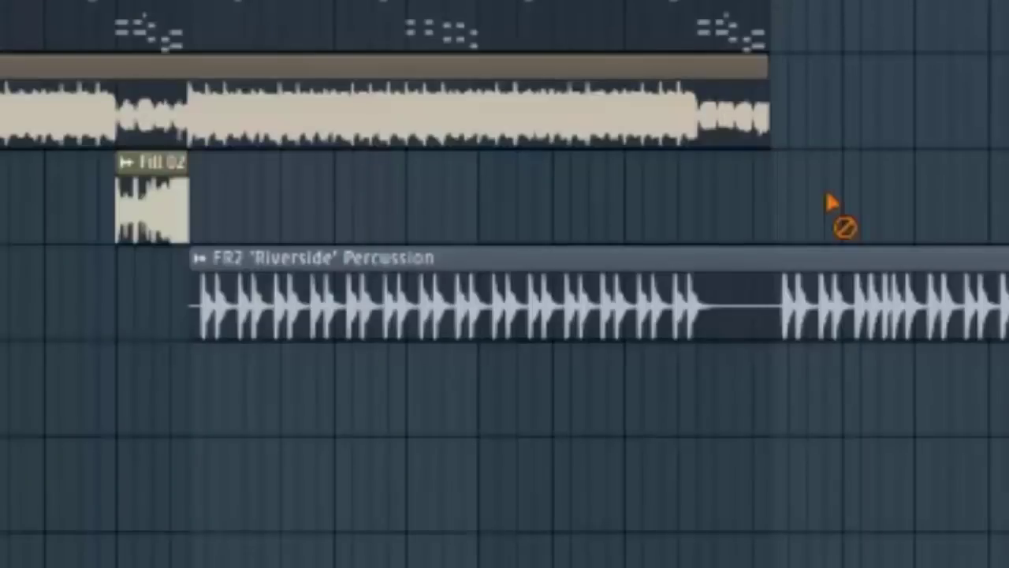
left_click_drag(717, 151, 700, 189)
right_click(726, 186)
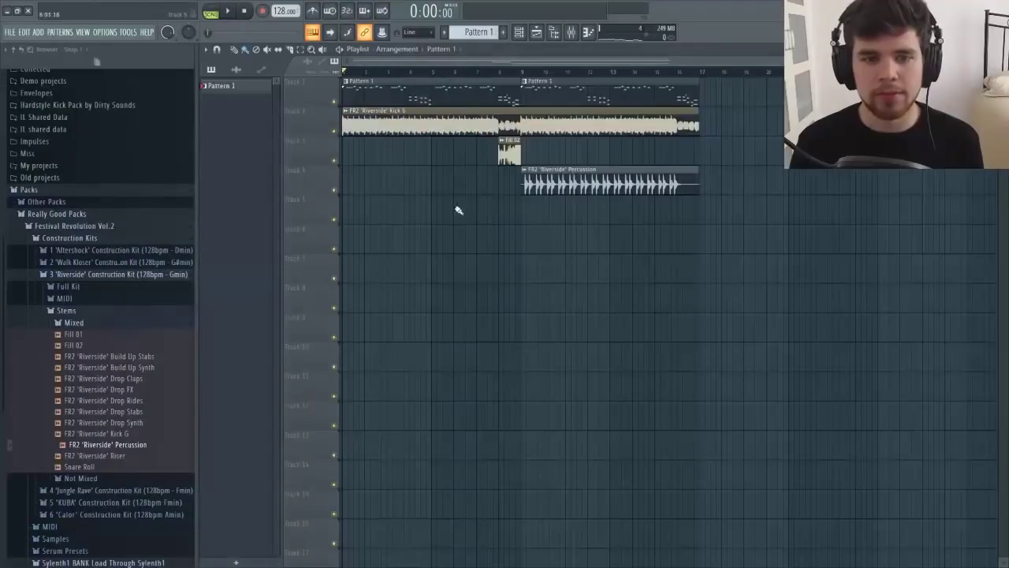
Step: Route both the Festival Revolution Vol 2 and Serum channels to mixer insert 12
key("F6")
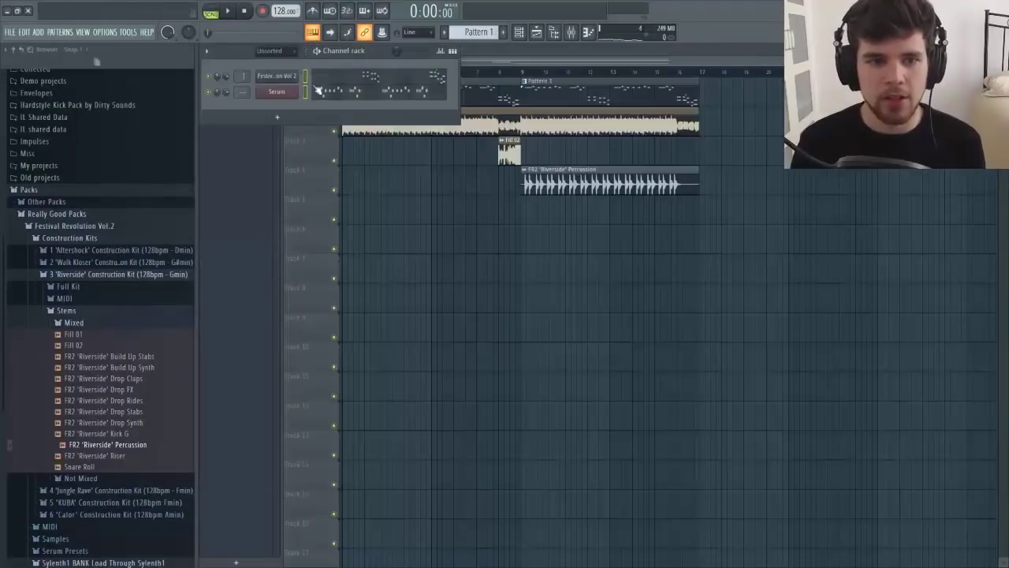
key("F9")
left_click(363, 370)
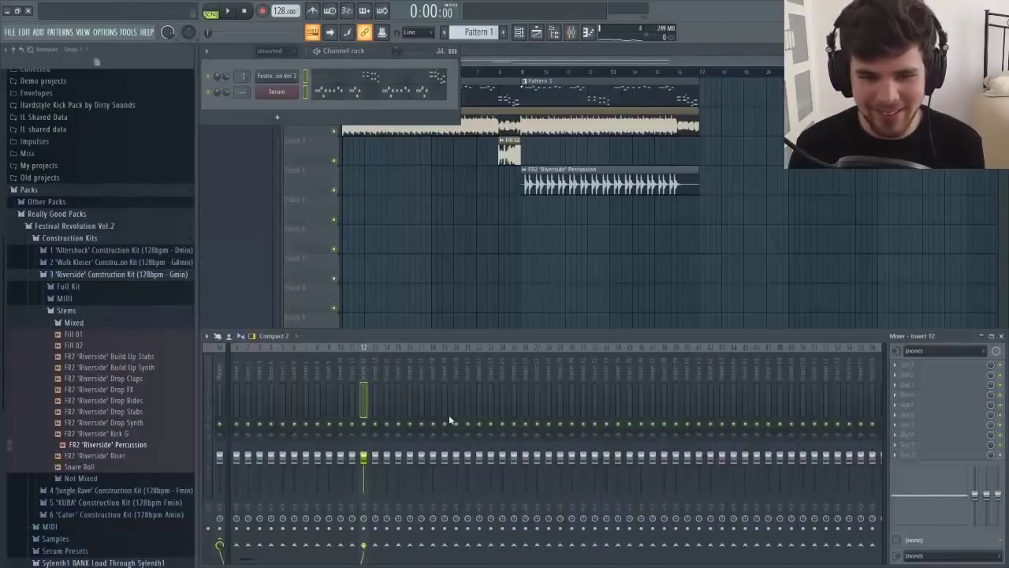
key("ctrl+l")
Step: Load LFOTool on insert 12 with a 1/4-rate volume ducking curve, and set the curve's starting point to about 43%
left_click(902, 364)
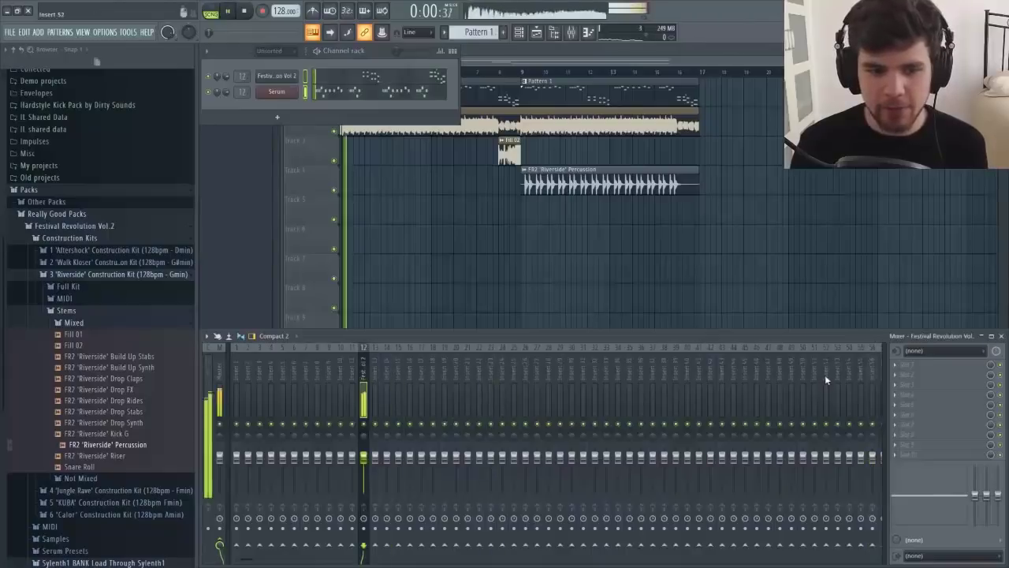
left_click(824, 375)
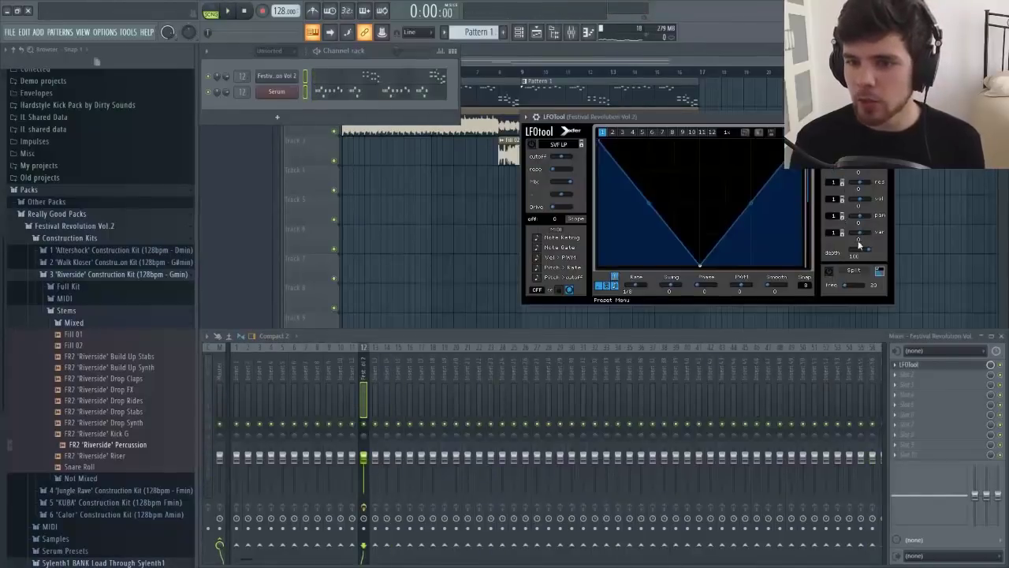
left_click(920, 251)
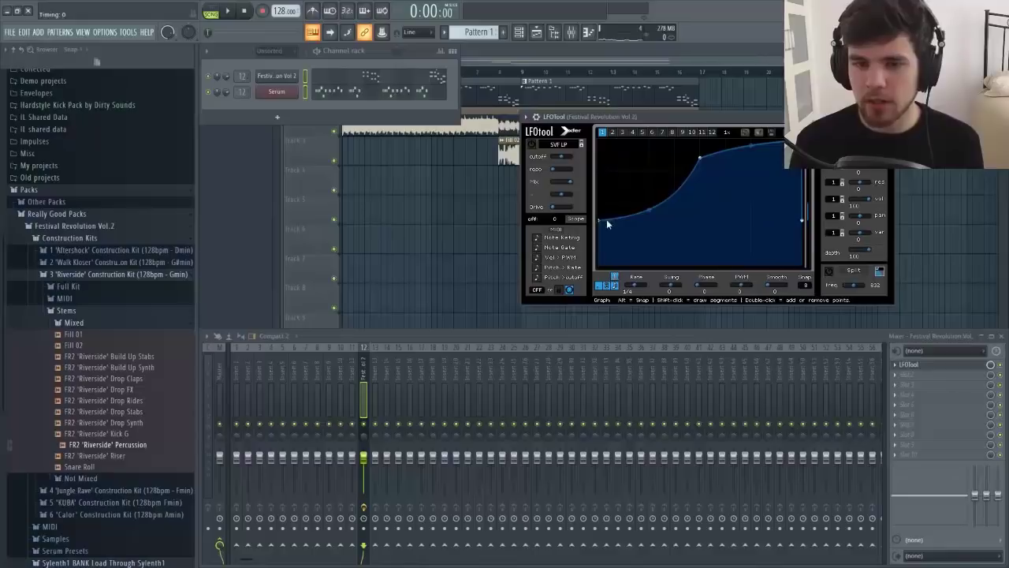
left_click_drag(599, 221, 642, 232)
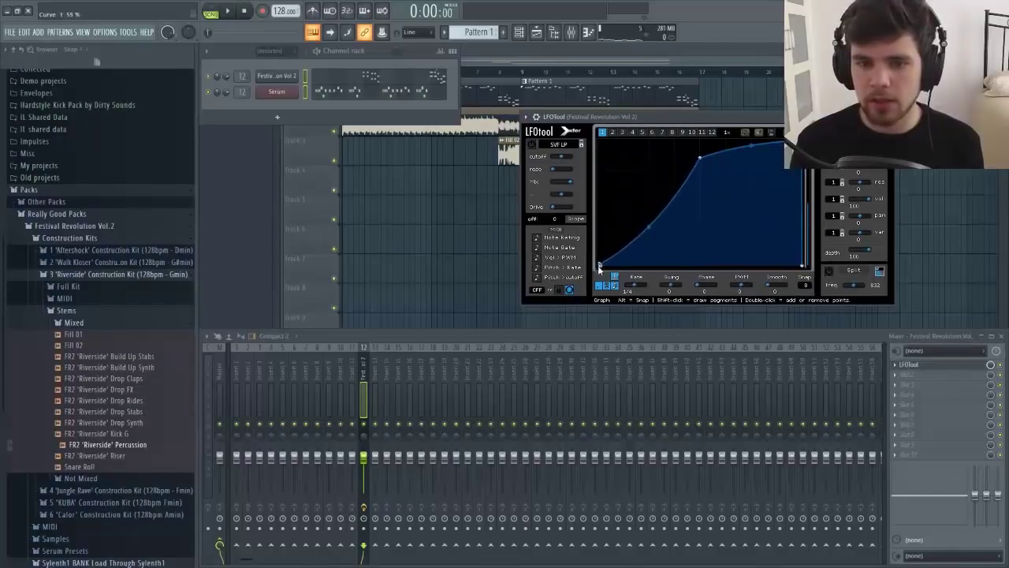
left_click_drag(599, 266, 598, 213)
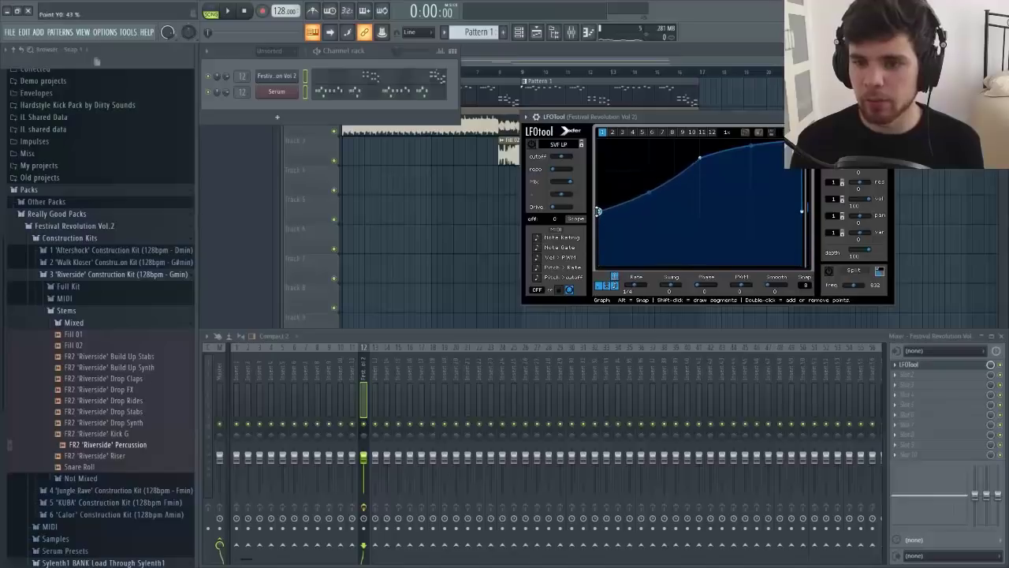
Step: Close the open windows and play the start of the arrangement to hear the ducked synths against the kick
key("F12")
key("space")
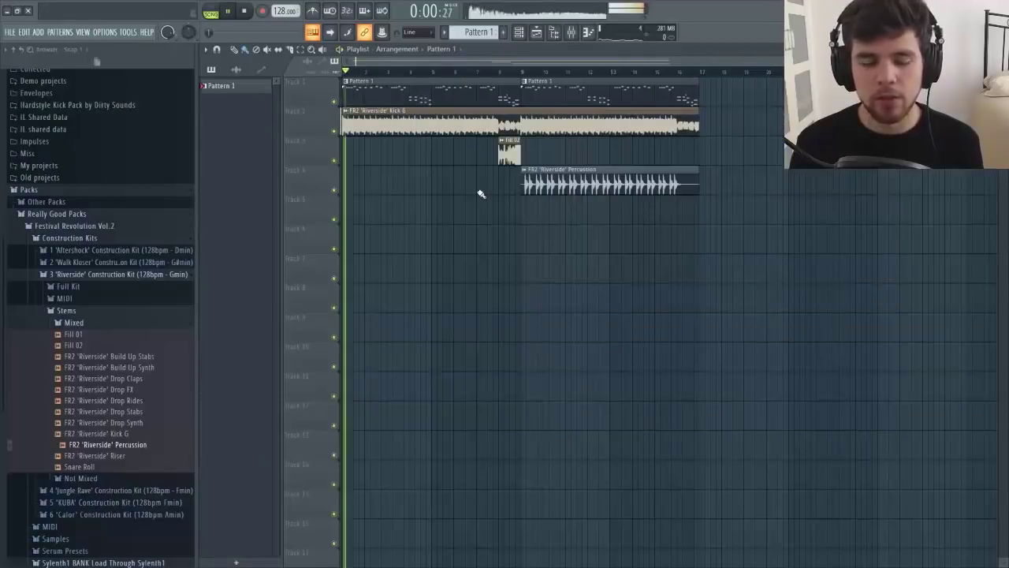
key("space")
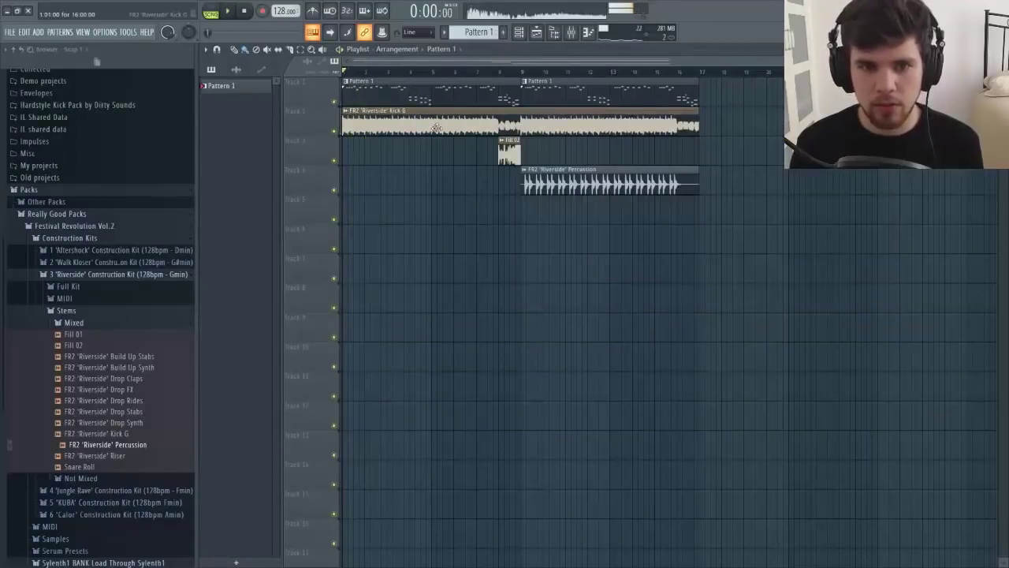
Step: Play the arrangement and balance the channel volumes of the FR2 'Riverside' Kick G and Fill 02 clips
double_click(436, 128)
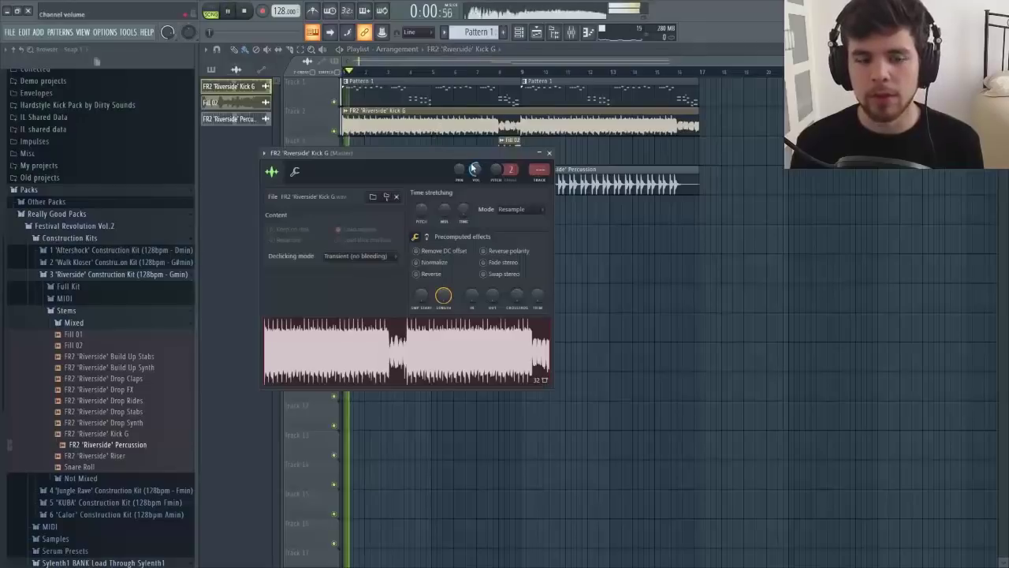
left_click(549, 152)
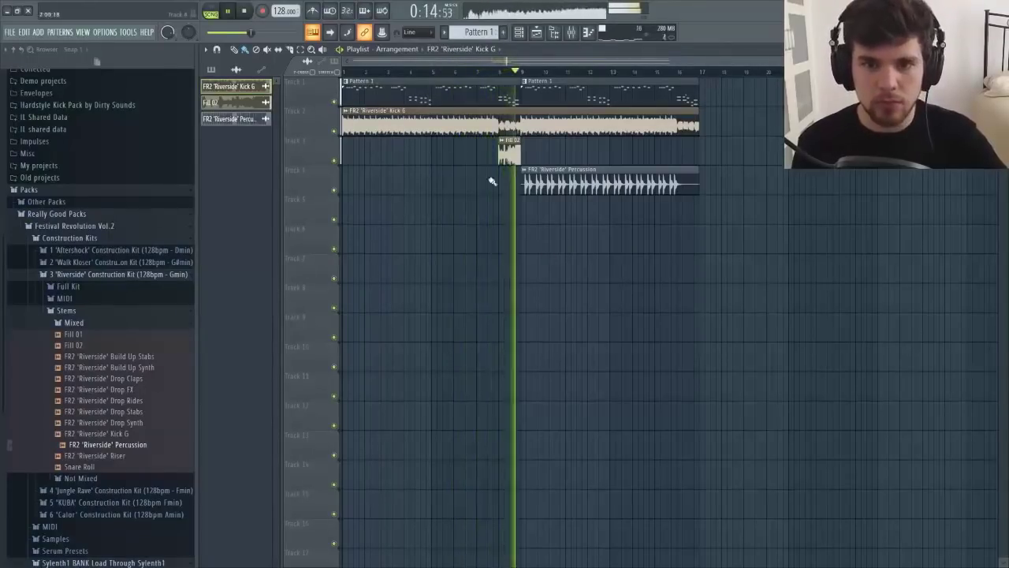
double_click(508, 154)
left_click(562, 166)
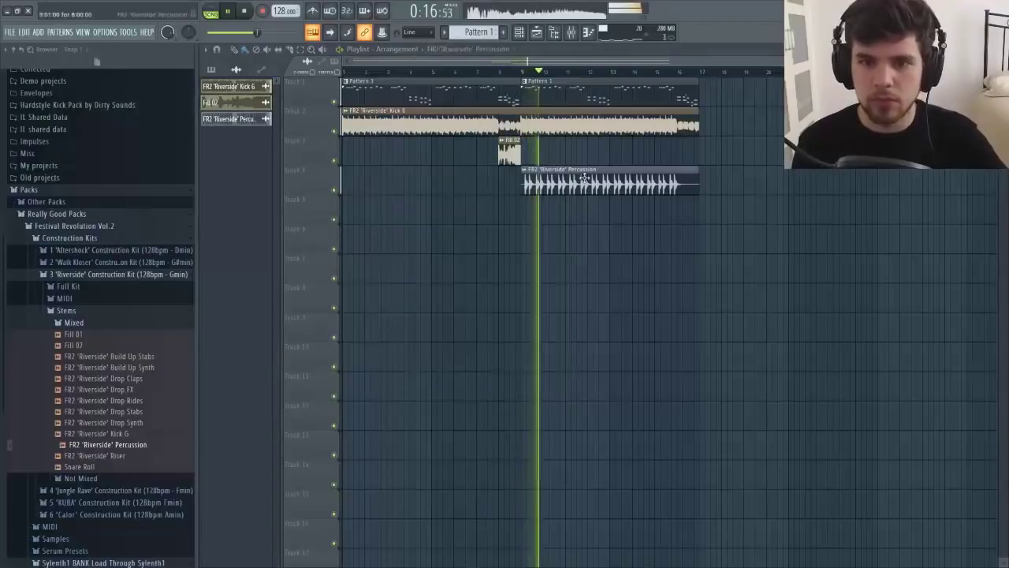
Step: Lower the channel volume of the FR2 'Riverside' Percussion clip to about 39% while listening, and stop playback
double_click(544, 182)
scroll(508, 202, "down", 5)
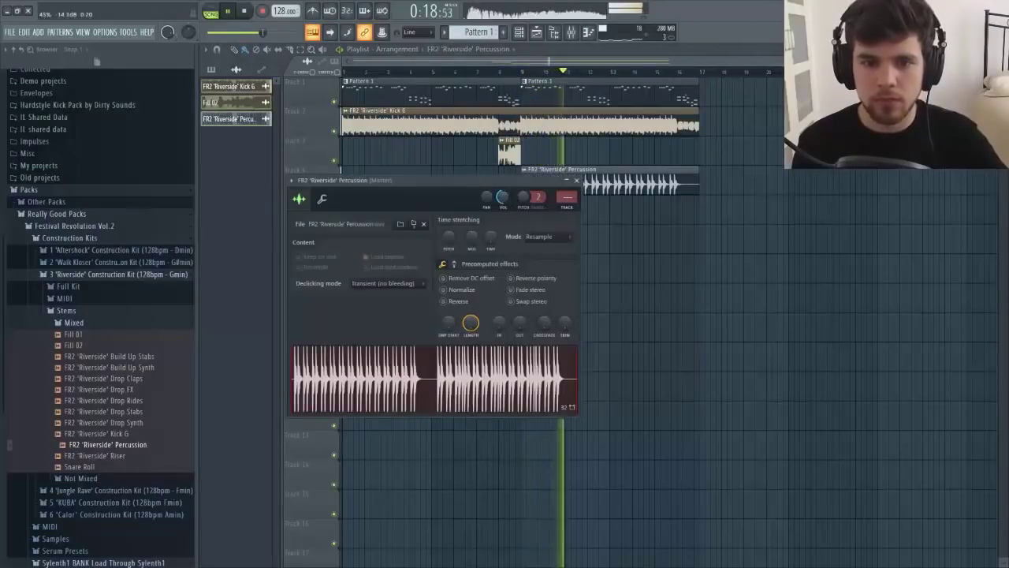
scroll(508, 202, "down", 4)
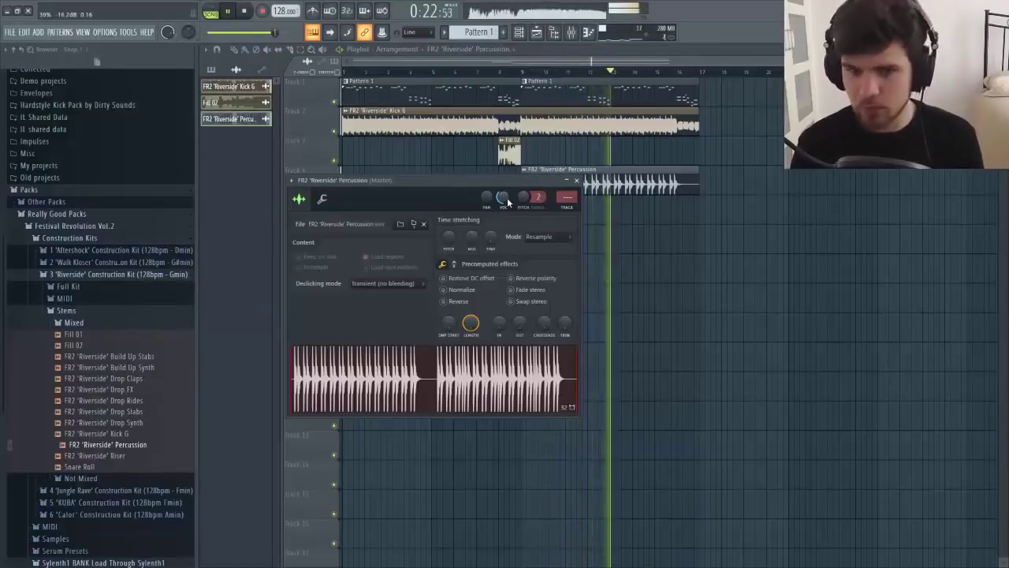
key("Escape")
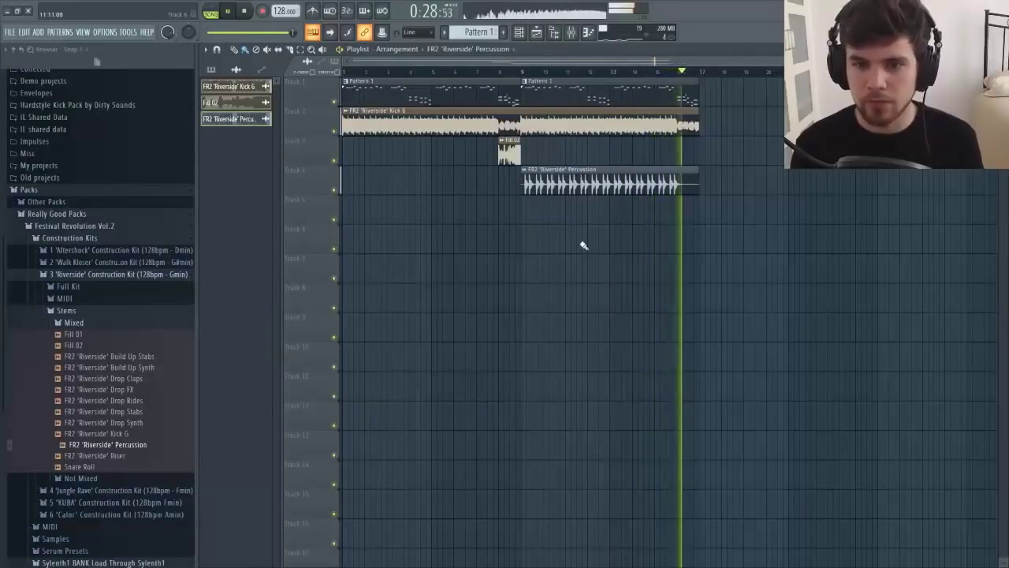
key("space")
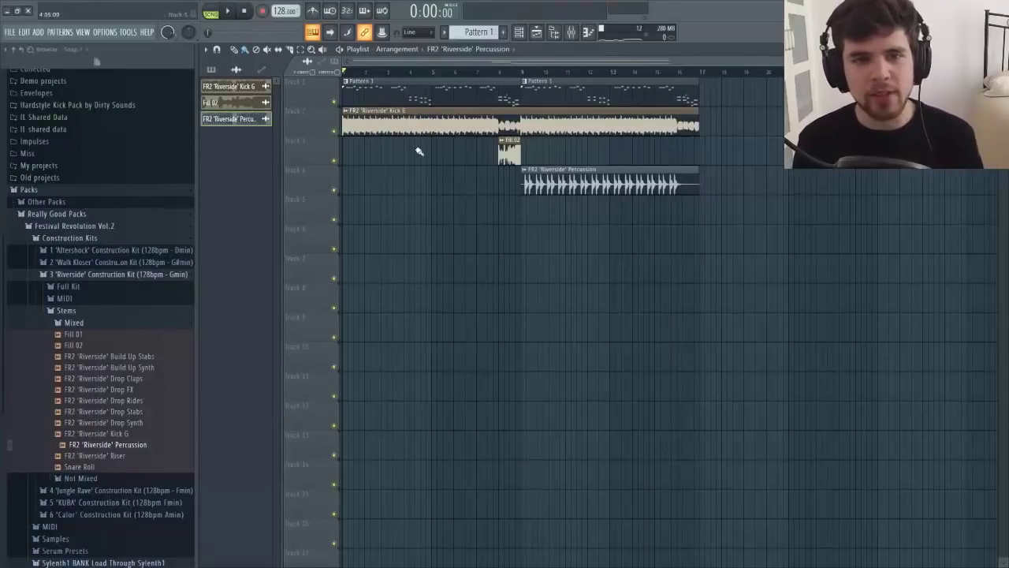
Step: Bring up the channel rack and create a new empty pattern for the stab sample
left_click_drag(520, 225, 344, 77)
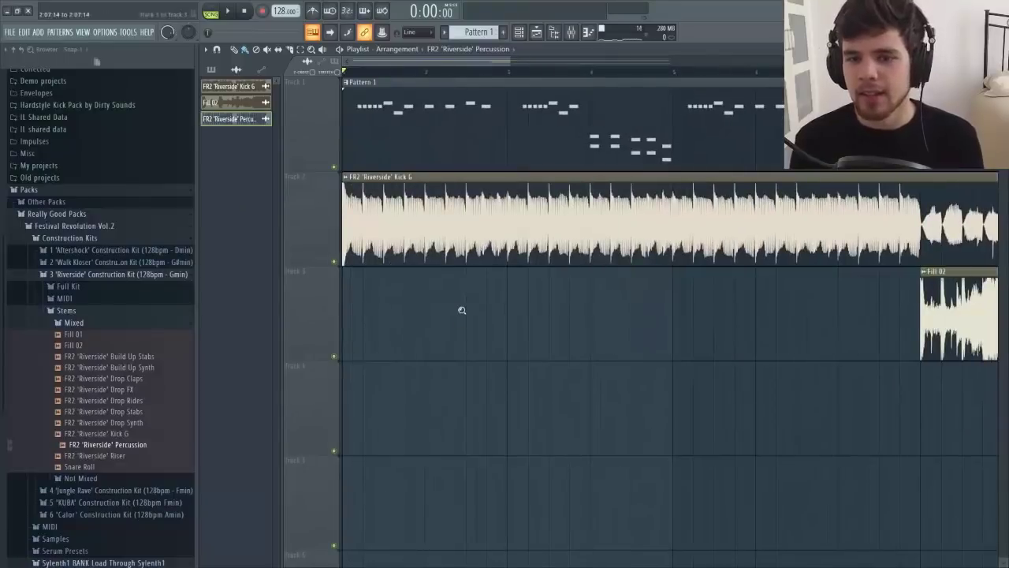
right_click(462, 310)
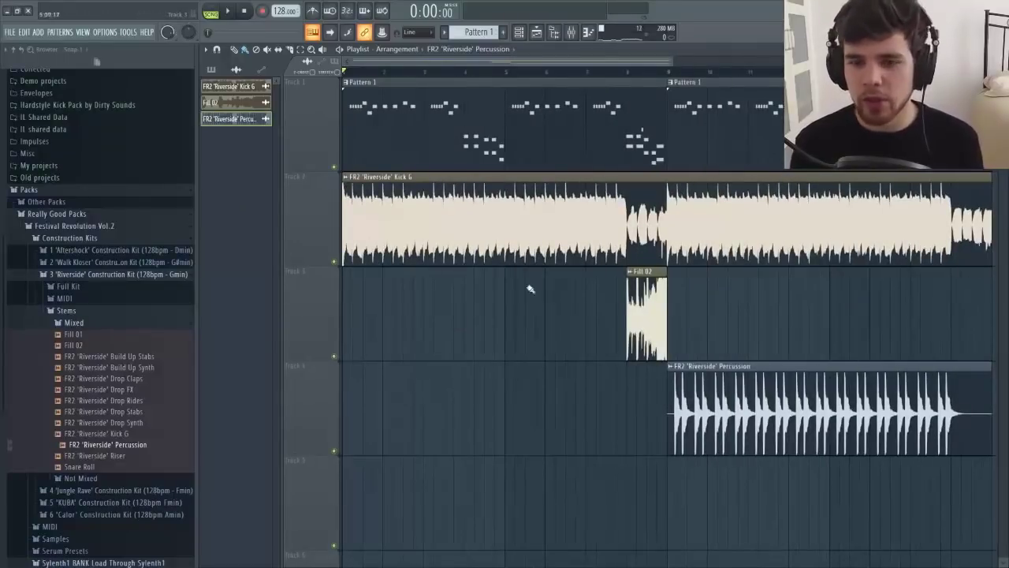
right_click(489, 153)
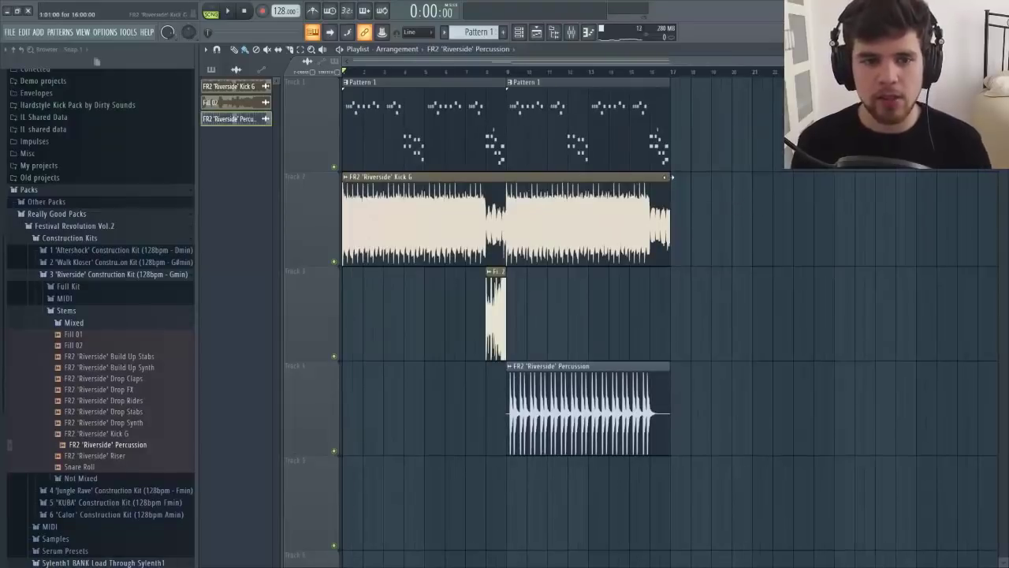
key("F6")
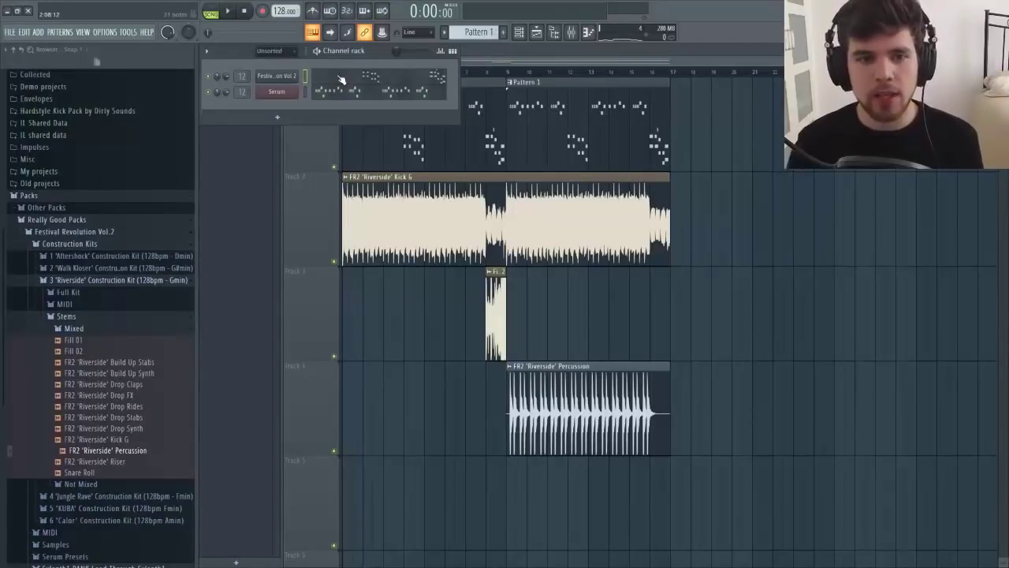
key("F4")
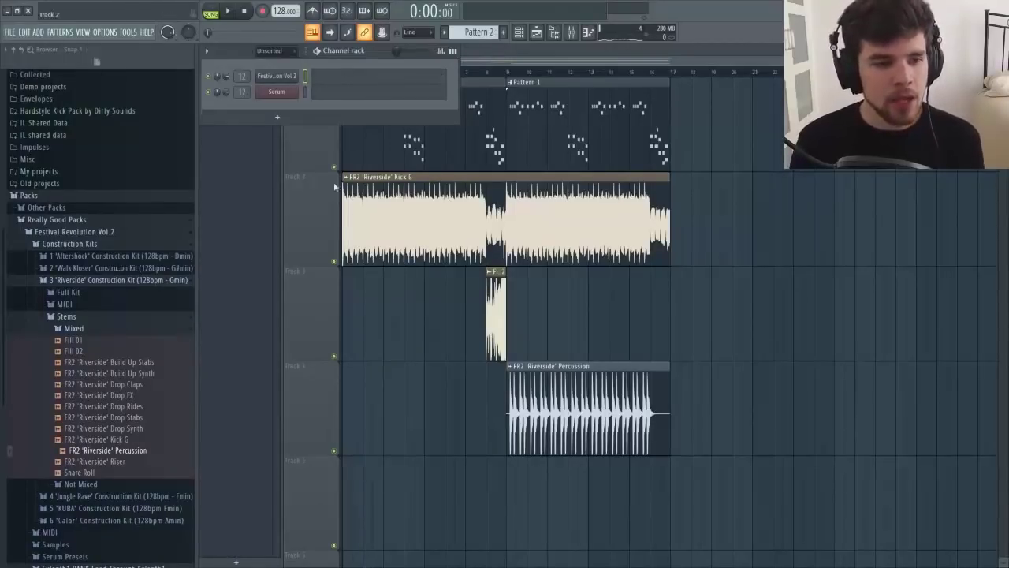
Step: Leave the Construction Kits in the browser and look through the Samples folder of Festival Revolution Vol.2, including its FX folder
left_click(54, 317)
left_click(70, 370)
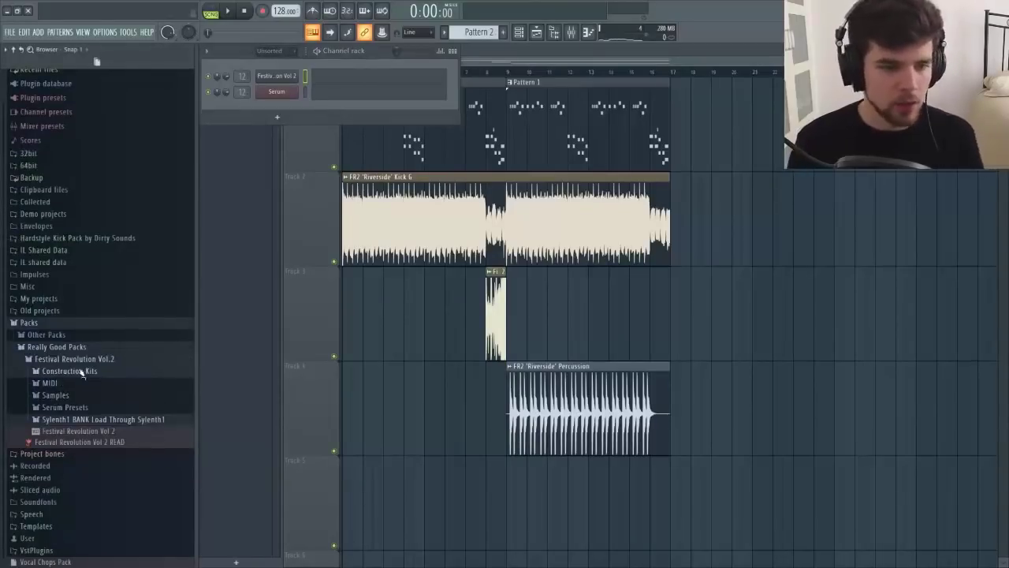
left_click(56, 395)
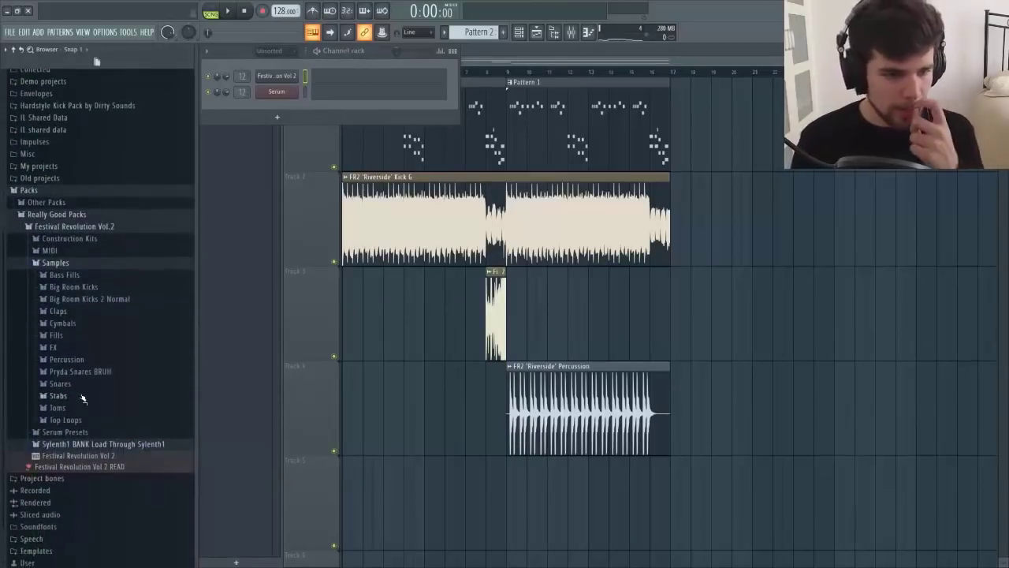
key("F6")
key("space")
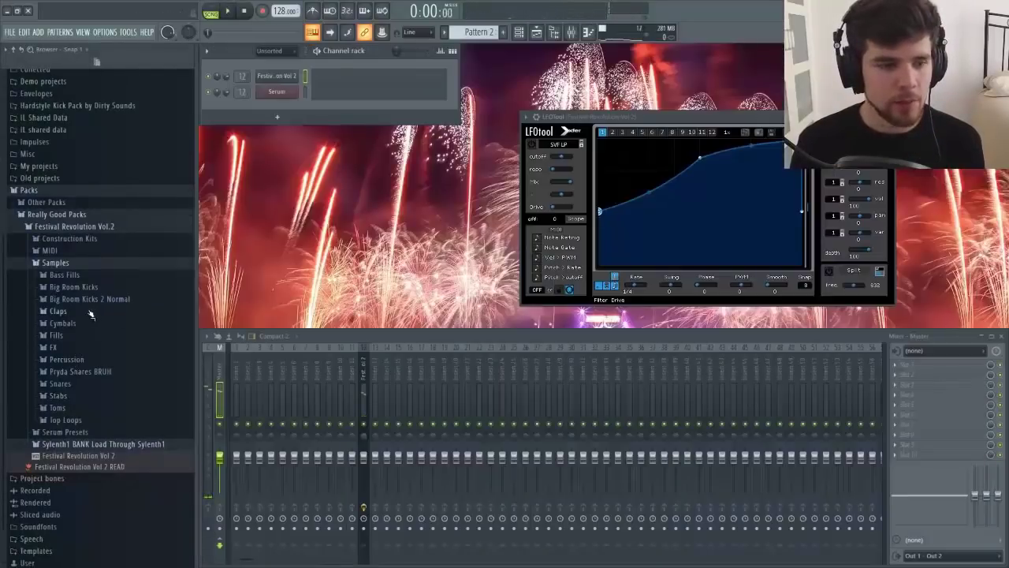
scroll(90, 314, "down", 1)
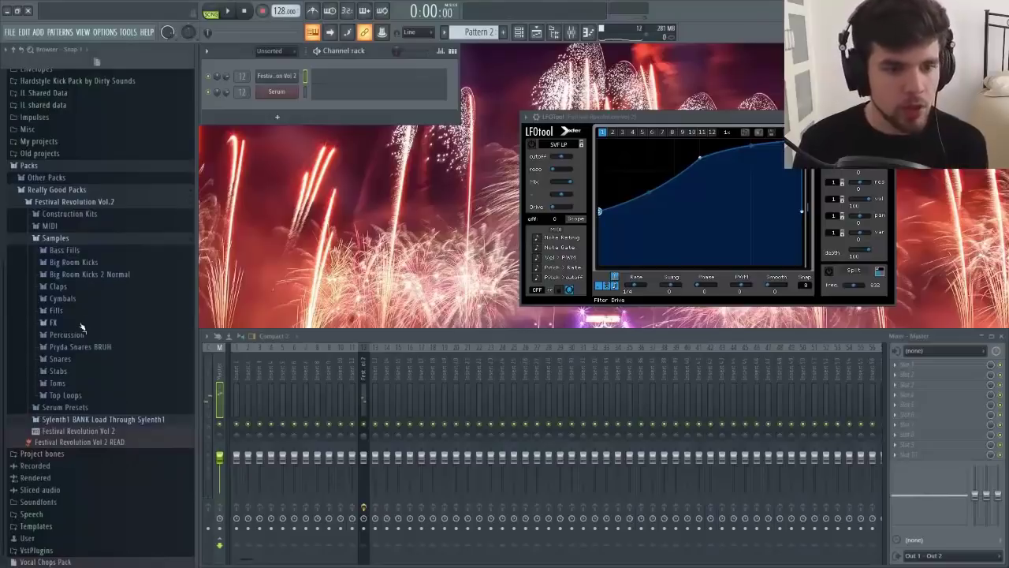
left_click(81, 322)
left_click(81, 322)
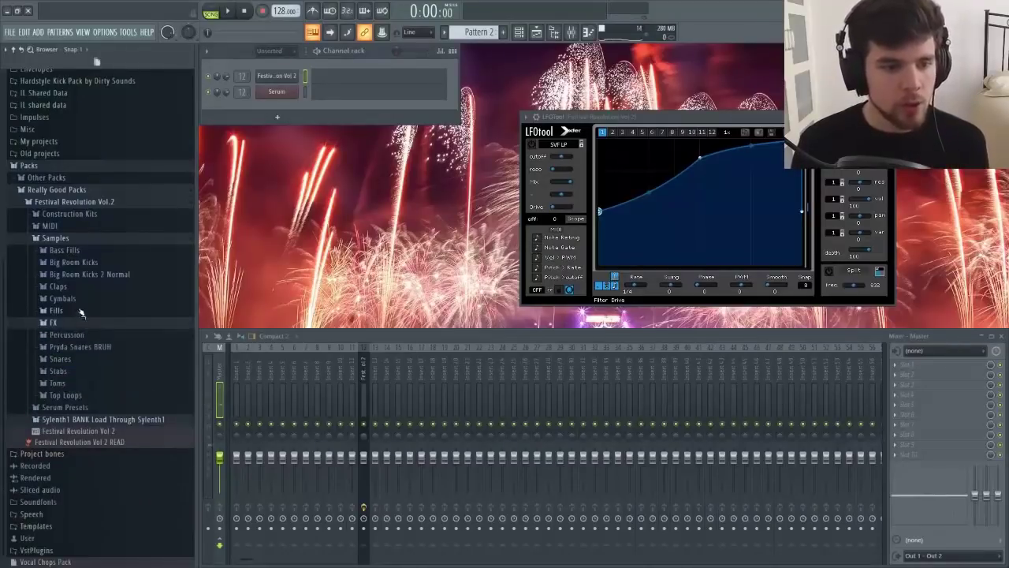
Step: Audition Stabs 5 G# and Stabs 4 F#, add Evolution Of Sound - Stabs 4 F# as a new channel, and close LFOTool and the mixer
left_click(69, 372)
left_click(107, 272)
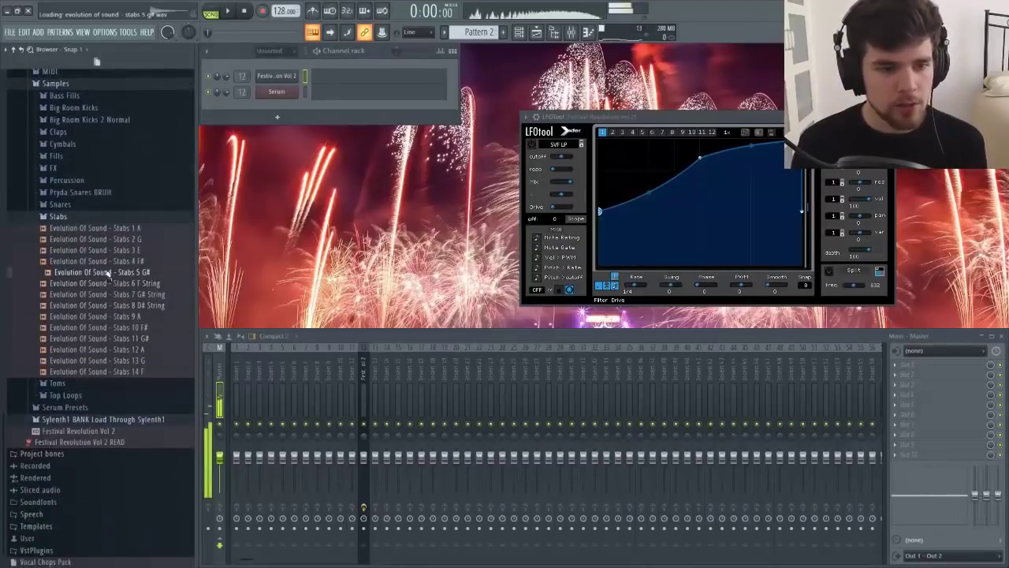
left_click(114, 262)
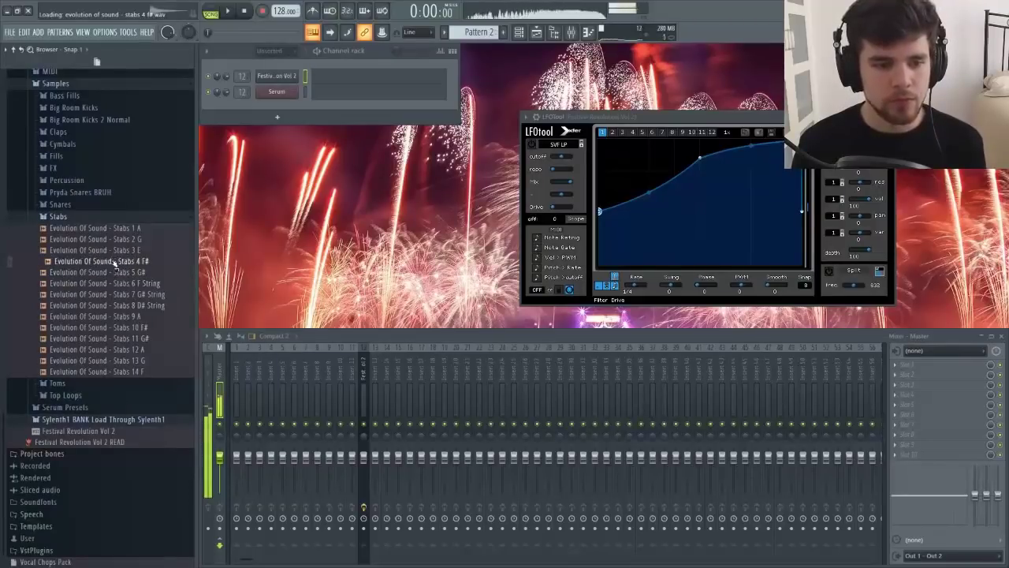
left_click_drag(114, 262, 276, 107)
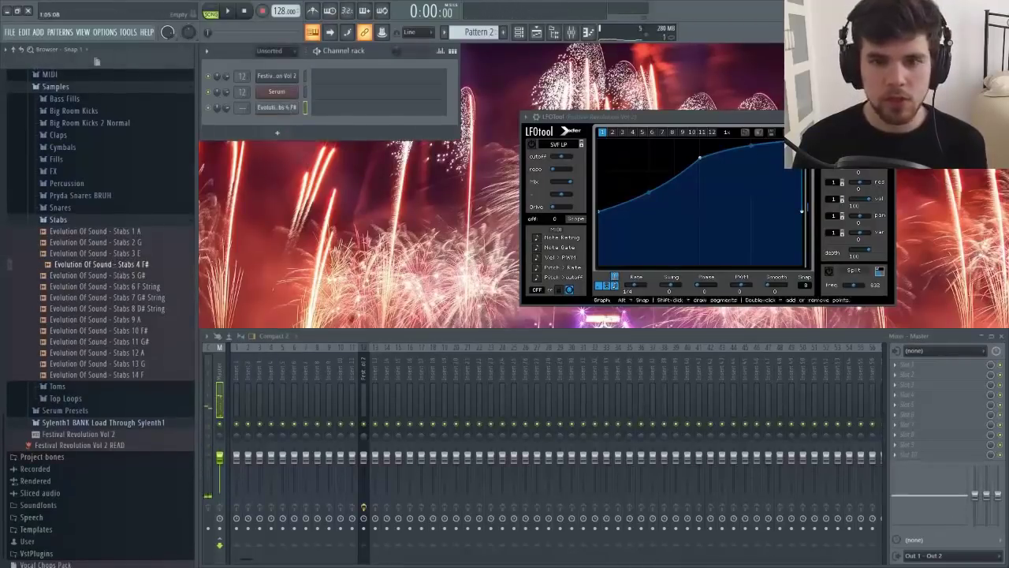
key("Escape")
key("F9")
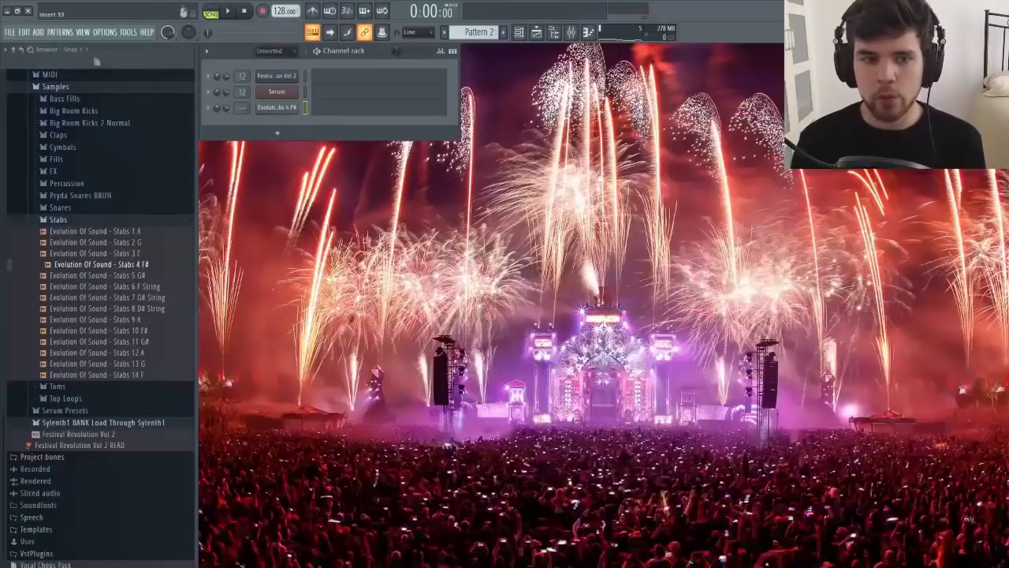
Step: Set the root note of the Stabs 4 F# channel to F#4 and close its settings
left_click(277, 108)
left_click_drag(459, 197, 620, 156)
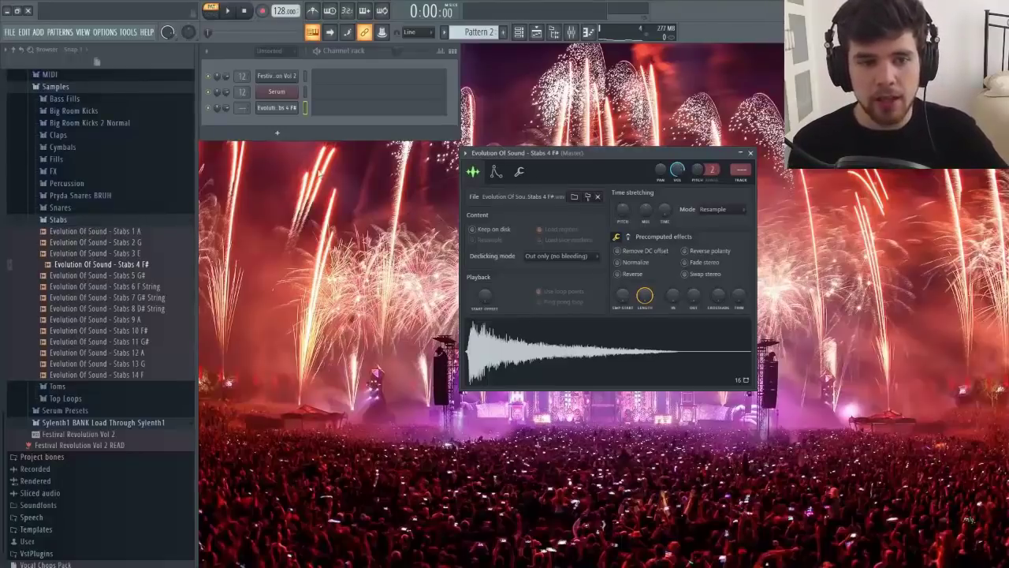
key("F7")
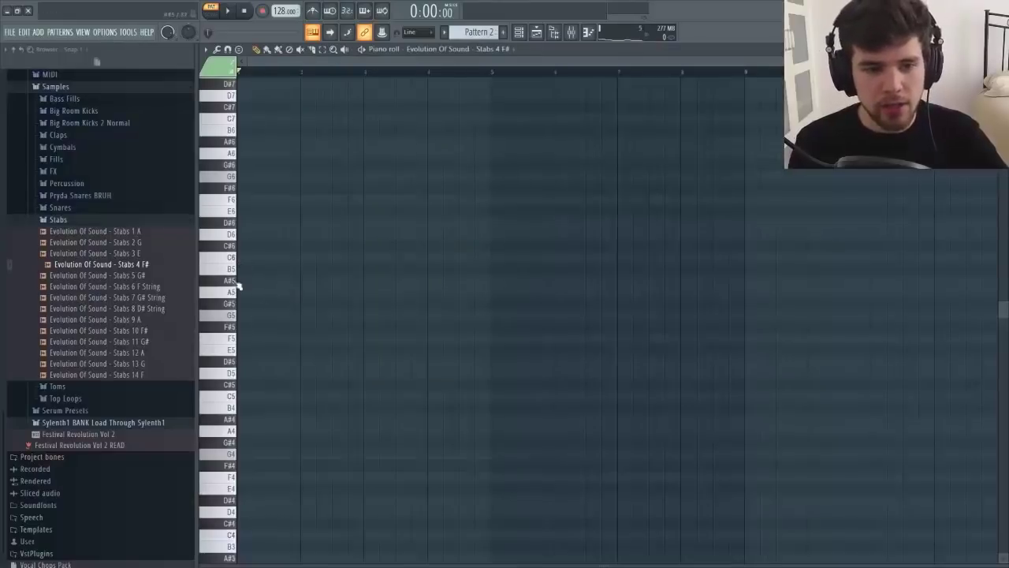
left_click(243, 397)
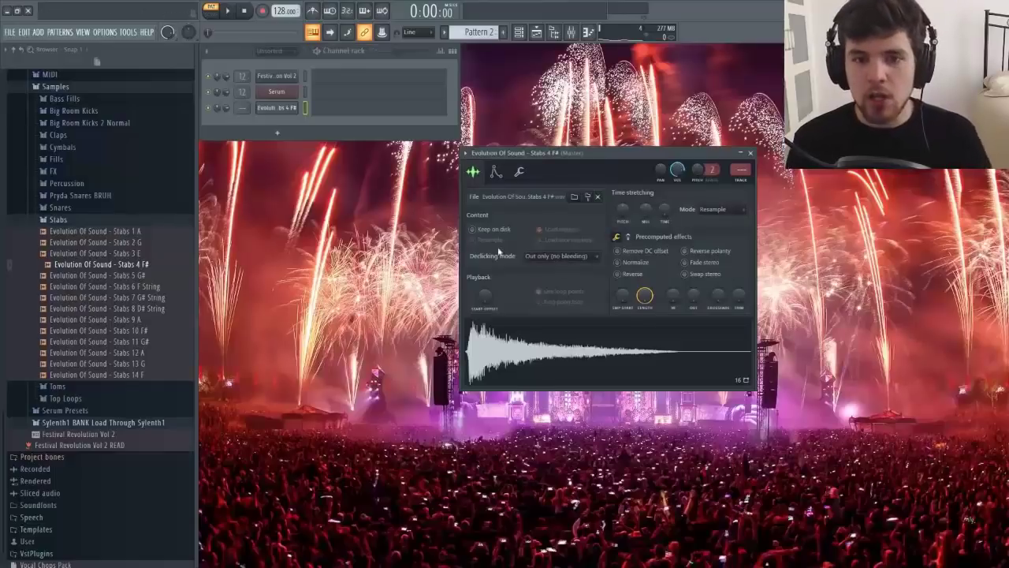
left_click_drag(641, 160, 526, 173)
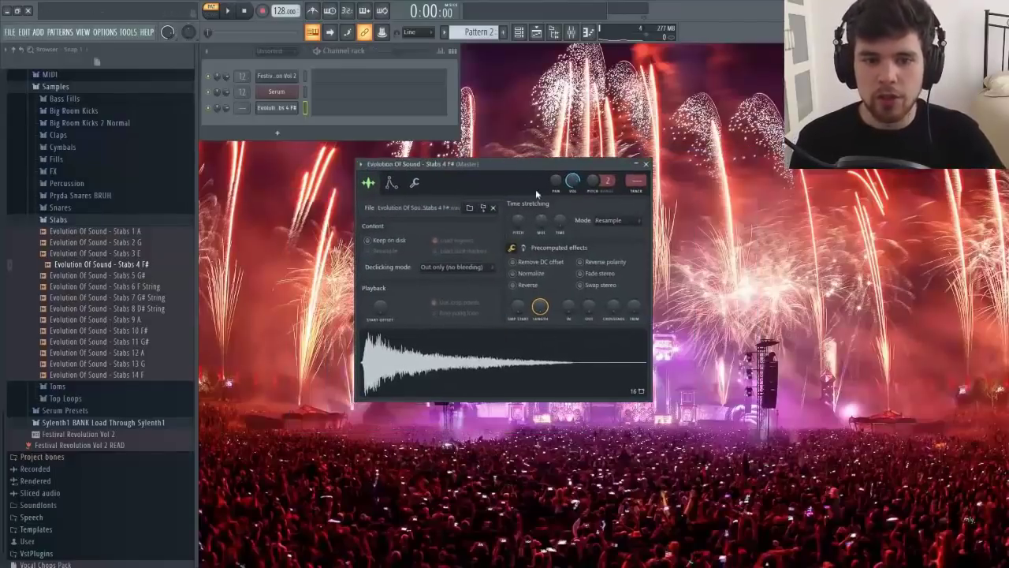
left_click(391, 185)
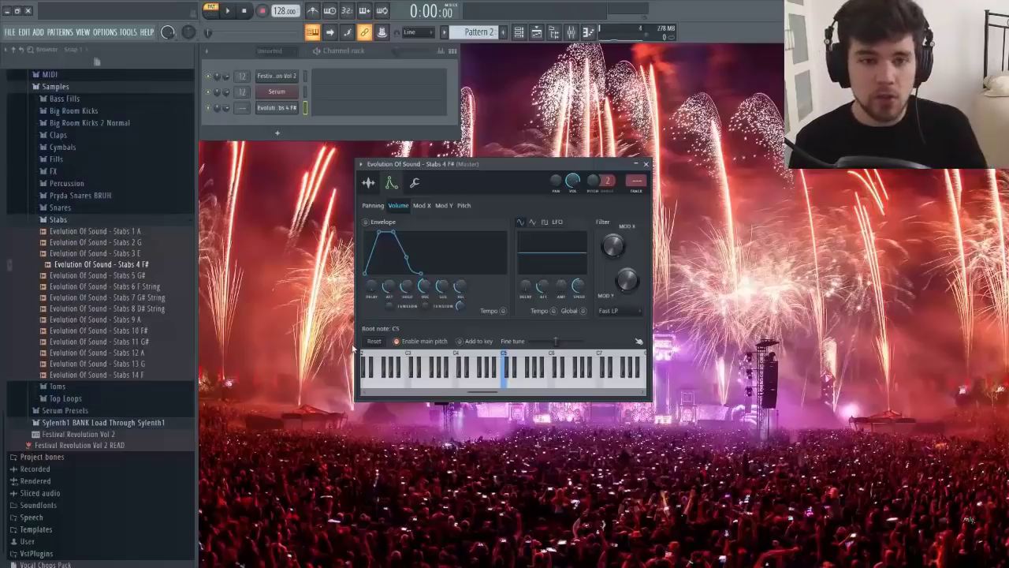
left_click(482, 372)
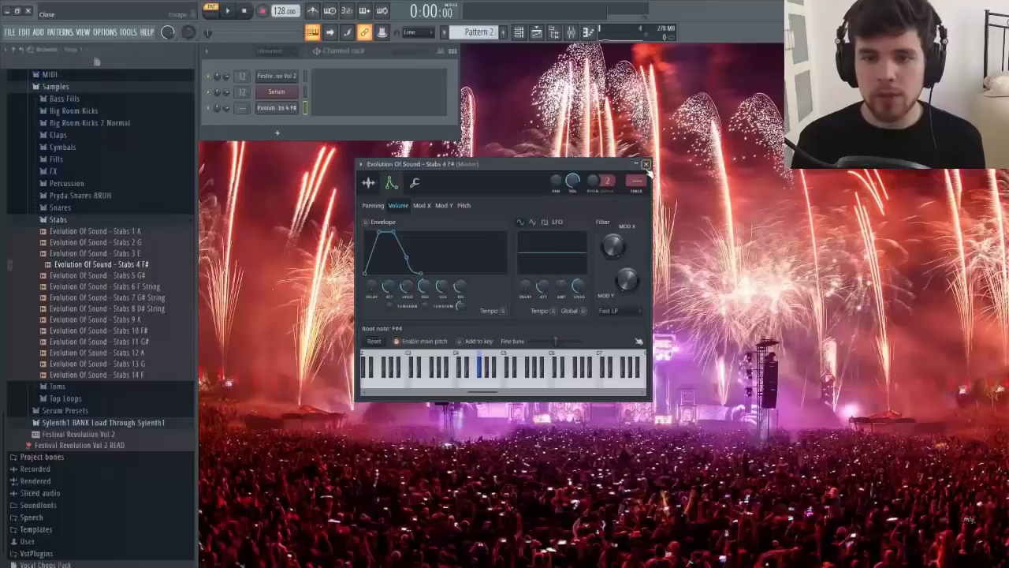
left_click(807, 54)
Step: Place test notes on C5 and F#4 in the Stabs 4 F# piano roll and compare their pitch with the original sample
left_click(364, 111)
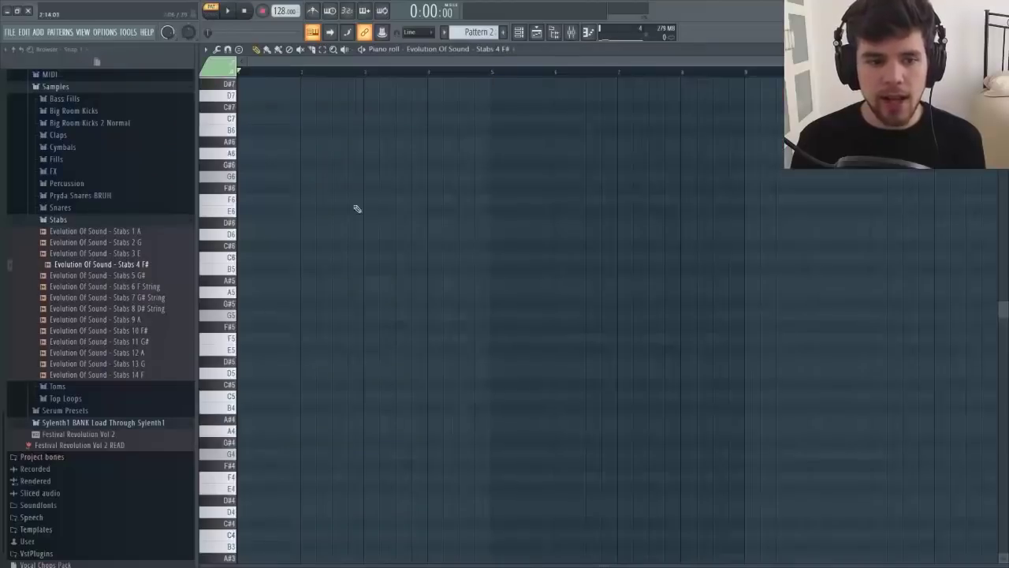
left_click(242, 396)
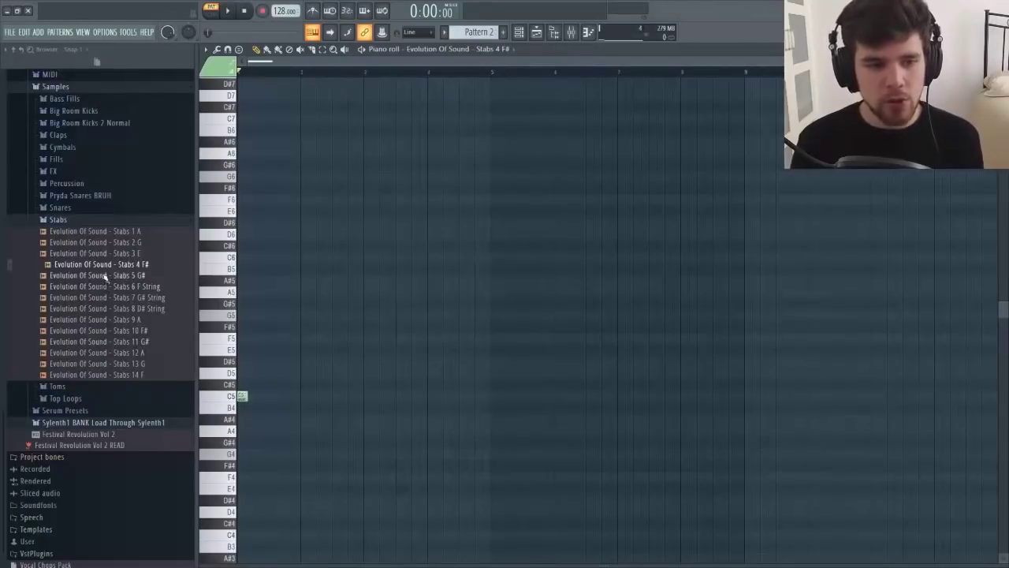
right_click(241, 396)
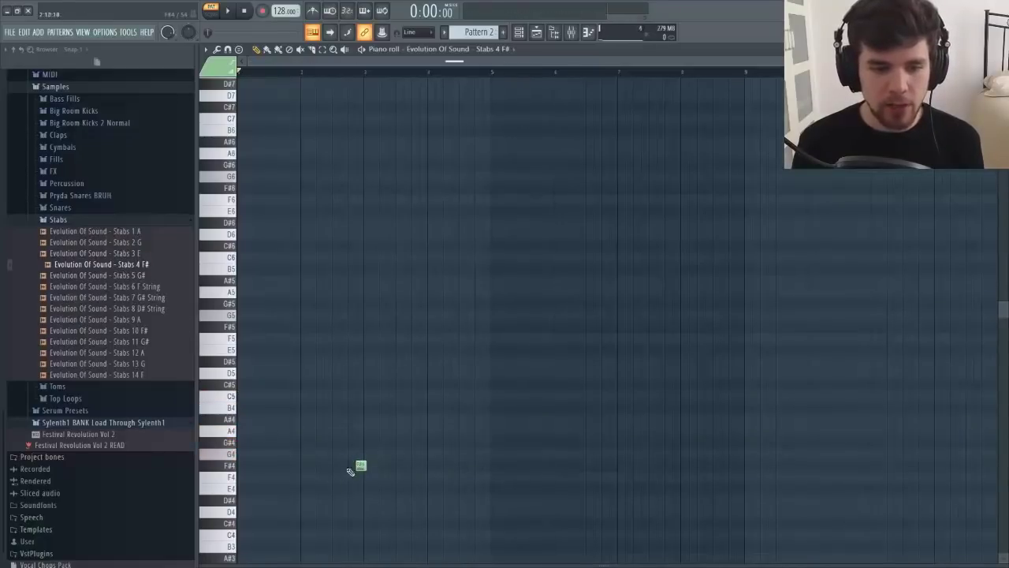
left_click(244, 466)
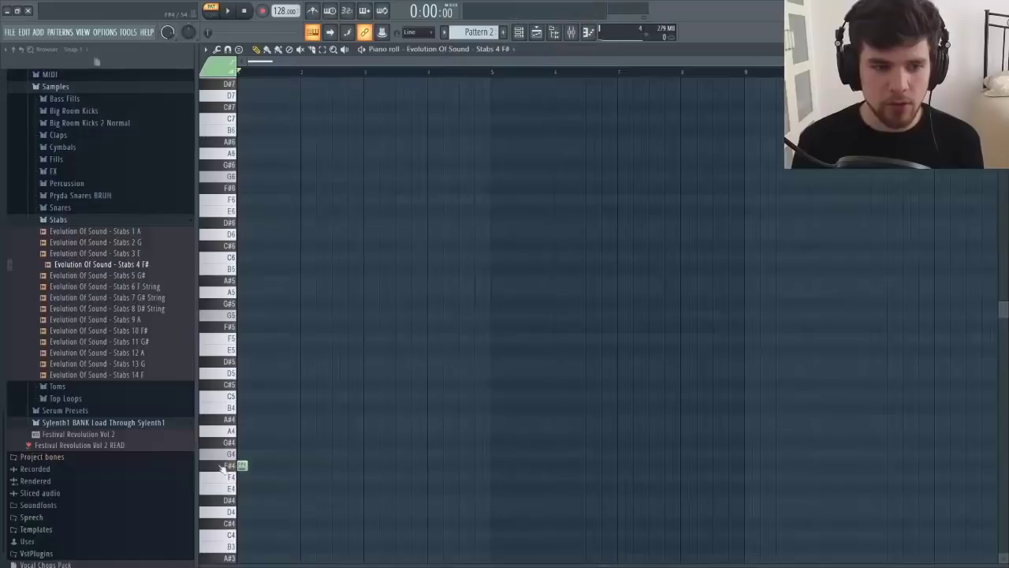
left_click(244, 466)
left_click(129, 266)
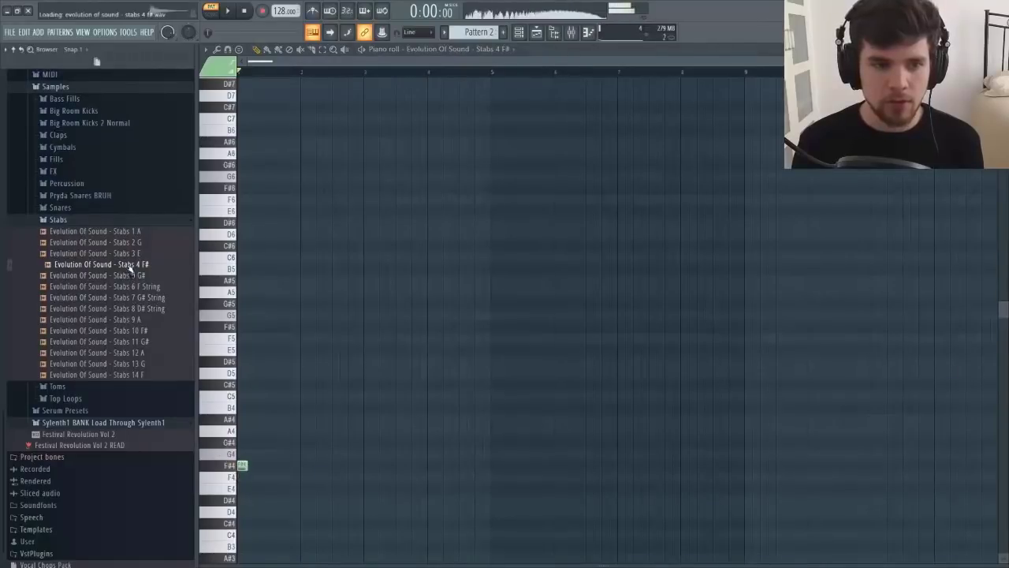
key("space")
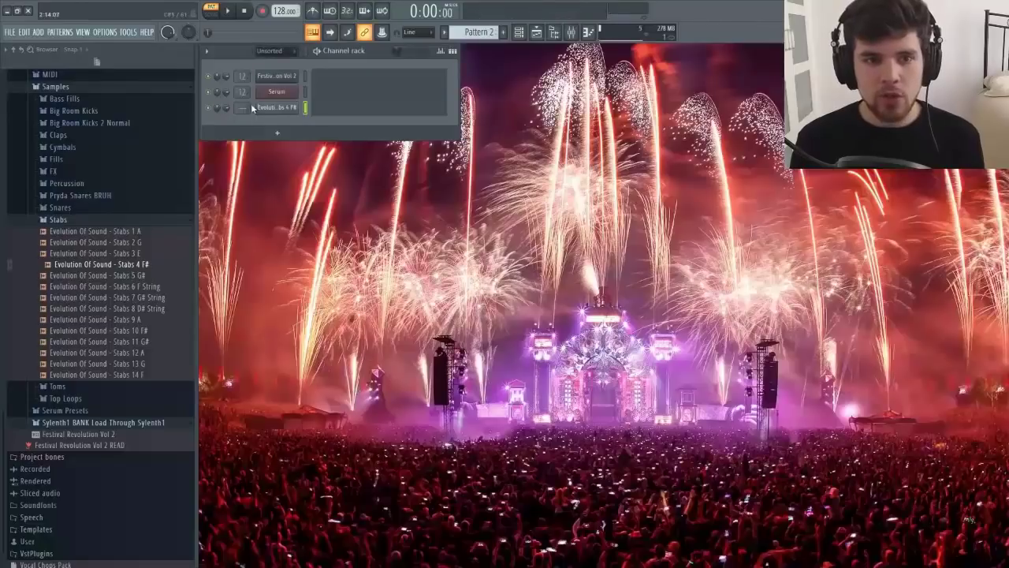
Step: Enable the volume envelope of the Stabs 4 F# channel, reduce its attack to the minimum and close the channel settings
left_click(259, 106)
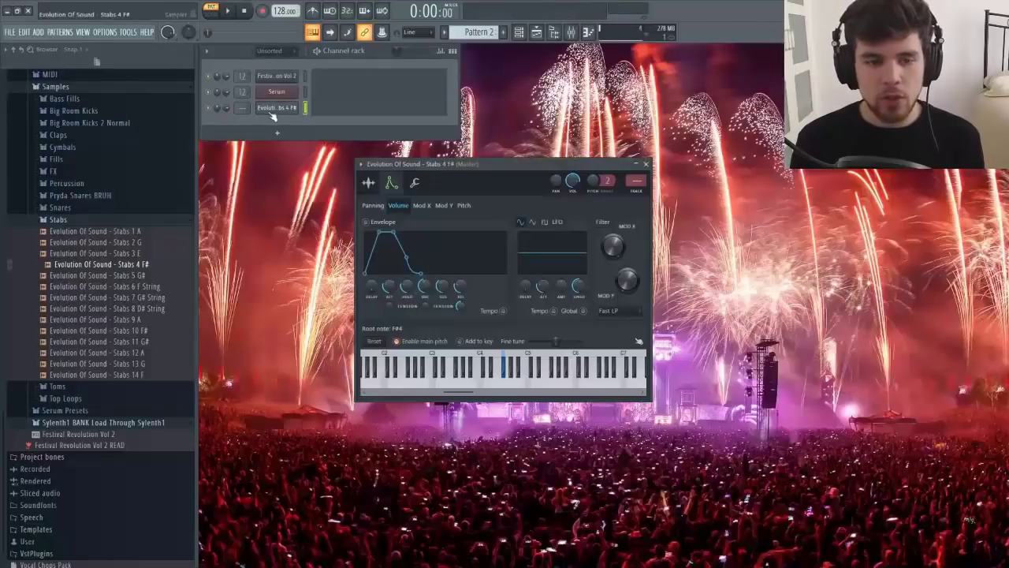
left_click_drag(516, 163, 517, 134)
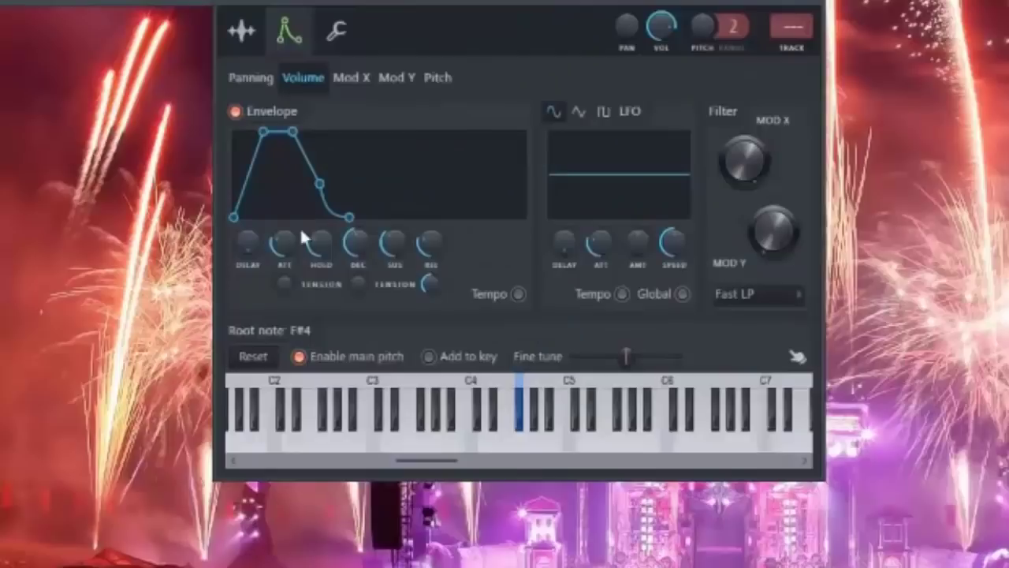
left_click_drag(301, 231, 301, 268)
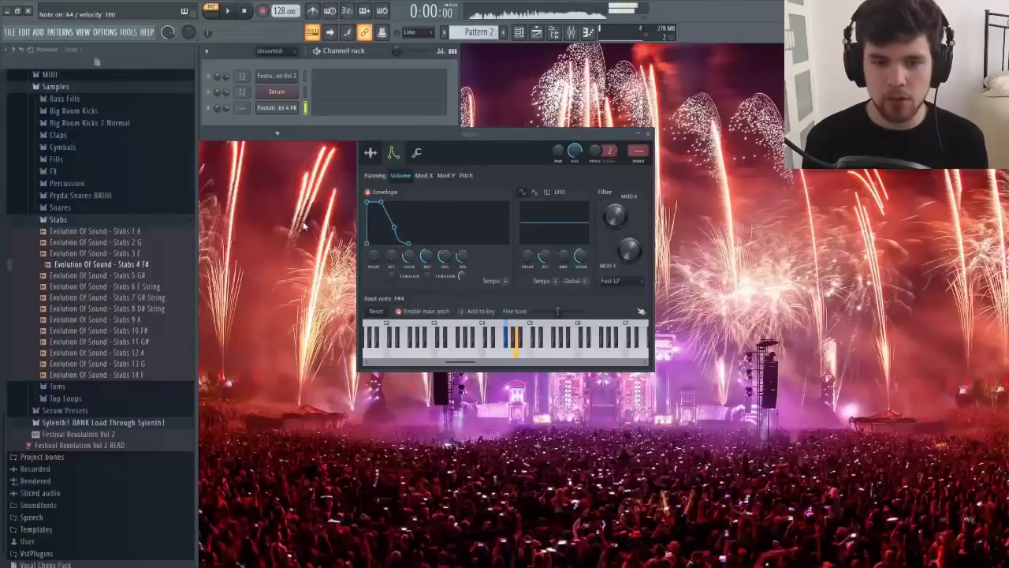
left_click(367, 192)
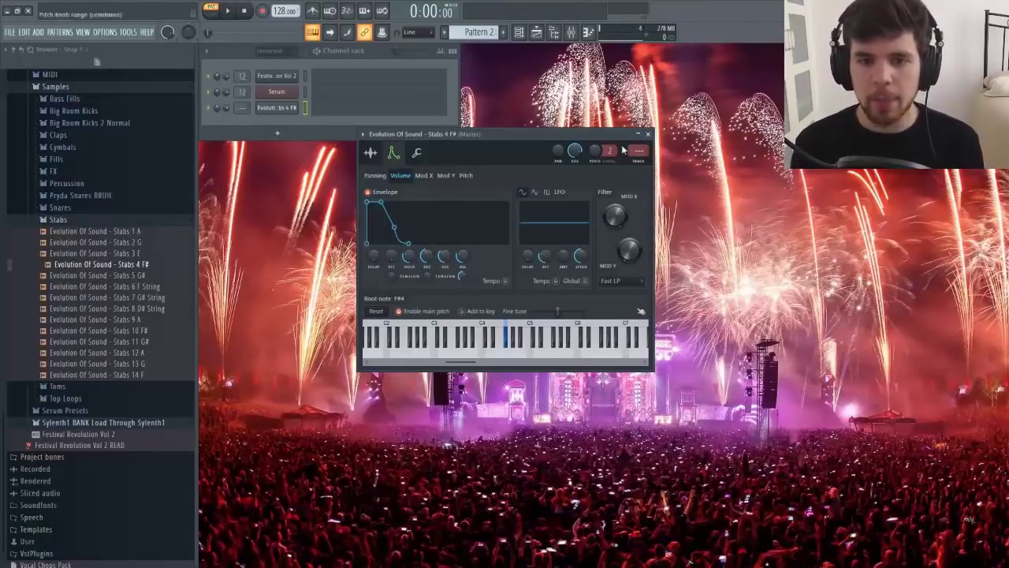
left_click(647, 134)
Step: Open the piano roll for Stabs 4 F# and place a G4 note at the start of bar 1
left_click(359, 113)
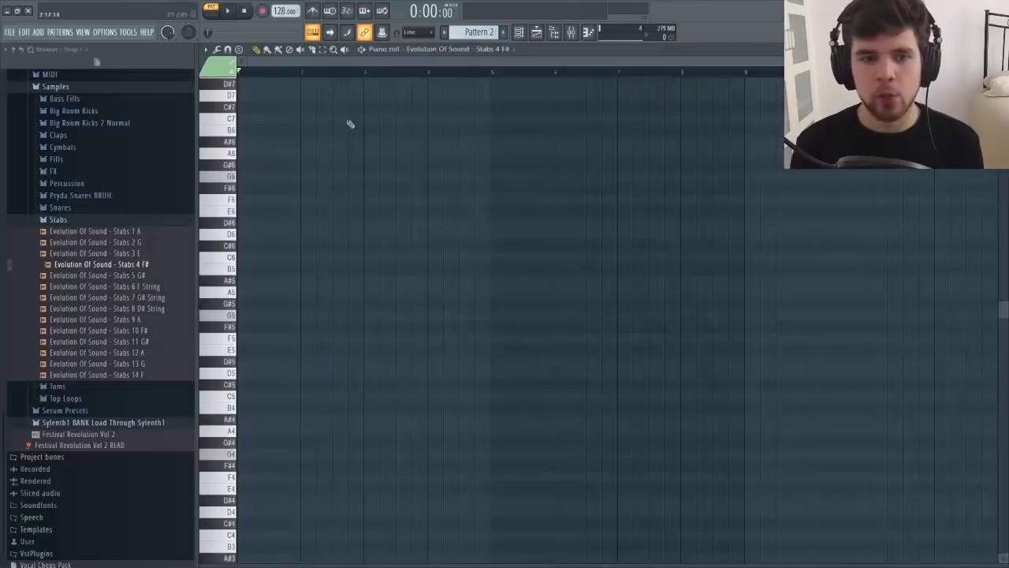
scroll(302, 343, "down", 2)
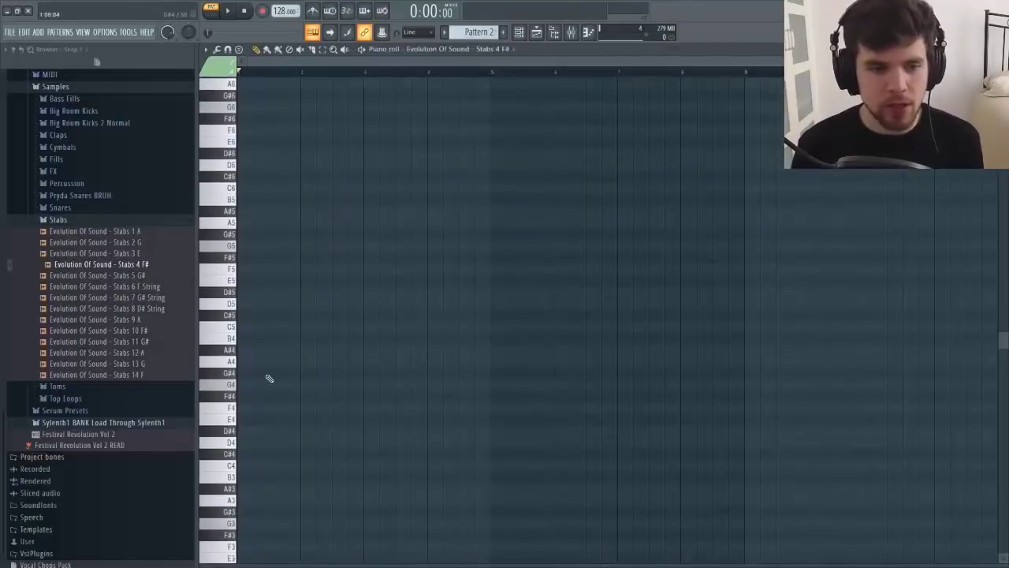
left_click(243, 397)
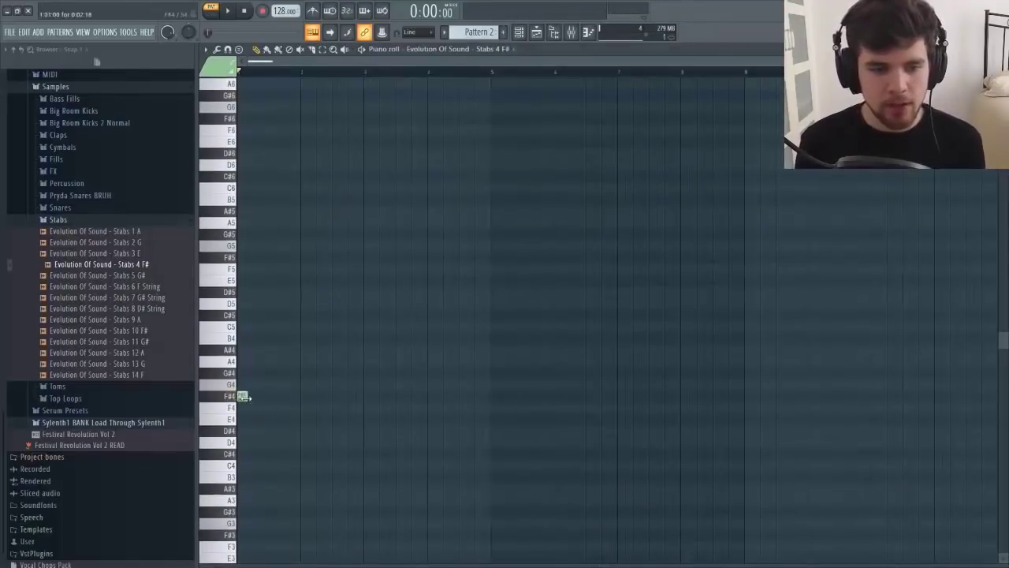
mouse_move(243, 396)
left_mouse_down()
mouse_move(249, 348)
mouse_move(244, 413)
mouse_move(251, 383)
left_mouse_up()
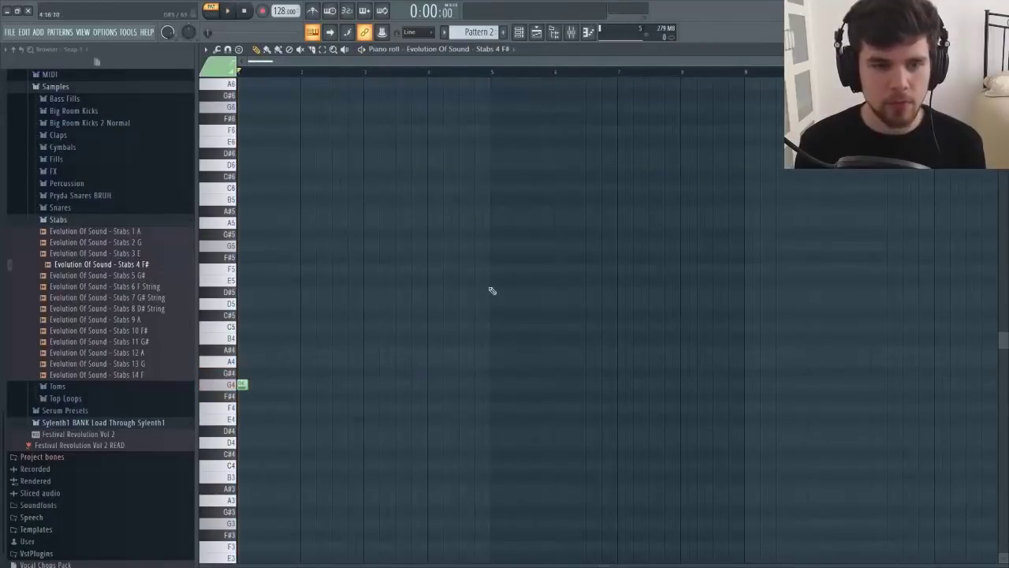
Step: Add G4 notes on beats 2 and 3, shorten the notes and play the pattern back
left_click_drag(493, 289, 236, 447)
left_click(282, 381)
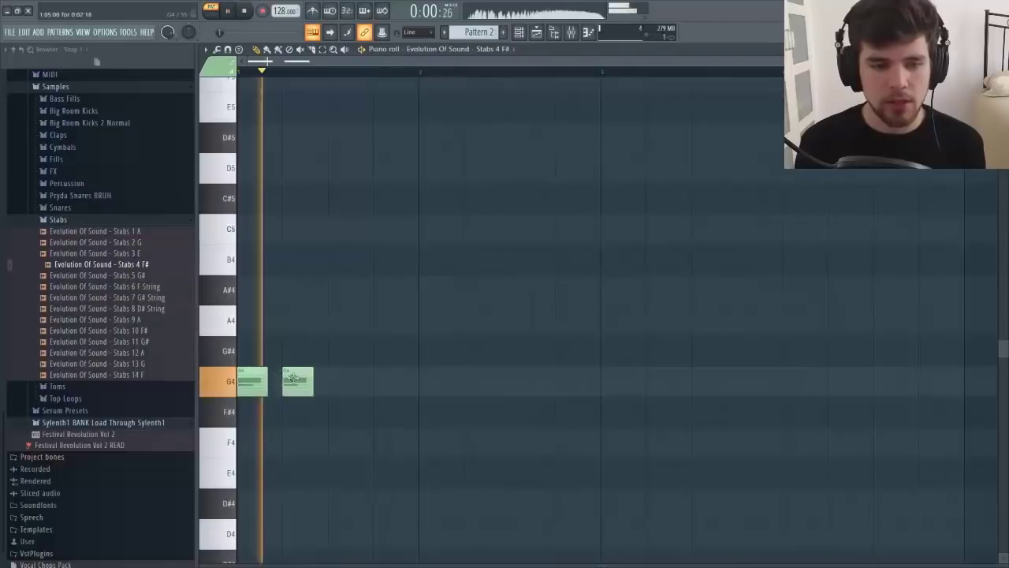
left_click_drag(266, 379, 338, 379)
key("space")
left_click(346, 381)
key("space")
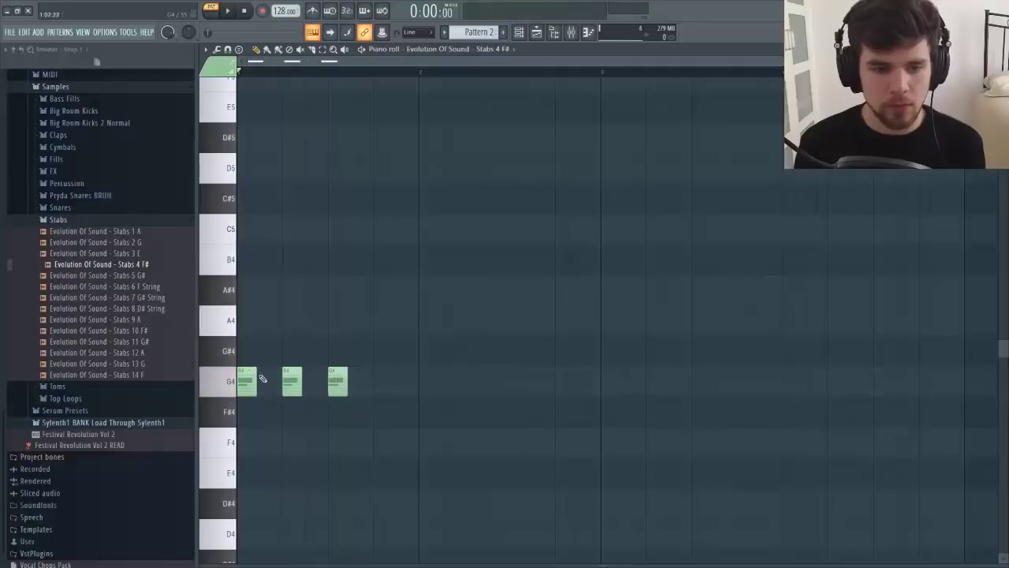
Step: Lengthen the first G4 note and replace the notes on beats 2 and 3 with equally long G4 notes
left_click_drag(262, 379, 269, 380)
right_click(292, 381)
right_click(338, 381)
left_click(298, 382)
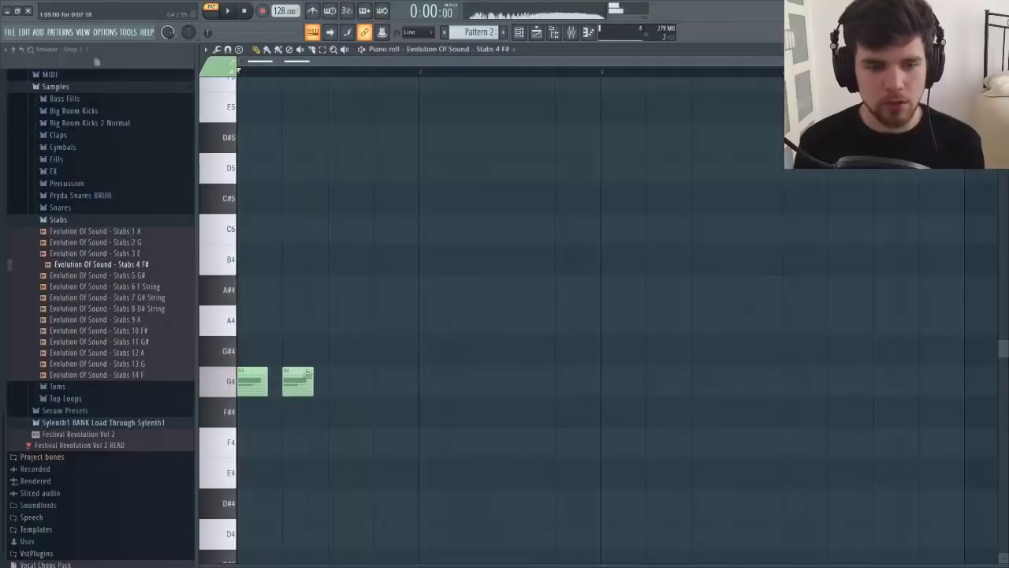
left_click(343, 381)
key("space")
Step: Try short A#4 and C5 notes on beat 4 and rework their pitches during playback
left_click(388, 290)
key("space")
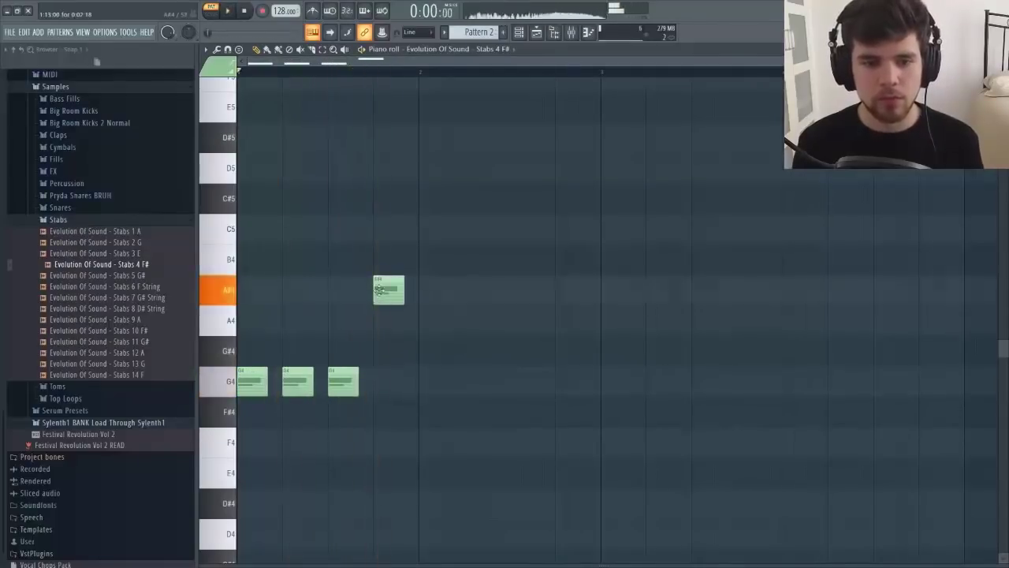
mouse_move(382, 289)
left_mouse_down()
mouse_move(380, 228)
mouse_move(377, 290)
left_mouse_up()
key("space")
left_click(400, 228)
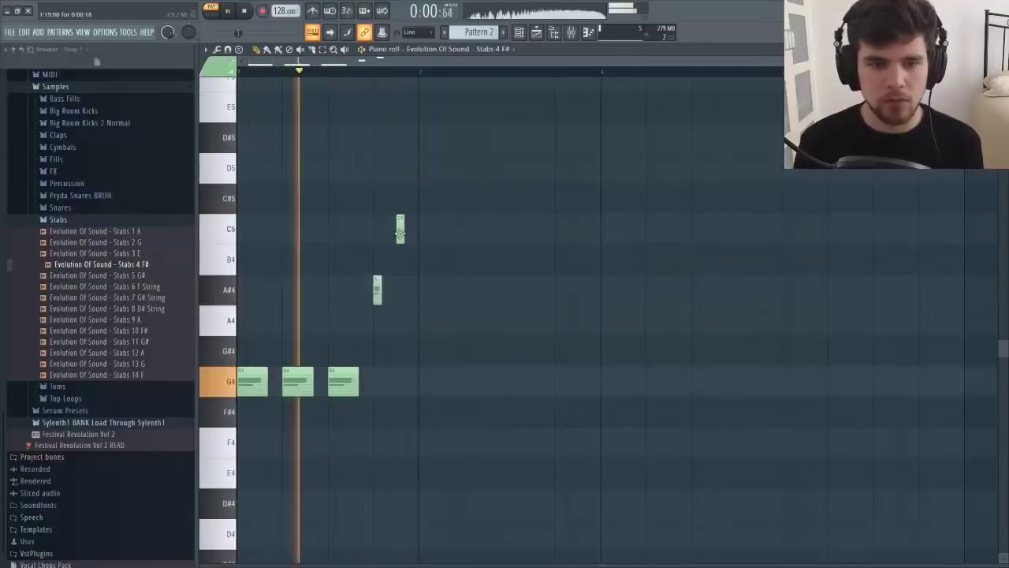
left_click_drag(400, 229, 400, 290)
scroll(402, 322, "down", 1)
scroll(403, 324, "up", 2)
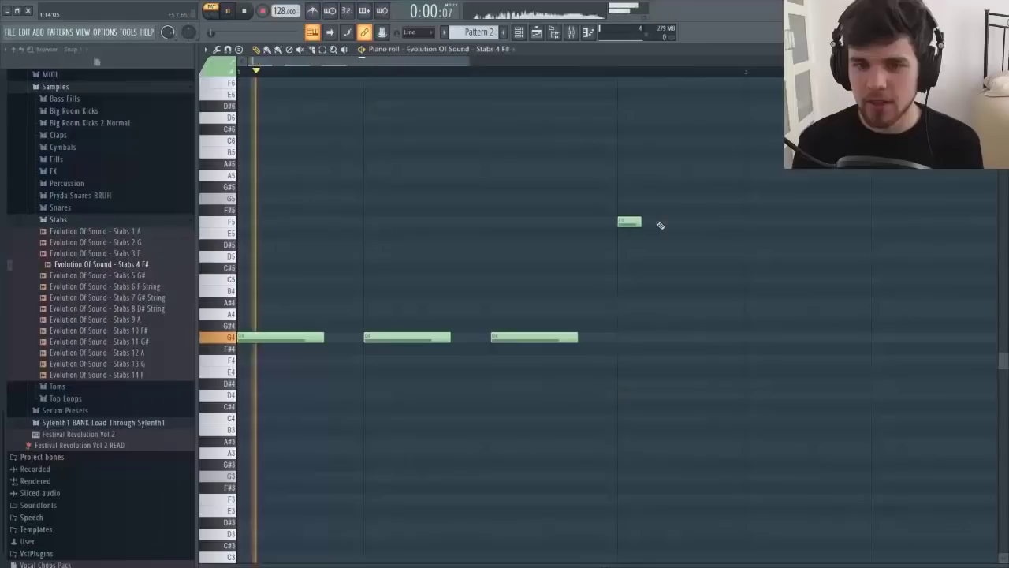
Step: Try a short run of two F5 notes followed by a D#5 note on beat 4
left_click(660, 221)
left_click(692, 245)
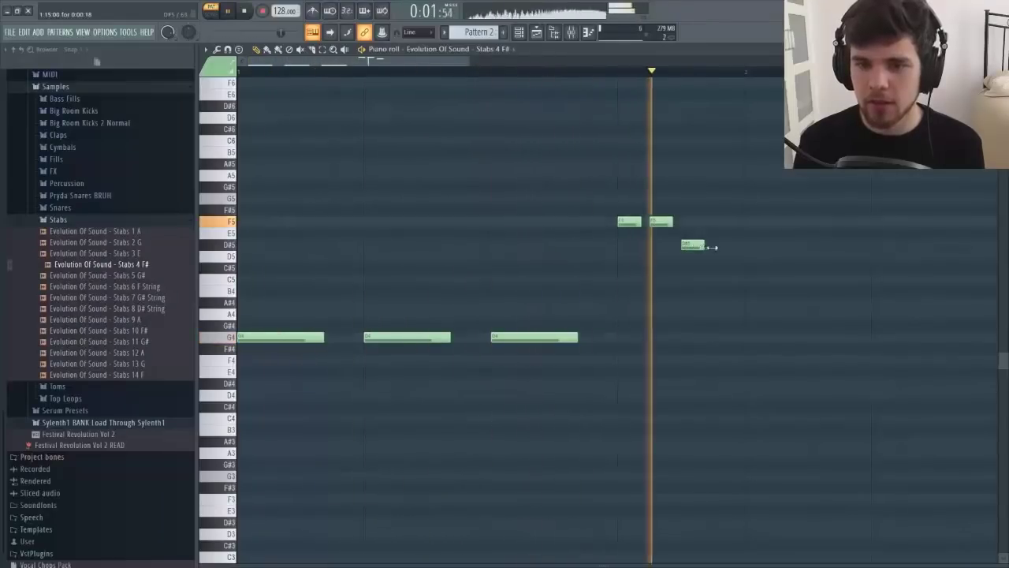
left_click_drag(703, 244, 737, 245)
key("space")
Step: Delete the two F5 notes, move the D#5 note to C5 at step 12 and add an A#4 note at step 15
scroll(636, 276, "down", 2)
right_click(444, 222)
right_click(430, 222)
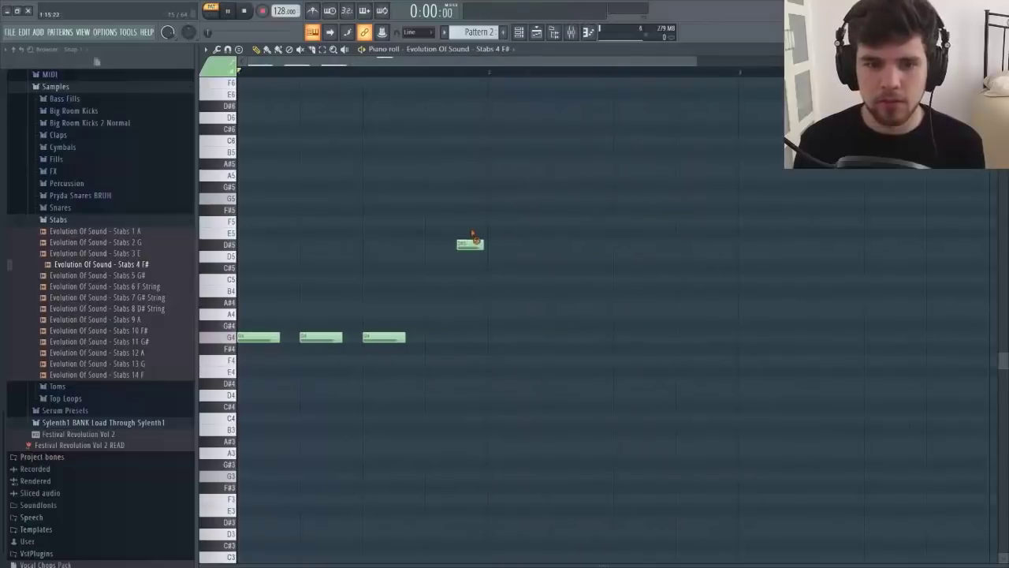
key("space")
left_click_drag(470, 244, 422, 280)
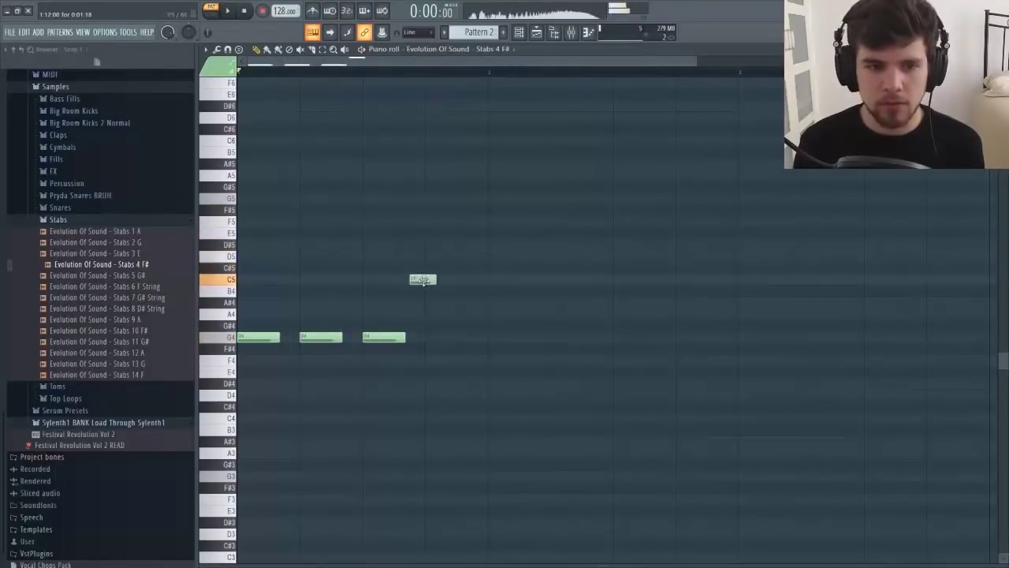
left_click(462, 304)
key("space")
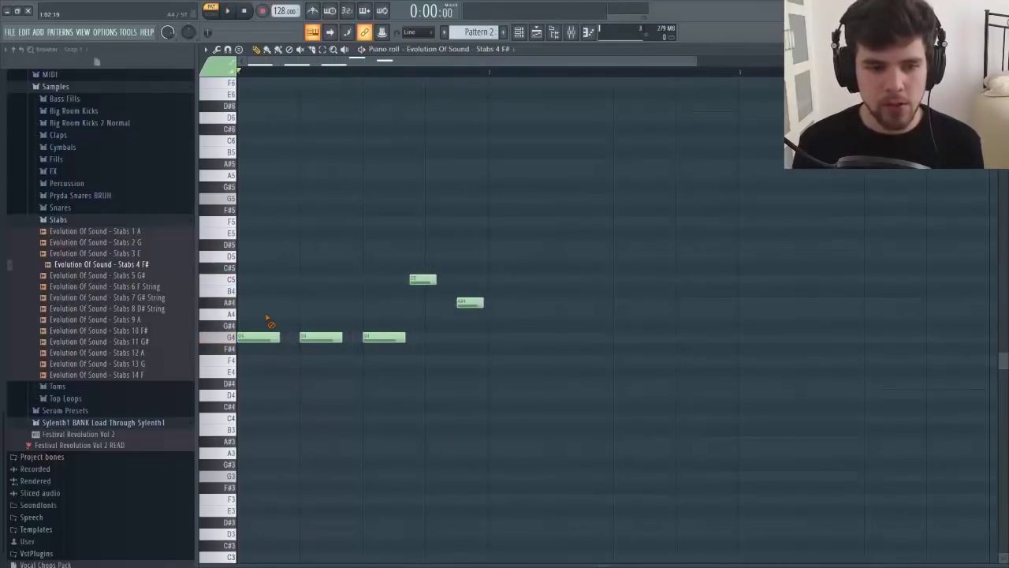
Step: Shorten the first G4 note and delete every other note in bar 1
right_click(321, 337)
right_click(384, 337)
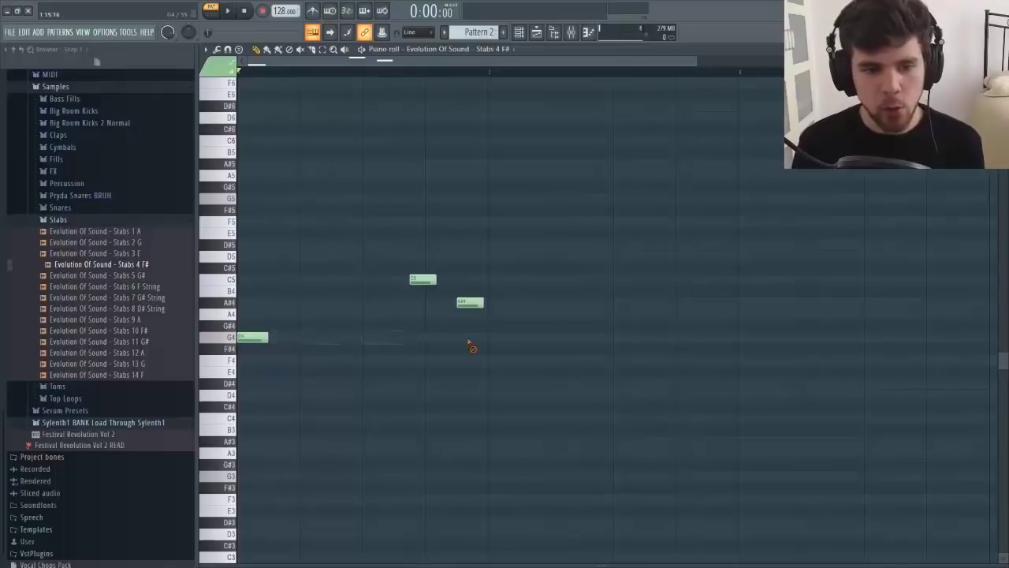
right_click(423, 279)
right_click(470, 303)
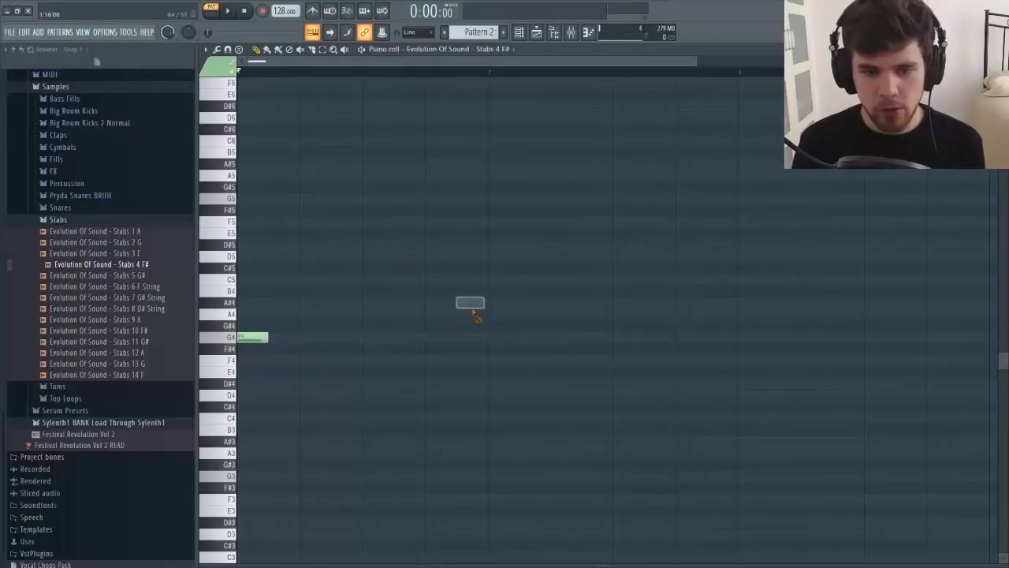
Step: Set the rhythm of bar 1 by placing G4 notes at steps 5, 9, 12 and 15, checking it with playback
left_click(304, 337)
key("space")
left_click(365, 337)
key("space")
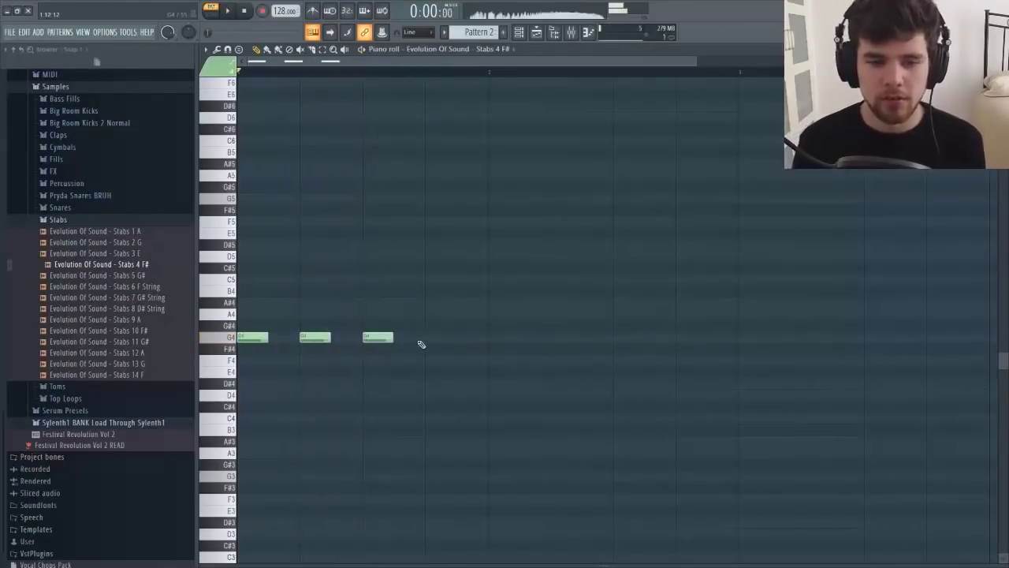
left_click(422, 339)
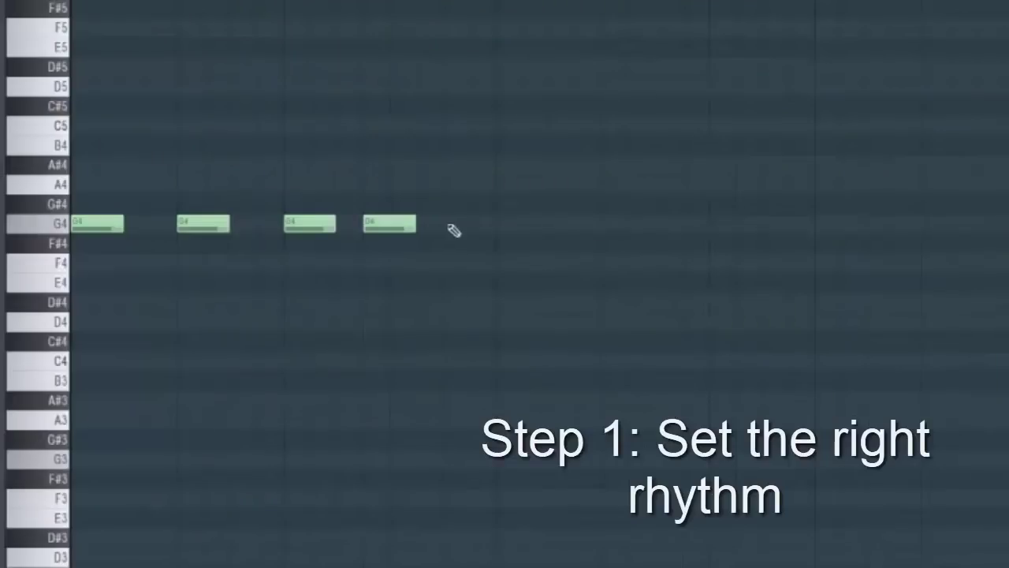
left_click(463, 340)
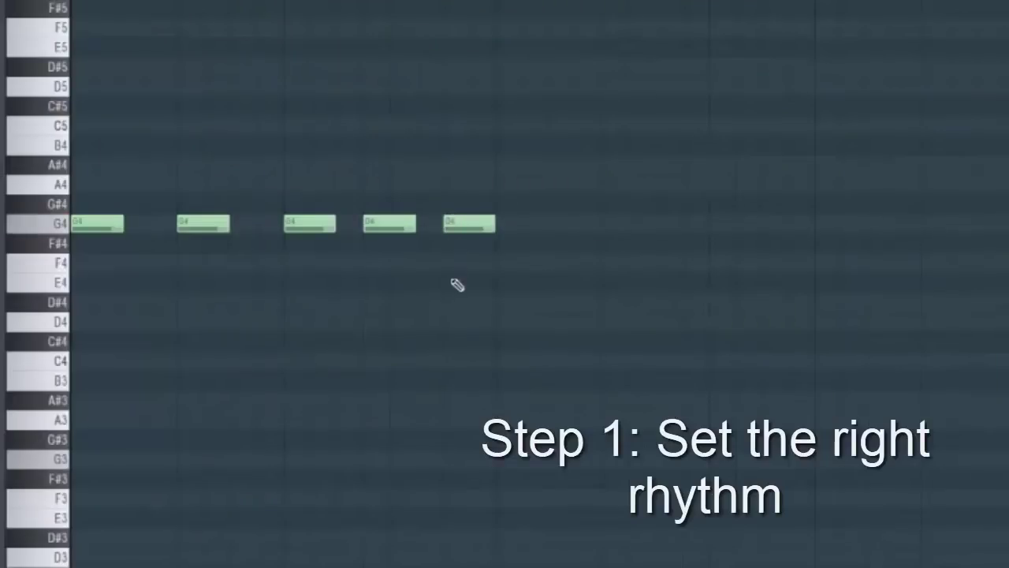
key("space")
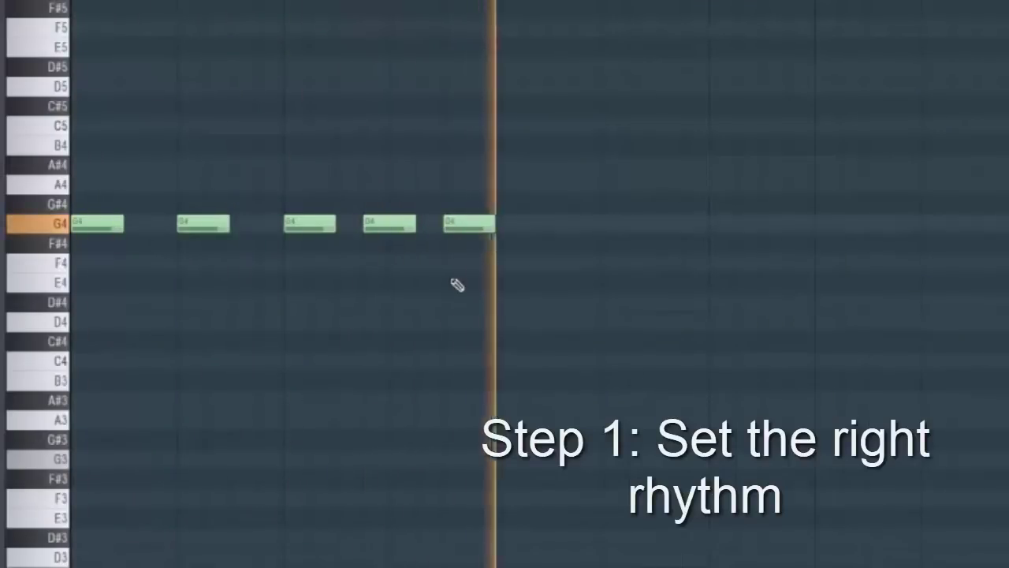
key("space")
Step: Change the fourth note to D#5 and the fifth to D5, removing the leftover G4 note and checking by ear
left_click_drag(379, 220, 388, 16)
key("space")
left_click(465, 67)
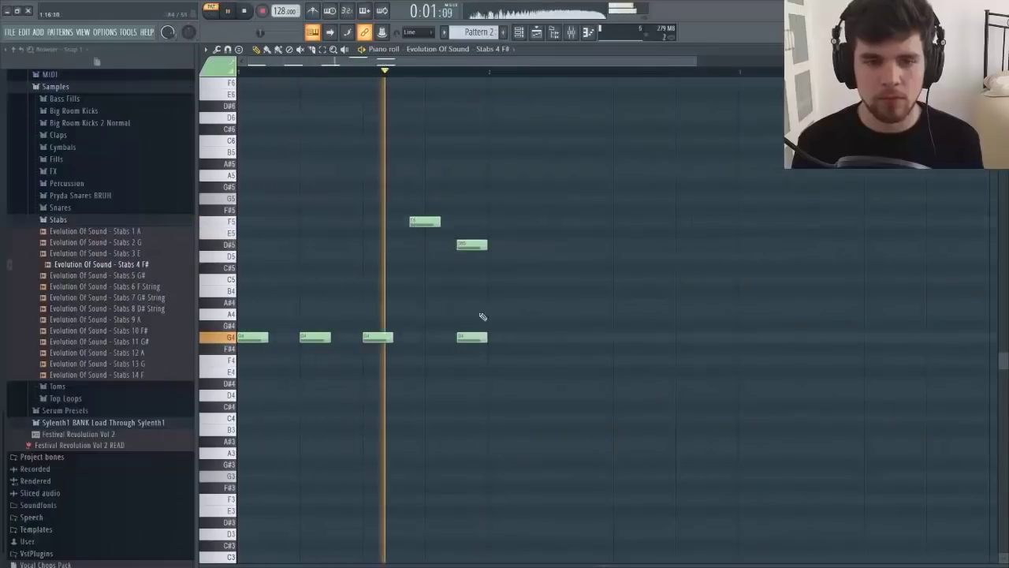
right_click(471, 336)
left_click_drag(430, 222, 460, 259)
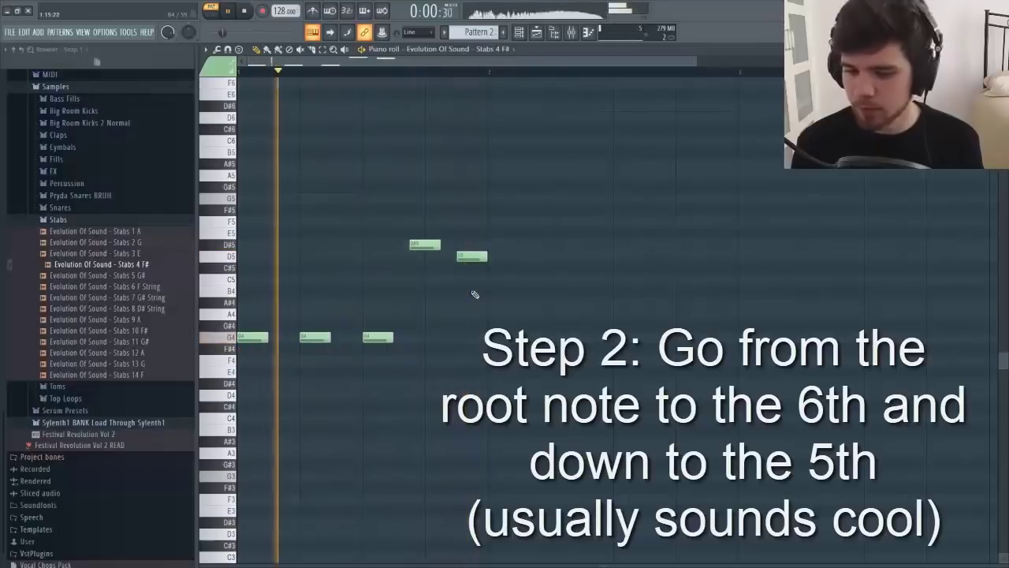
scroll(475, 295, "down", 2)
key("space")
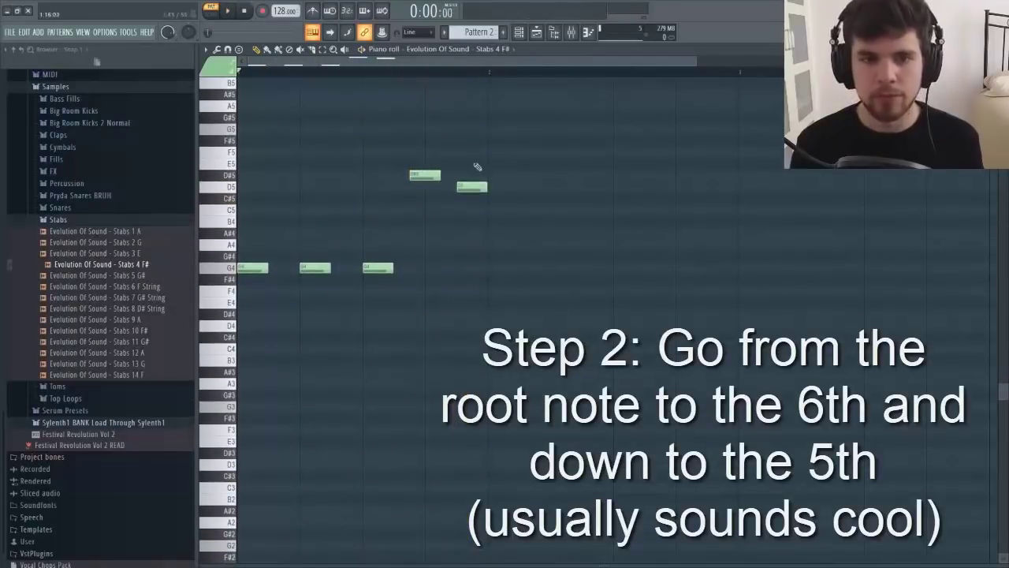
Step: Duplicate all notes of bar 1 into bar 2 and deselect them
key("ctrl+a")
key("ctrl+b")
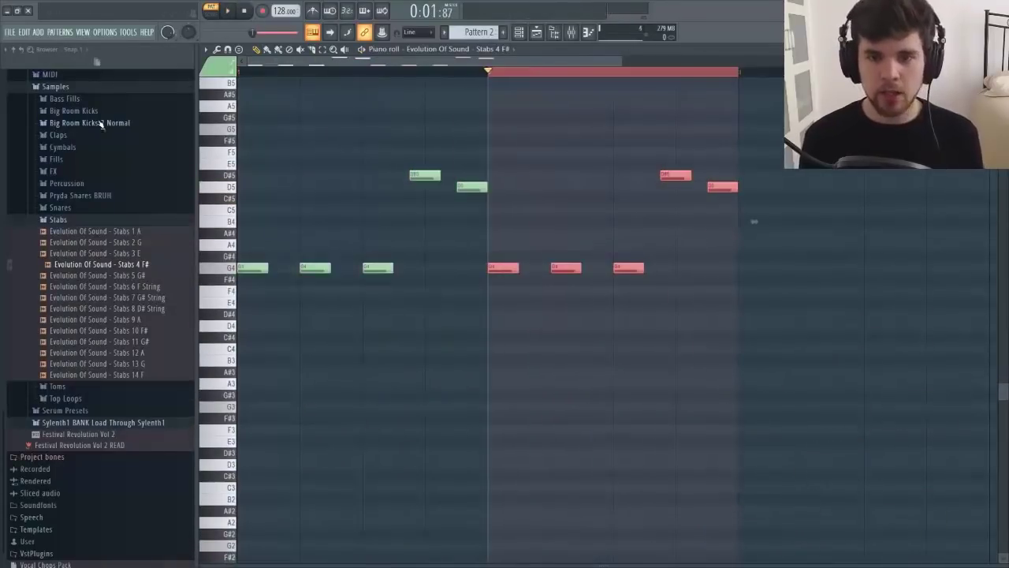
left_click(750, 219)
Step: Place a very short D#5 note at step 11 of bar 2, just ahead of the existing D#5 note
left_click(654, 141)
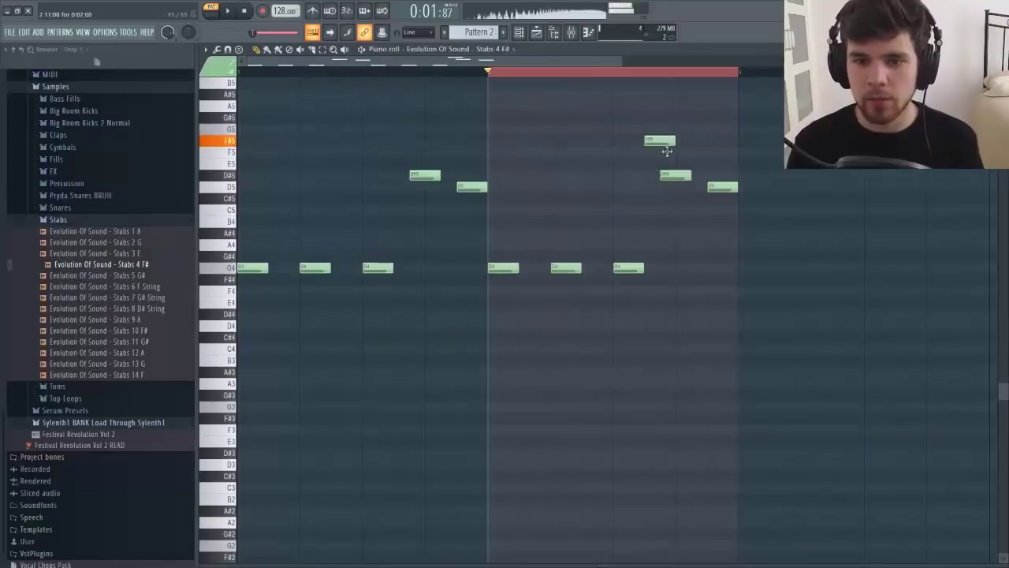
left_click_drag(667, 151, 674, 154)
key("space")
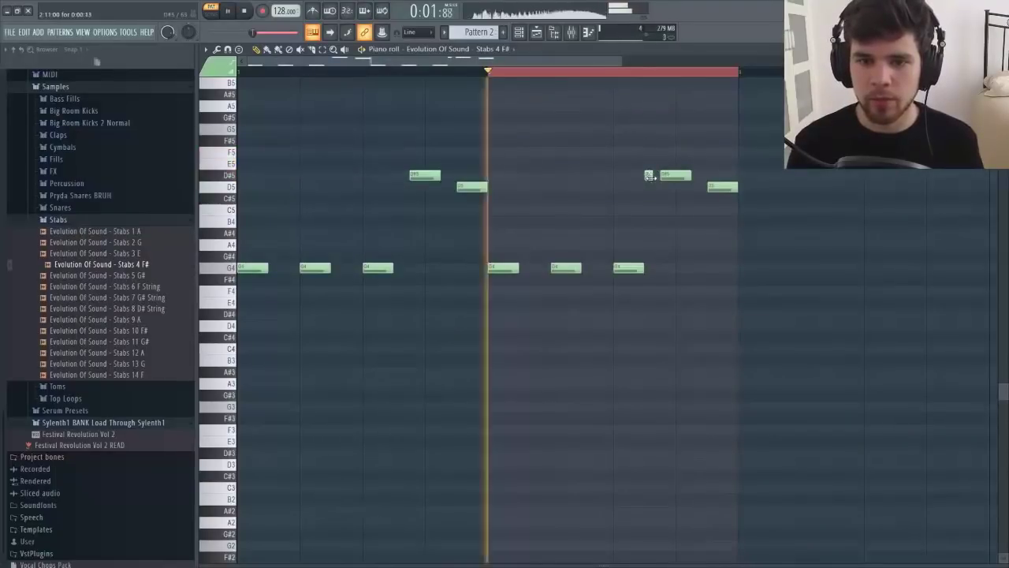
left_click(648, 174)
key("space")
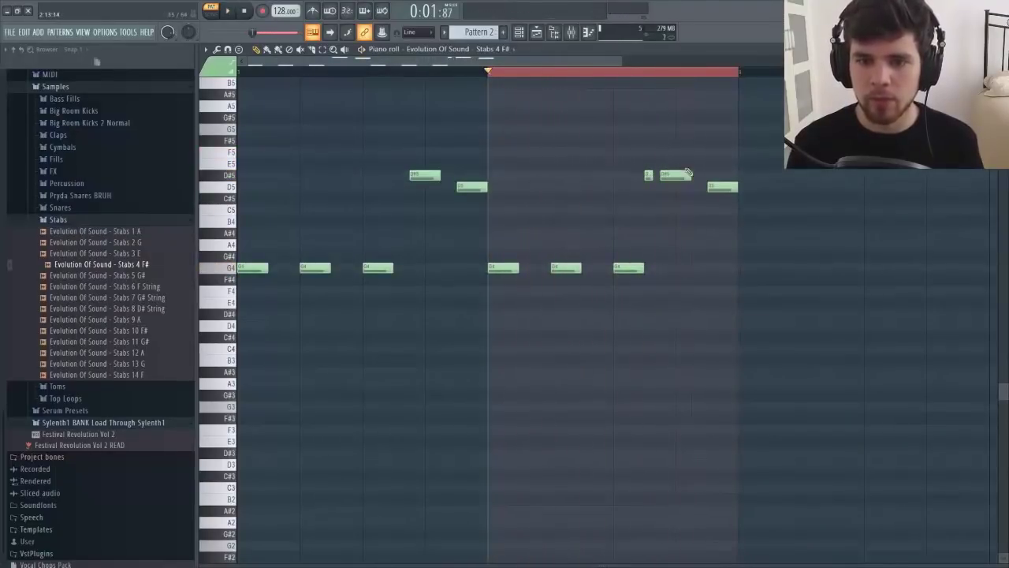
Step: Add another very short D#5 note directly after bar 2's main D#5 note, and play the two-bar melody through
left_click(695, 174)
key("space")
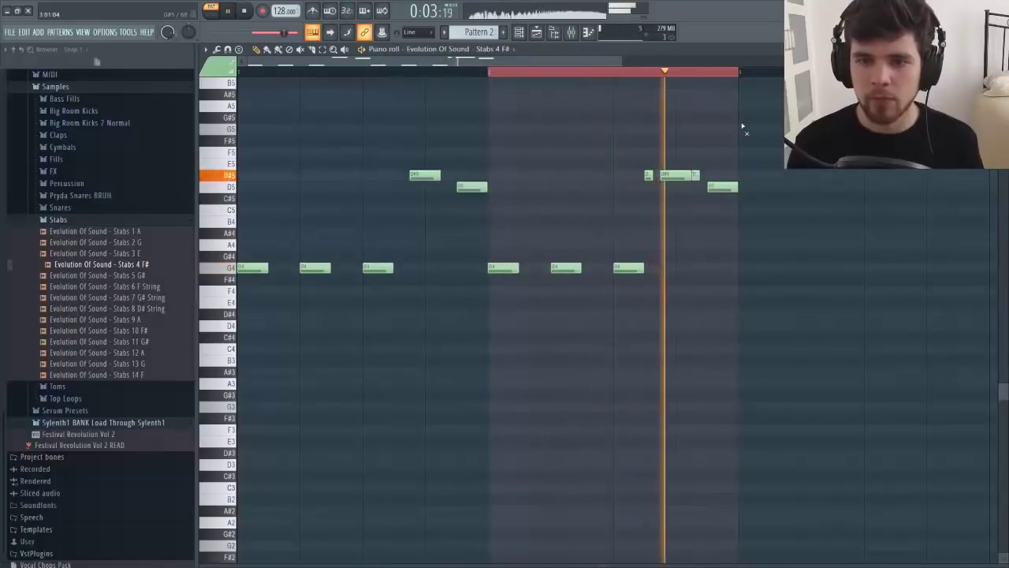
key("space")
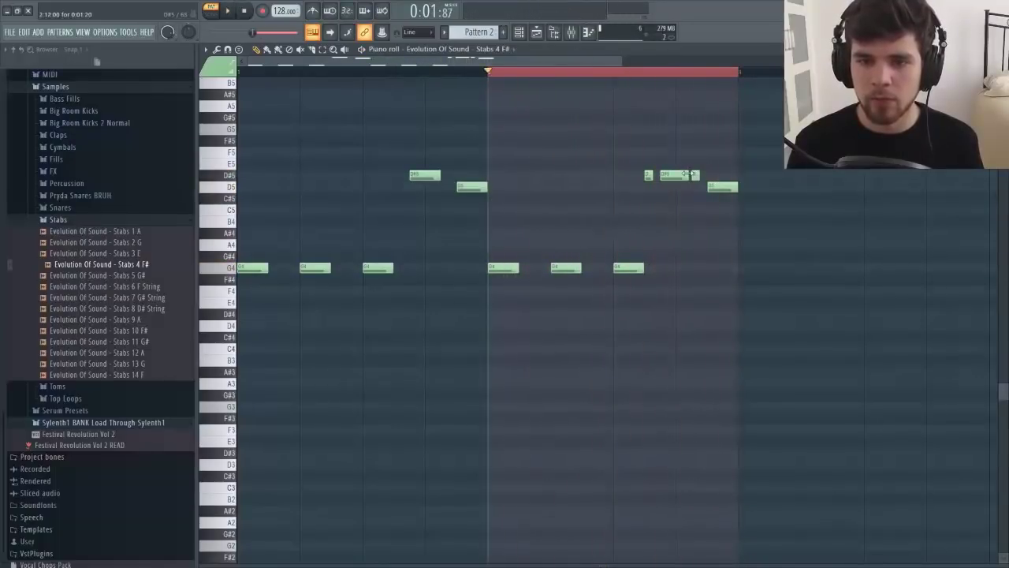
key("space")
scroll(676, 119, "up", 3)
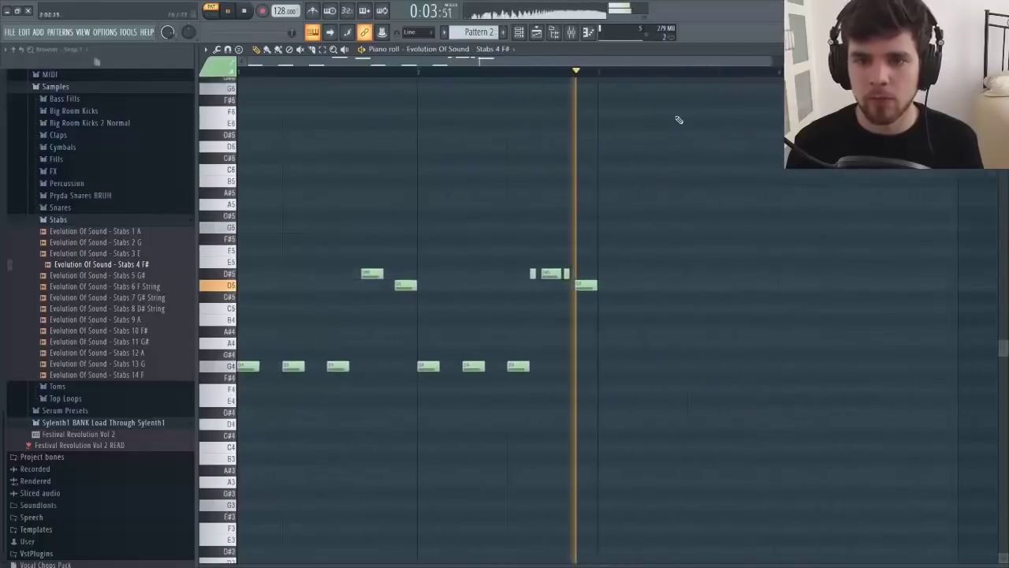
key("space")
left_click_drag(252, 36, 207, 33)
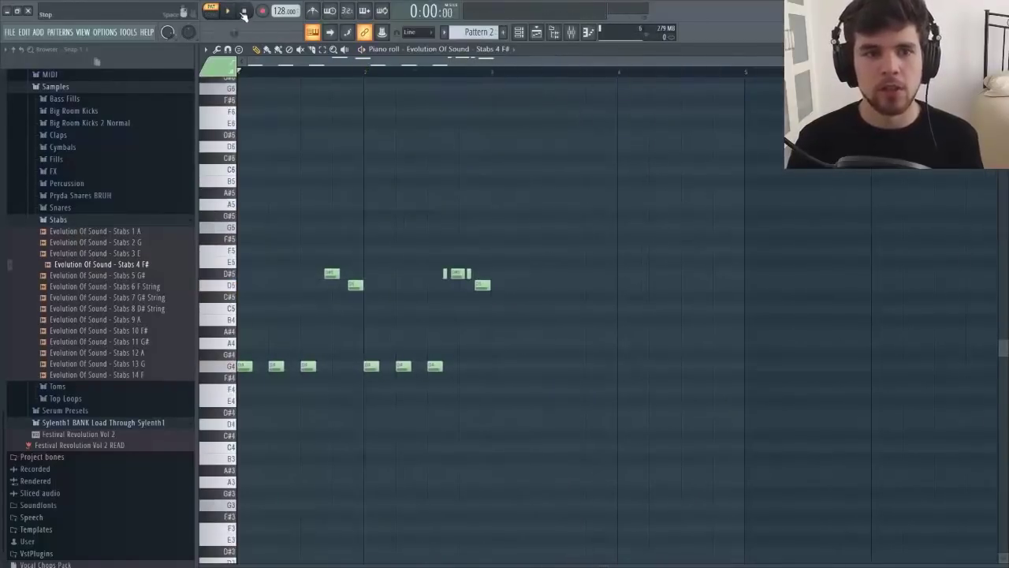
Step: Duplicate the whole two-bar stab melody into bars 3 and 4 and deselect the copies
left_click_drag(568, 208, 247, 506)
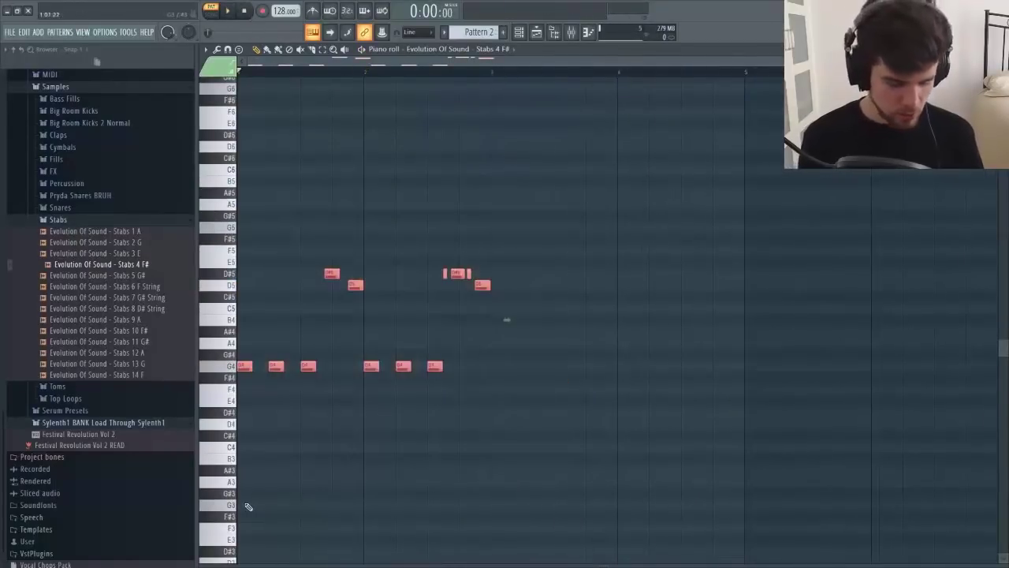
key("ctrl+b")
left_click(811, 444)
Step: Transpose bar 4's notes down five semitones so they start on D4, and listen to the four-bar melody
left_click_drag(763, 225, 632, 420)
key("shift+Down")
key("shift+Down")
key("shift+Down")
key("shift+Down")
key("shift+Down")
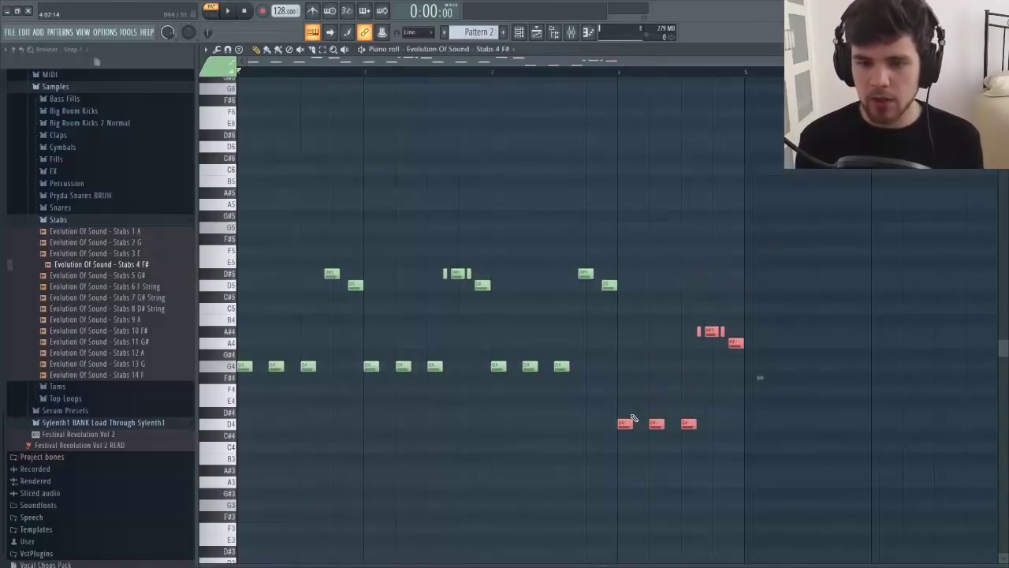
key("space")
left_click(637, 390)
scroll(636, 390, "up", 2)
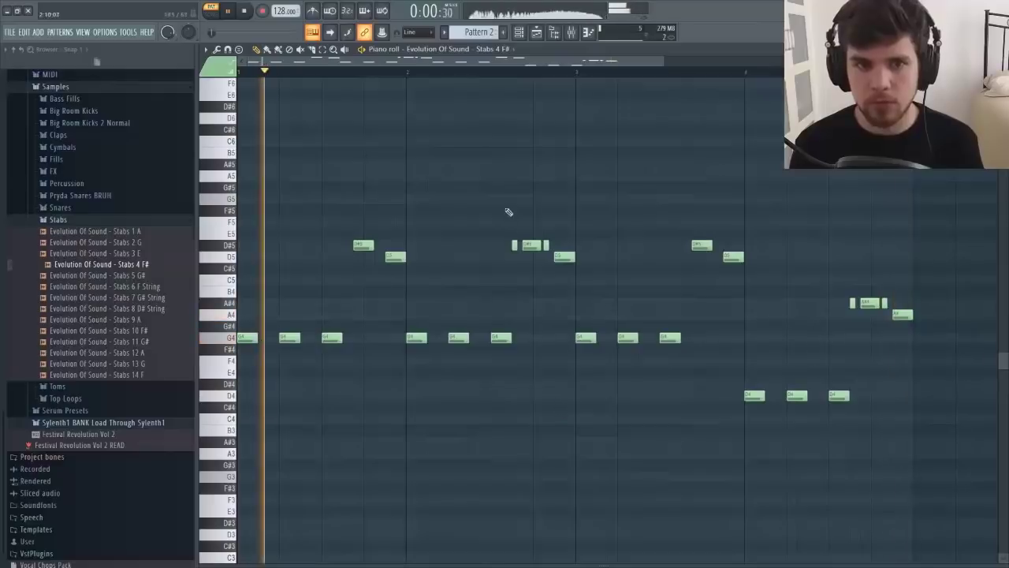
key("space")
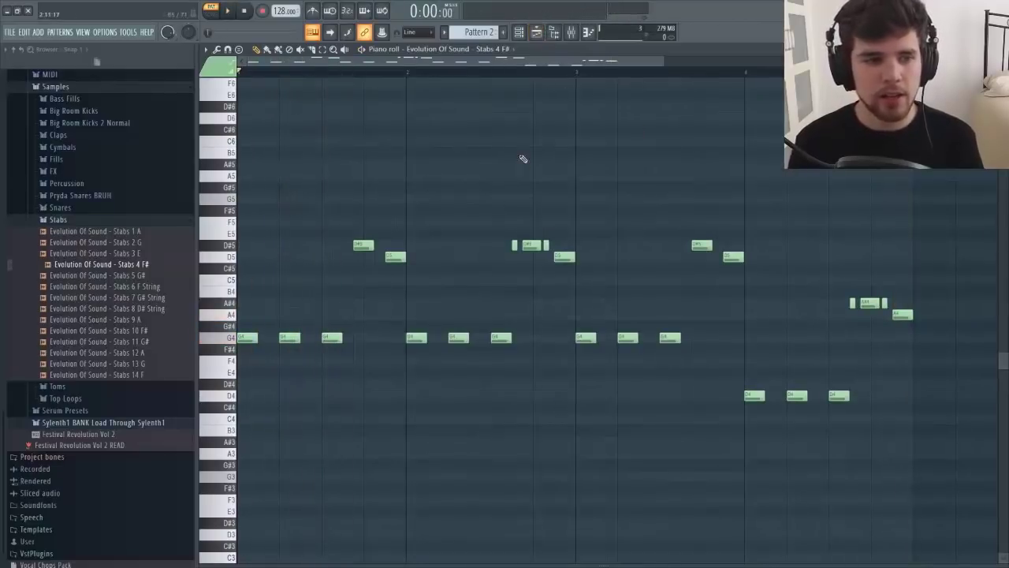
key("F7")
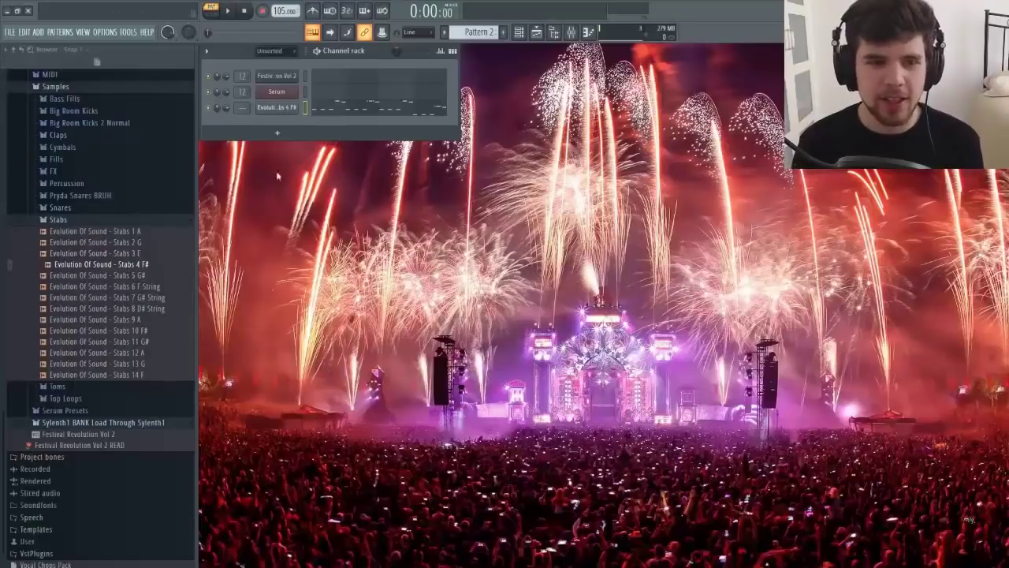
key("space")
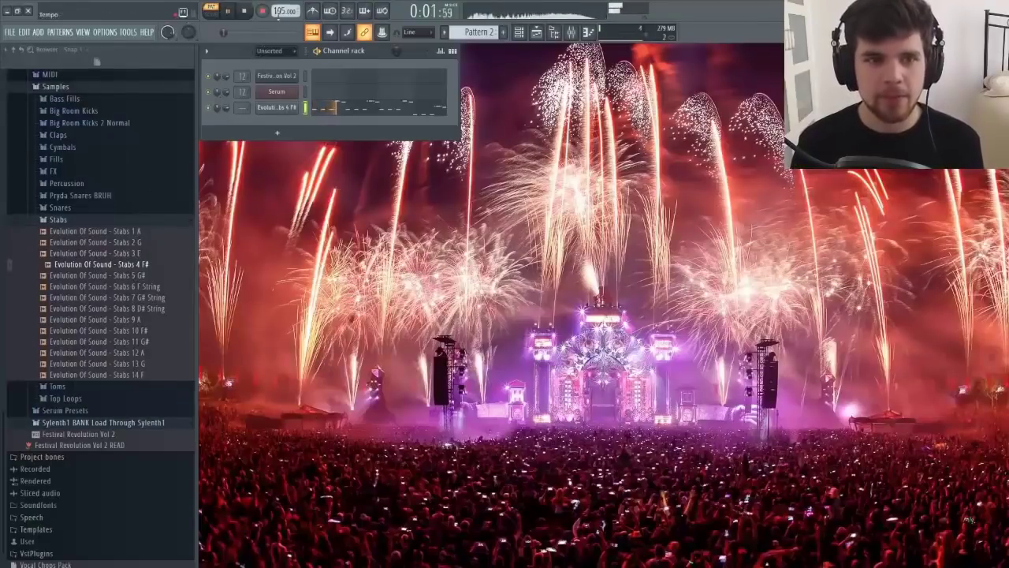
Step: Collapse the Stabs folder and add the Festival Revolution Vol 2 Sylenth1 bank as a new channel
left_click(87, 219)
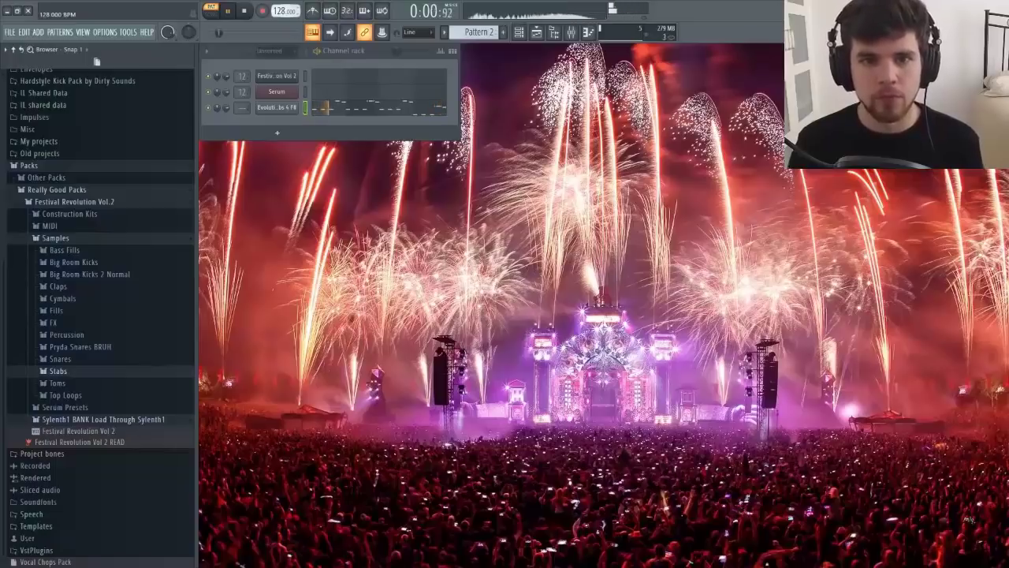
left_click(537, 36)
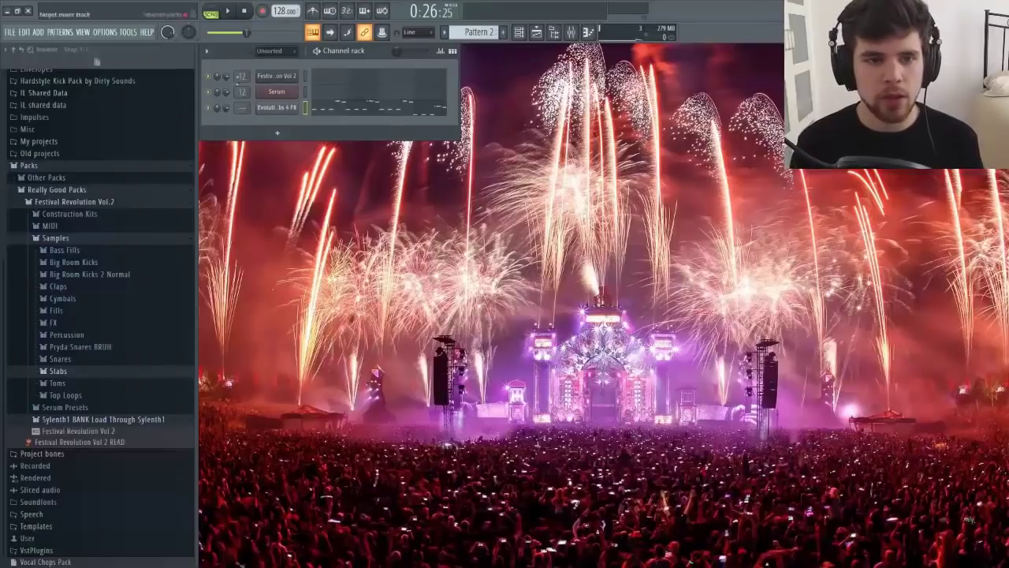
left_click_drag(79, 430, 313, 175)
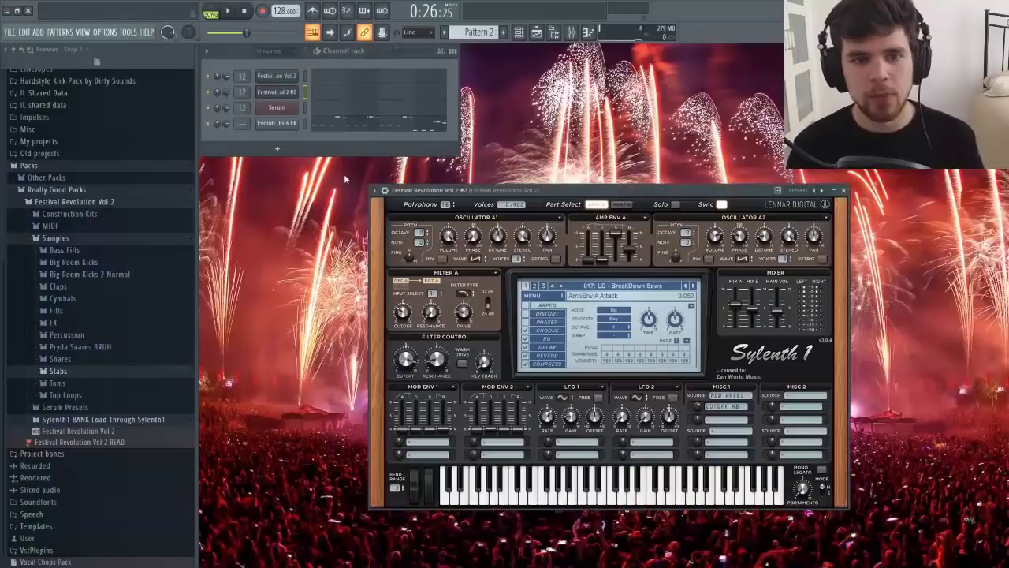
left_click(327, 93)
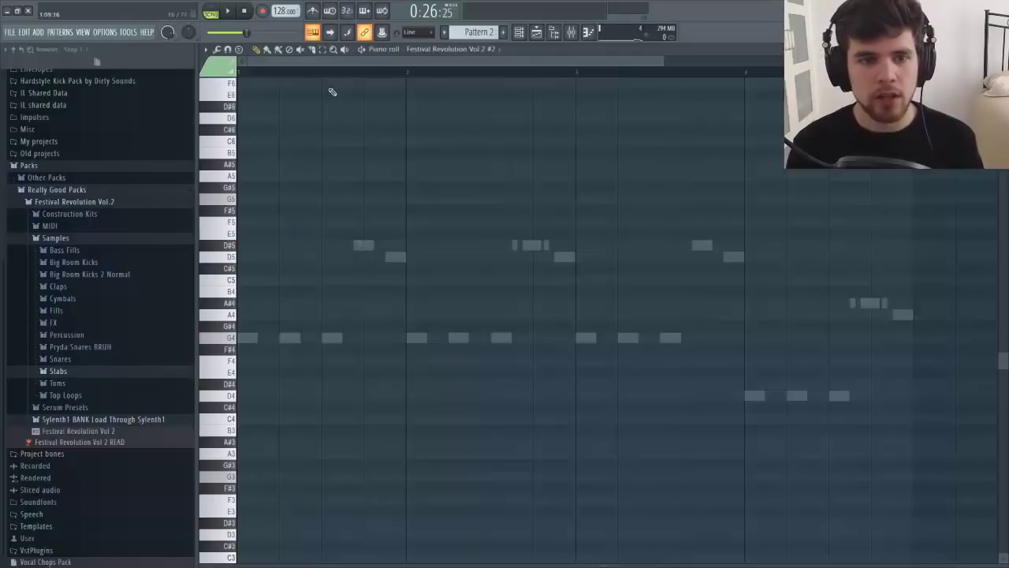
left_click(246, 337)
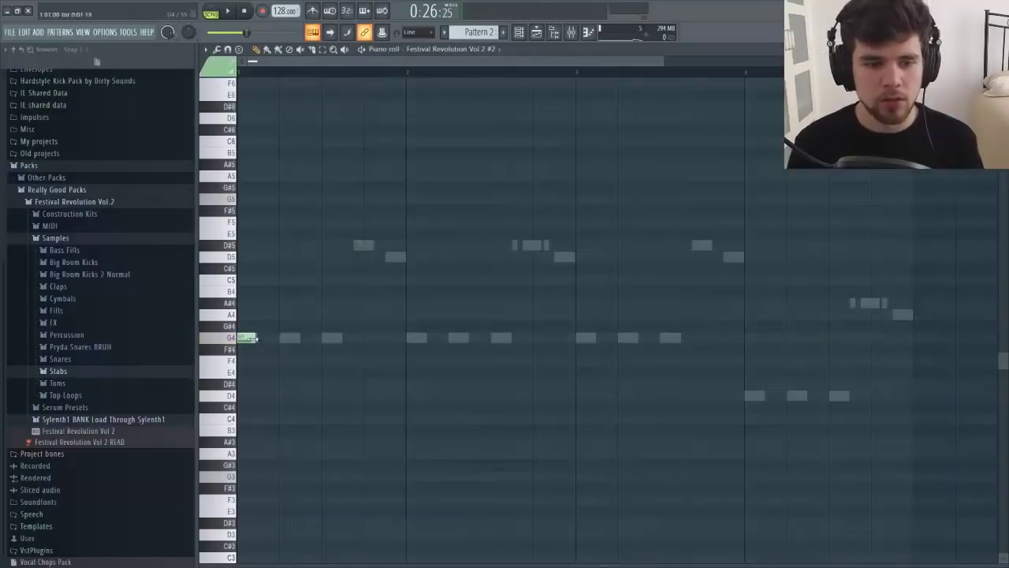
left_click(289, 337)
left_click(331, 337)
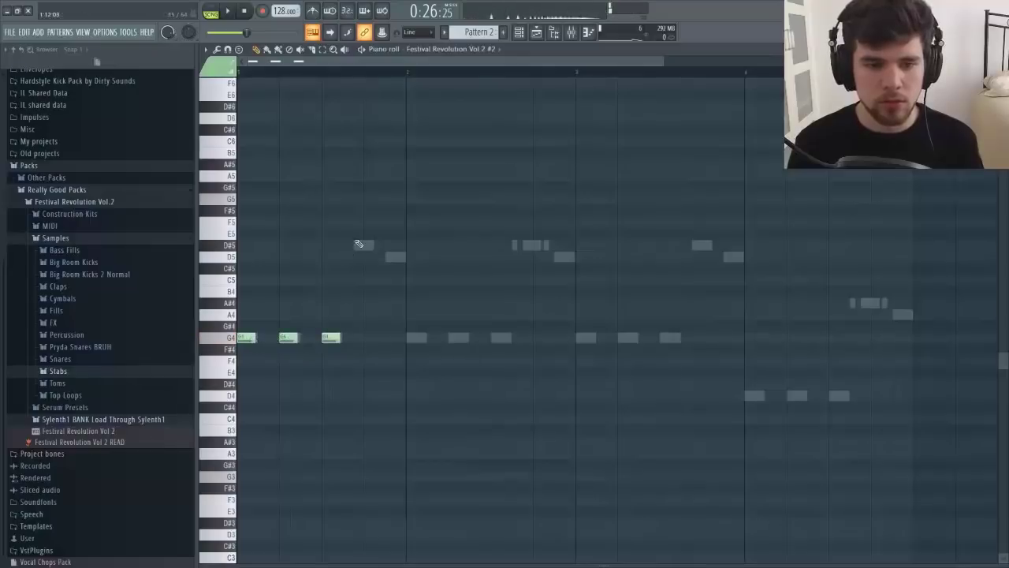
left_click(361, 234)
left_click_drag(361, 234, 362, 245)
right_click(362, 246)
right_click(331, 337)
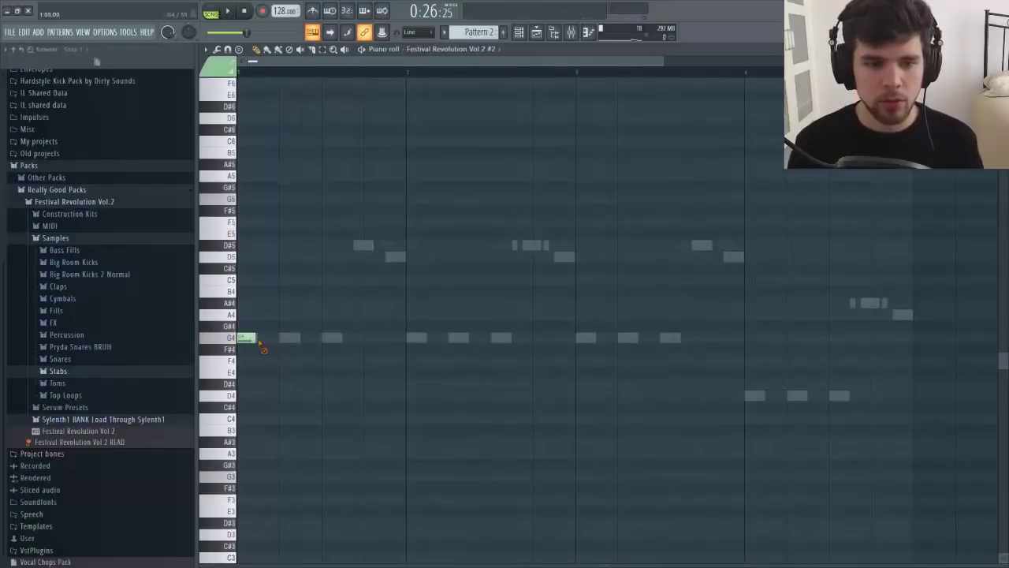
Step: Copy the stab melody's notes into the new Sylenth1 channel, placed one octave higher, and open them for editing
key("F7")
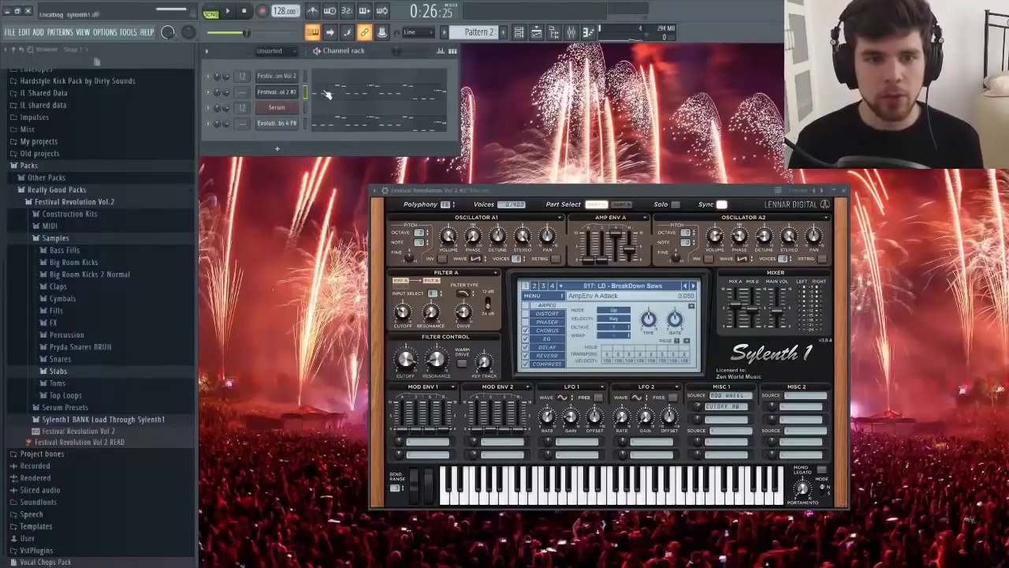
key("F7")
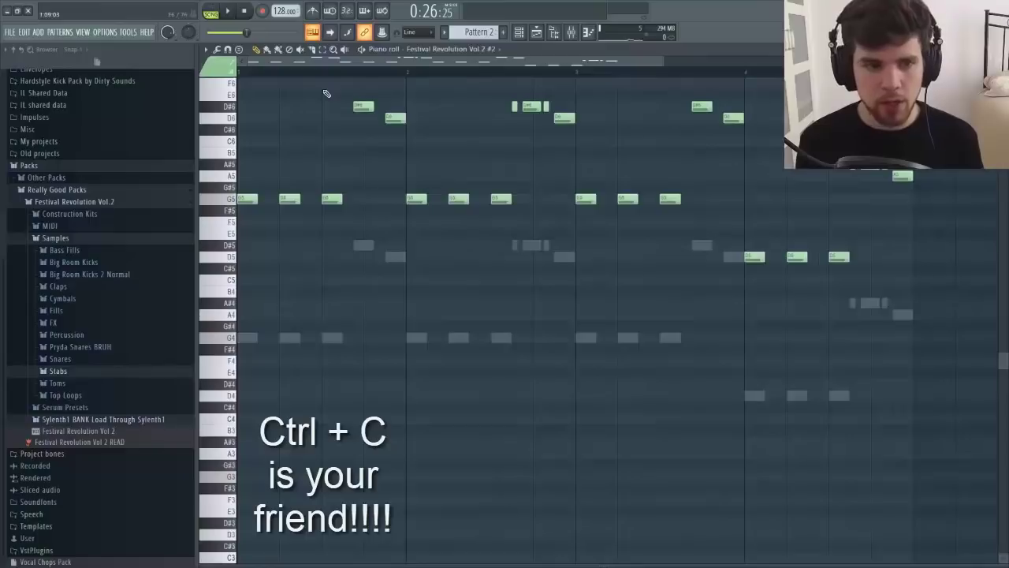
left_click(239, 337)
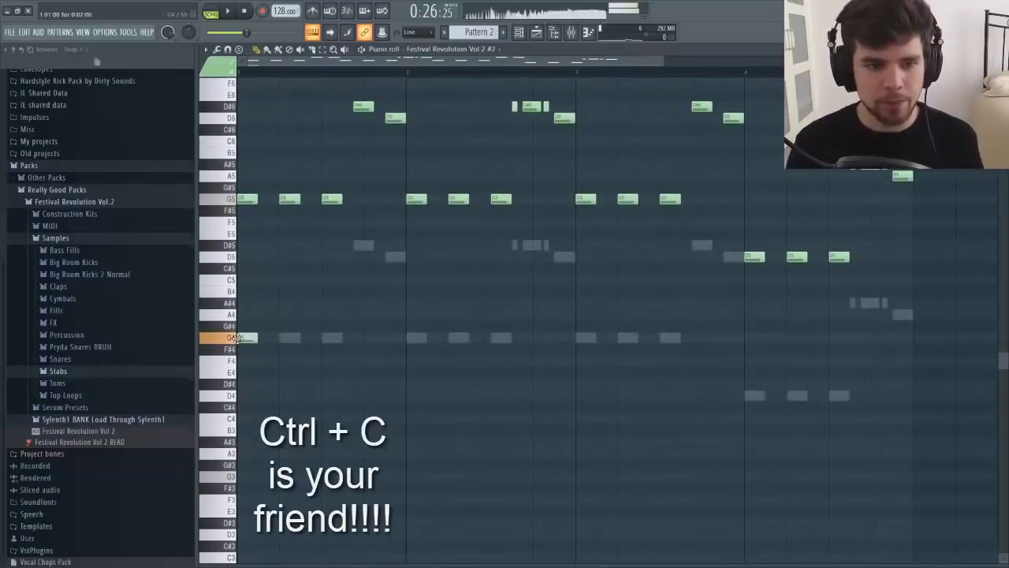
left_click(285, 337)
right_click(290, 338)
right_click(247, 338)
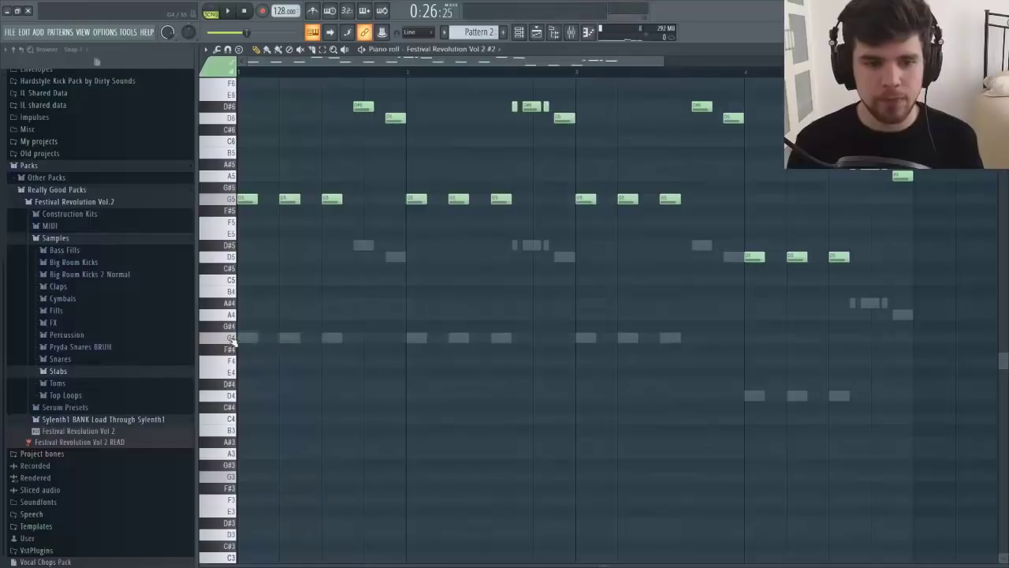
Step: Duplicate all Sylenth1 notes one octave lower and flatten the lower copies in bars 1 and 2 onto G4
scroll(528, 331, "up", 3)
key("ctrl+a")
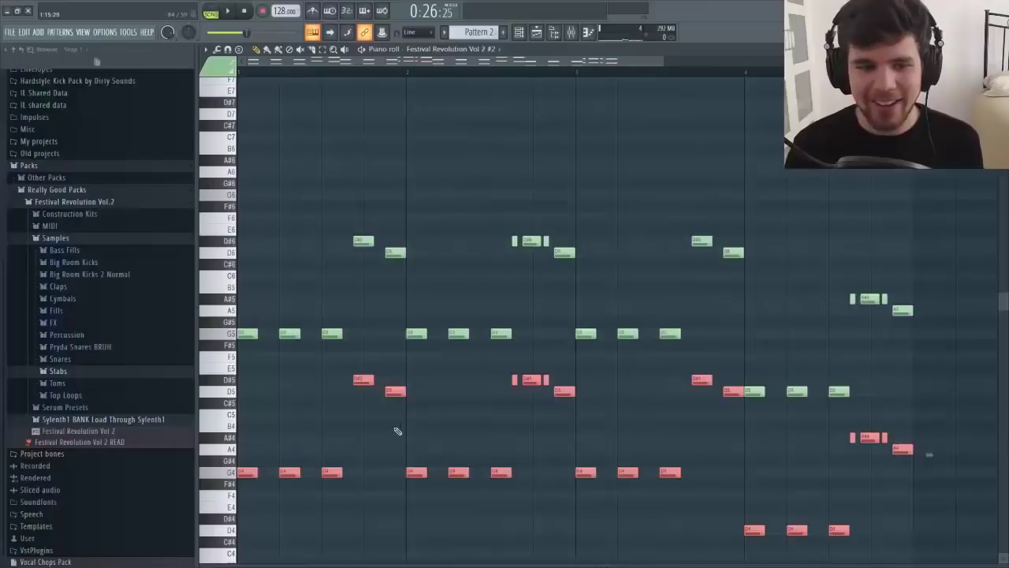
left_click_drag(364, 276, 365, 370)
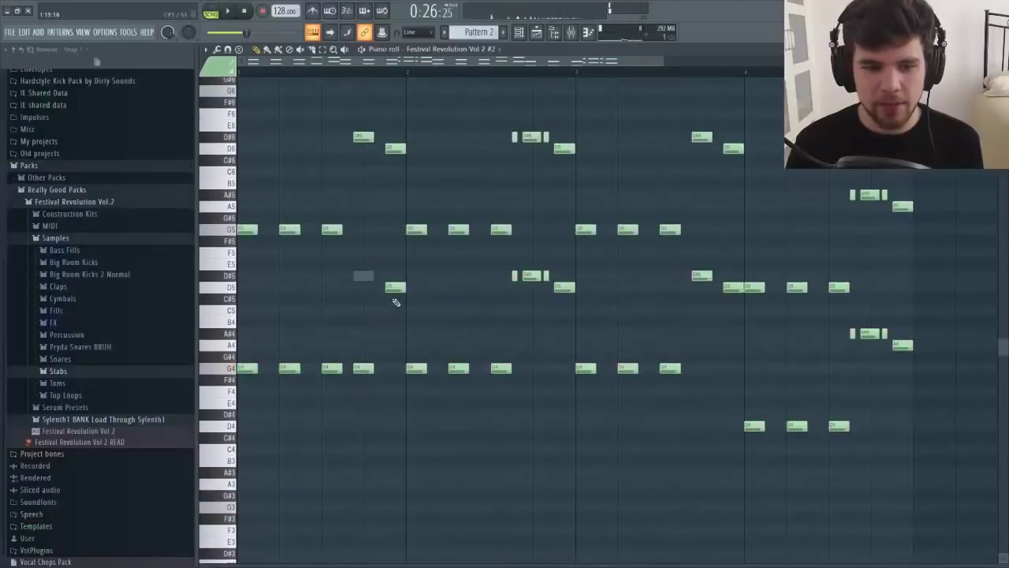
left_click_drag(395, 288, 394, 368)
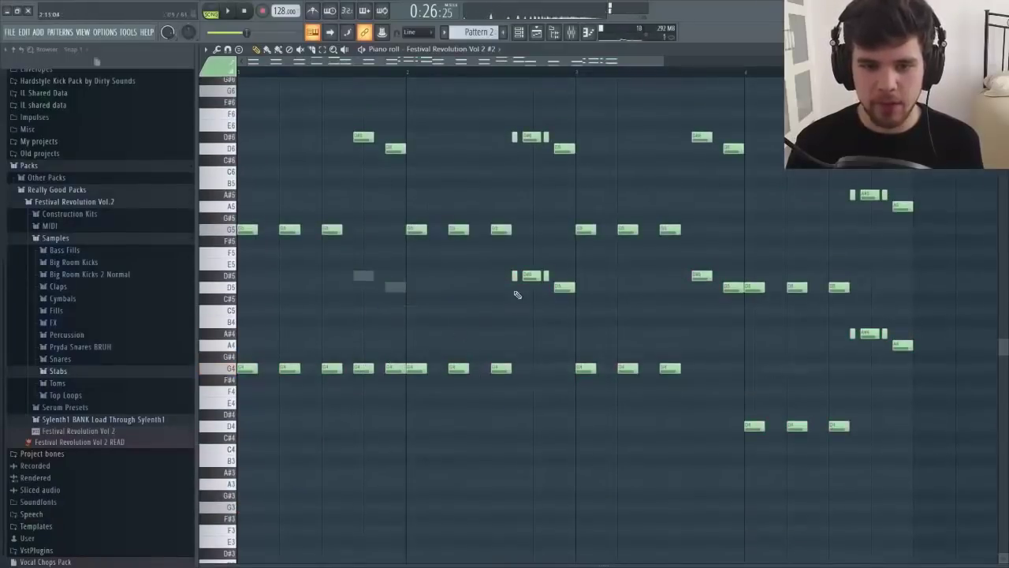
left_click_drag(561, 288, 581, 368)
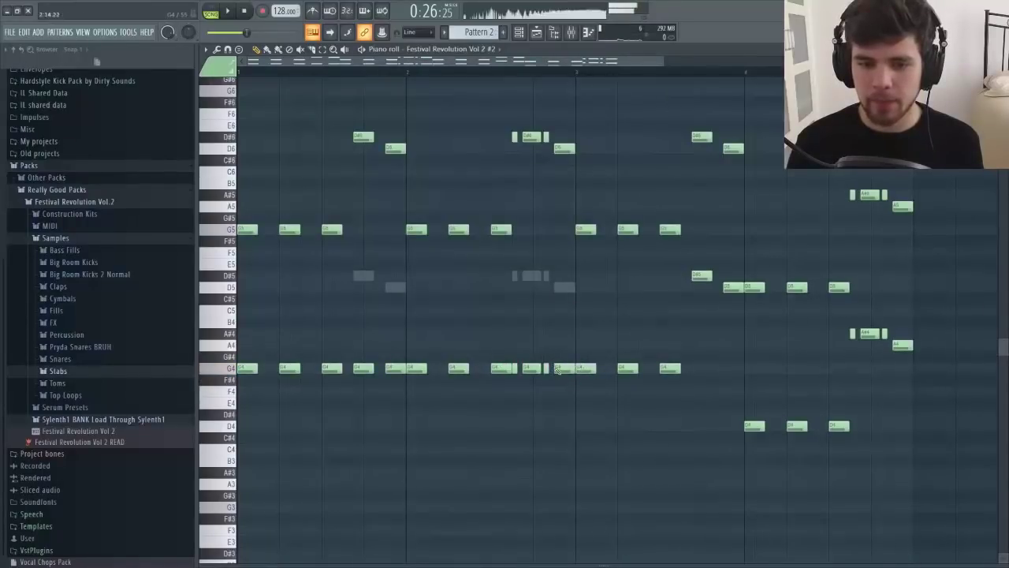
Step: Move all the lower-layer notes in bars 3 and 4 onto G4, keeping their timing
left_click(726, 288, "shift")
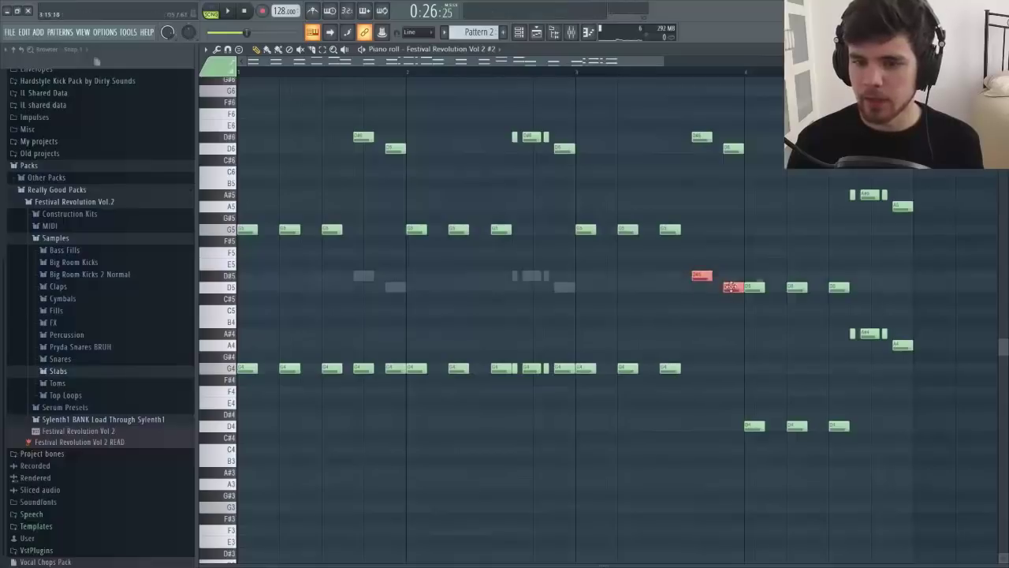
left_click_drag(727, 288, 733, 368)
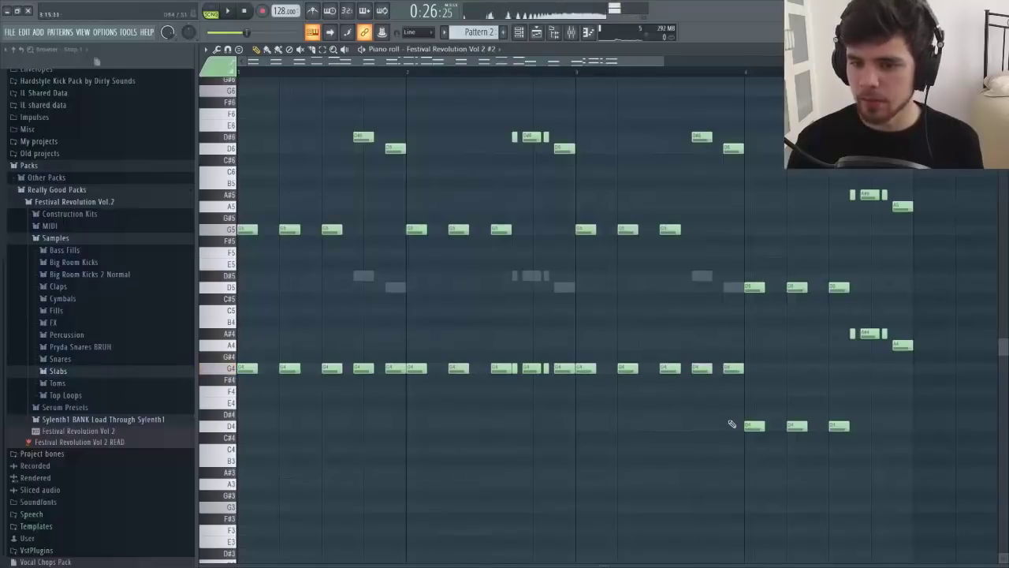
left_click_drag(730, 411, 838, 363)
left_click_drag(848, 315, 900, 368)
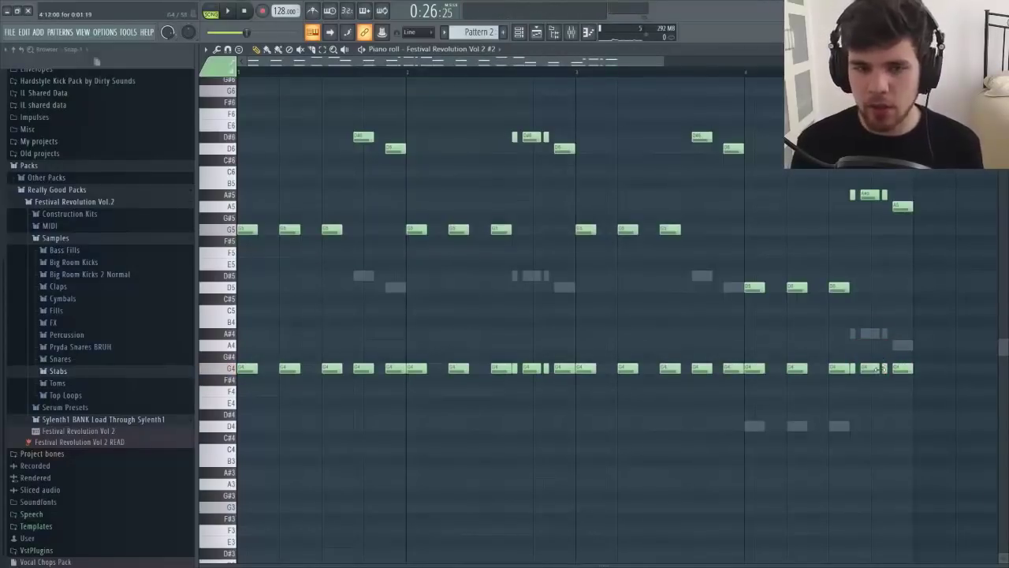
Step: Lower the G4 bass notes in bars 2 to 4 to F4 and start playback
left_click_drag(947, 333, 421, 466)
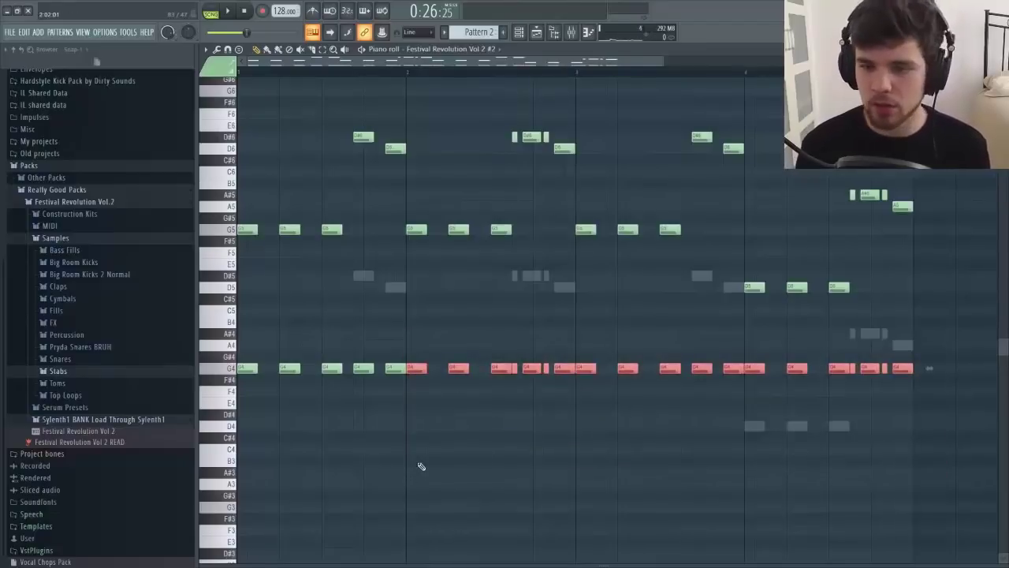
key("Down")
key("Down")
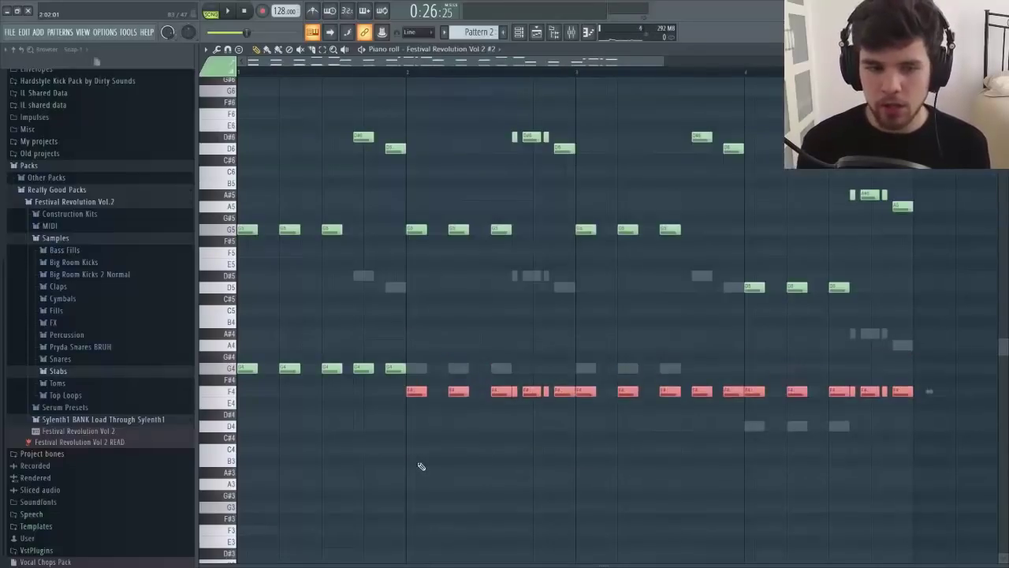
left_click(954, 398)
key("space")
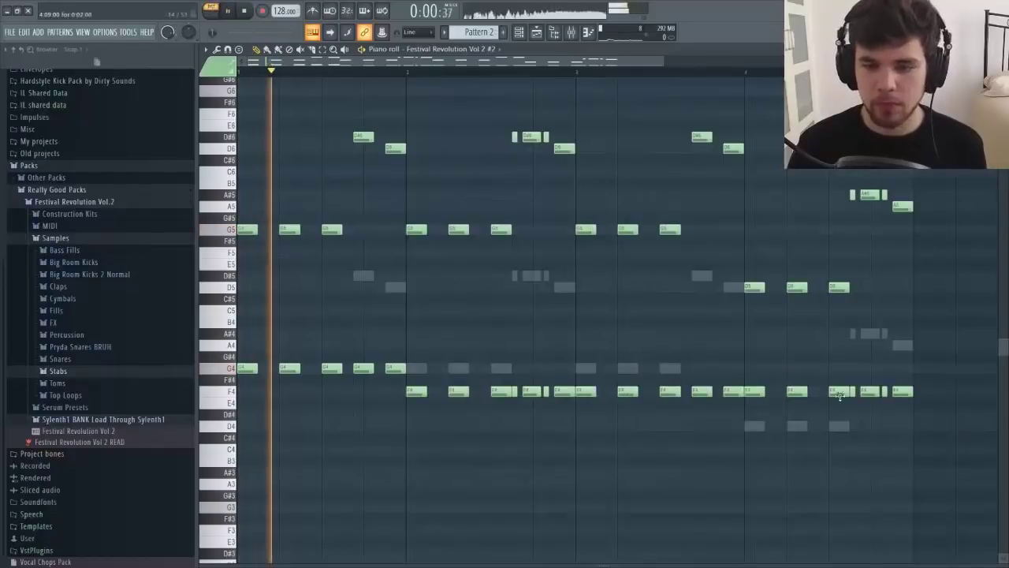
Step: Lower bar 3's bass notes to D#4 and bar 4's to D4, checking the progression by ear
left_click_drag(935, 365, 581, 456)
key("Down")
key("Down")
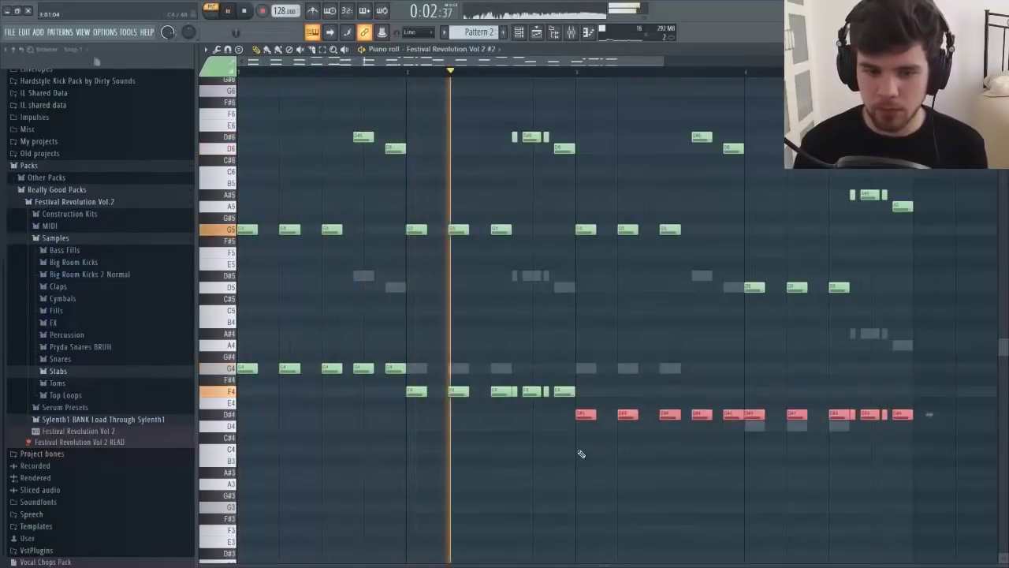
left_click_drag(949, 388, 753, 442)
key("space")
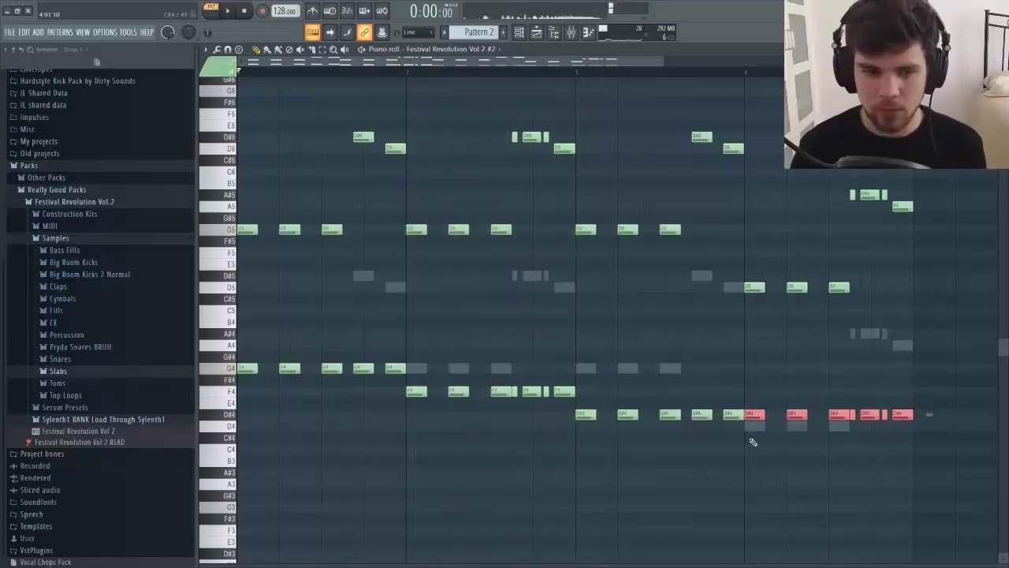
key("Down")
key("space")
left_click(713, 368)
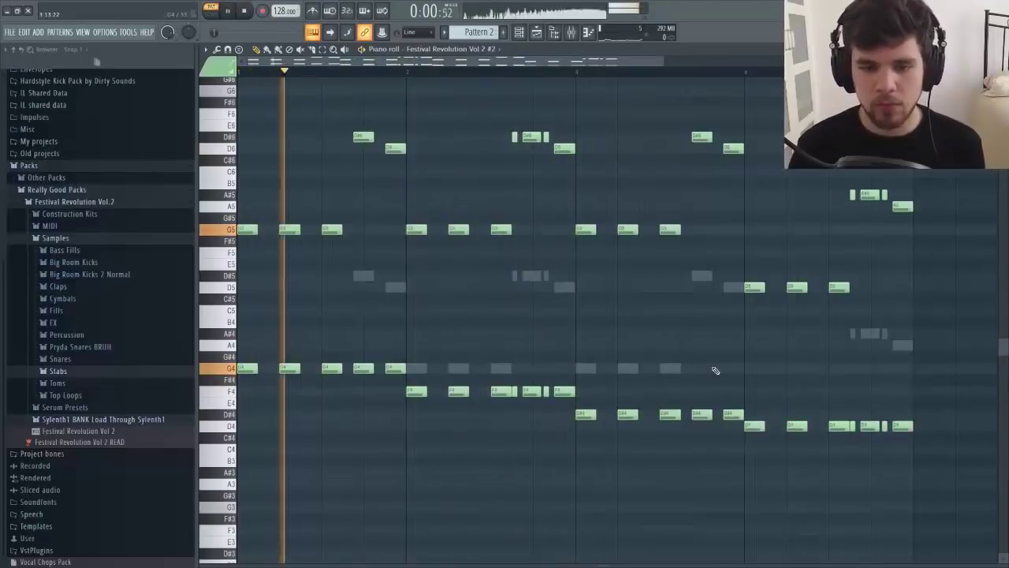
key("space")
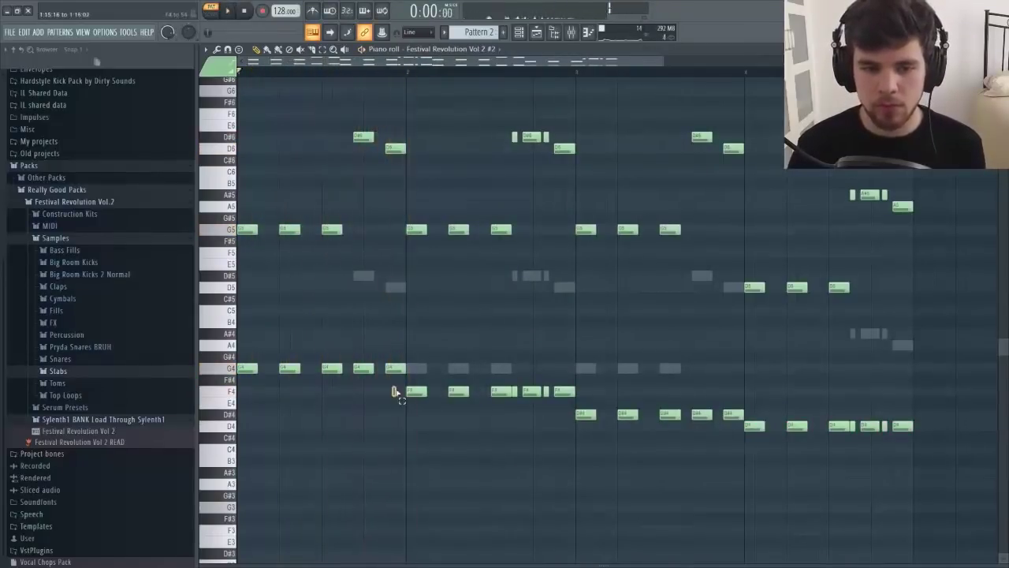
Step: Move bar 2's bass notes to G4 and bar 3's bass notes to D4
left_click_drag(394, 392, 564, 368)
left_click_drag(575, 430, 748, 416)
key("Down")
Step: Raise bar 4's bass notes to F4 and play the progression through
left_click_drag(918, 410, 757, 436)
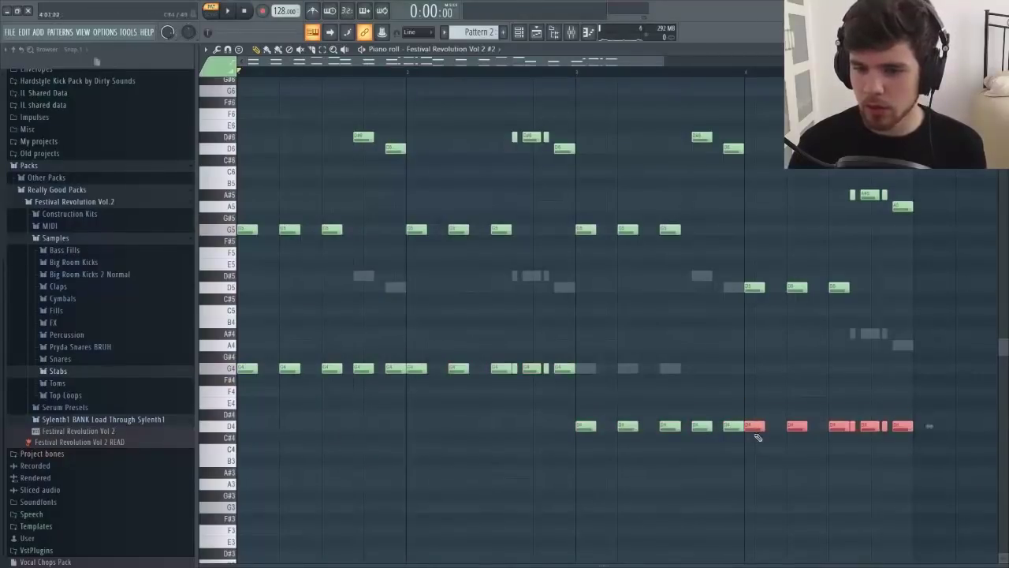
key("Up")
key("Up")
key("Up")
key("space")
left_click(754, 344)
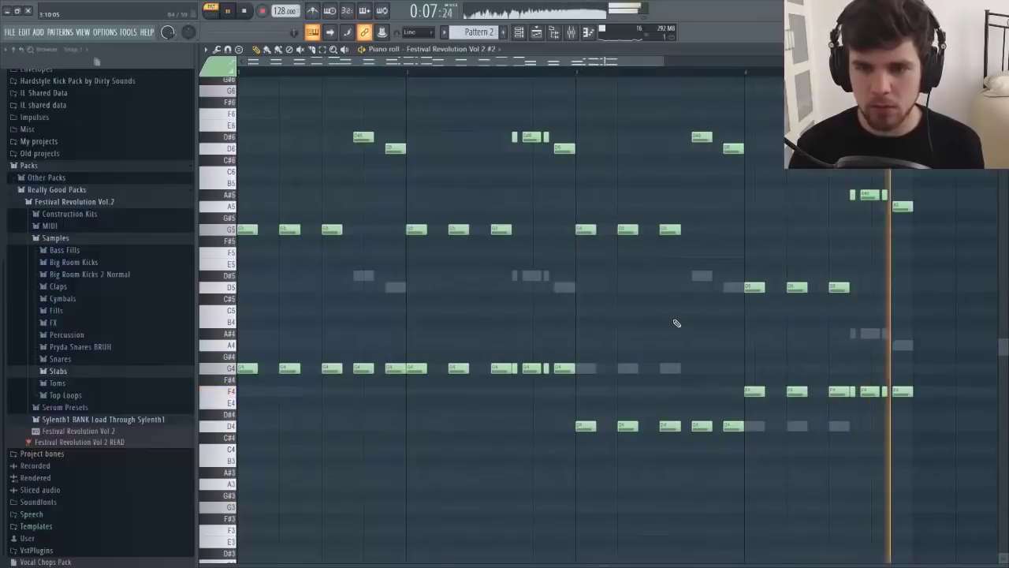
key("space")
Step: Lower the bass notes in bar 3 to C4 and in bar 4 to D#4, and play the pattern
left_click_drag(583, 410, 733, 448)
left_click_drag(741, 380, 929, 399, "ctrl")
key("shift+Down")
key("shift+Down")
left_click(905, 400)
scroll(896, 368, "up", 1)
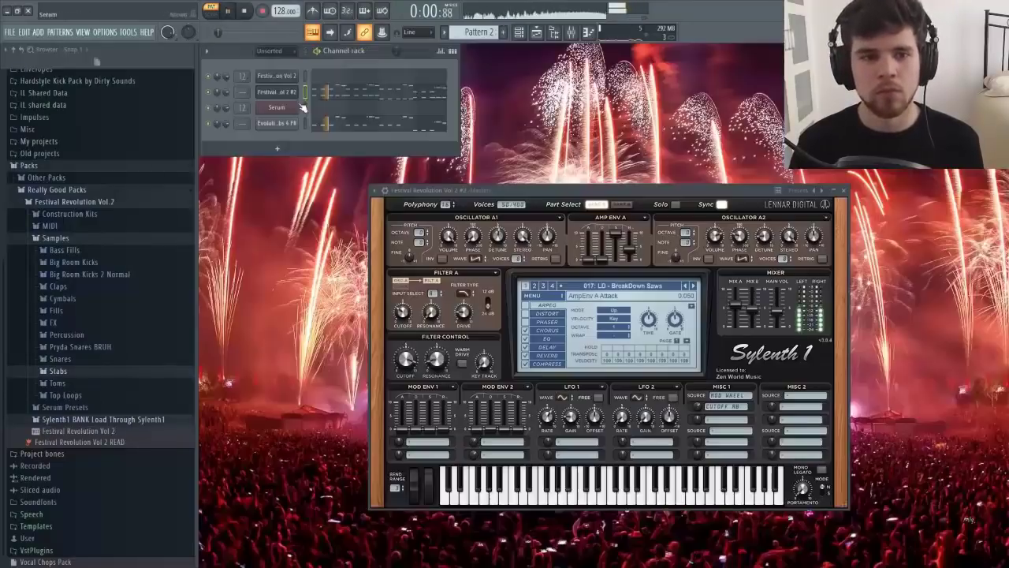
key("space")
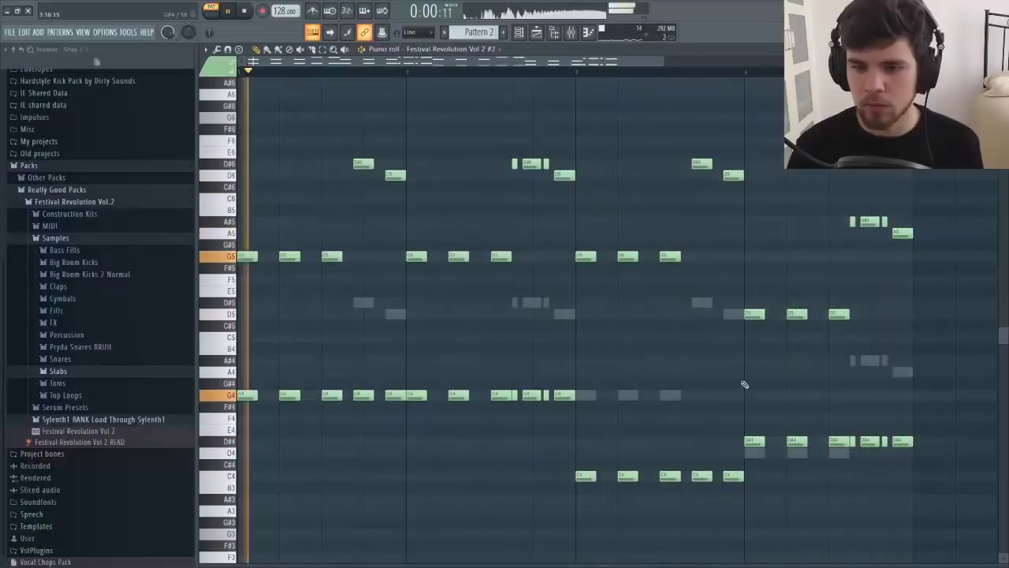
Step: Duplicate the bass notes seven semitones higher, adding D5 in bars 1-2, G4 in bar 3 and A#4 in bar 4, and play the pattern
key("space")
left_click_drag(935, 344, 1, 554)
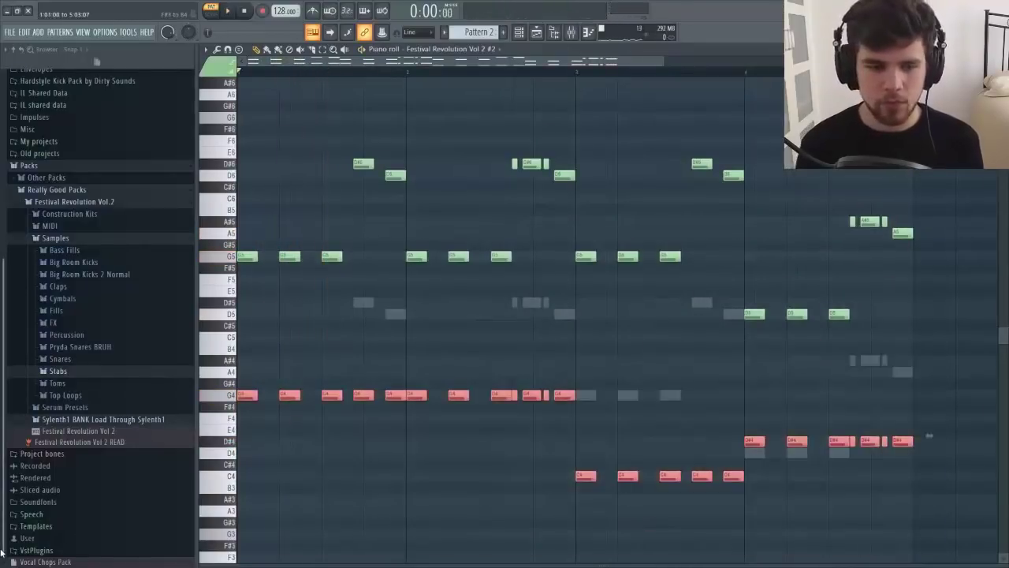
key("Up")
key("Up")
key("Up")
key("Up")
key("Up")
key("Up")
key("Up")
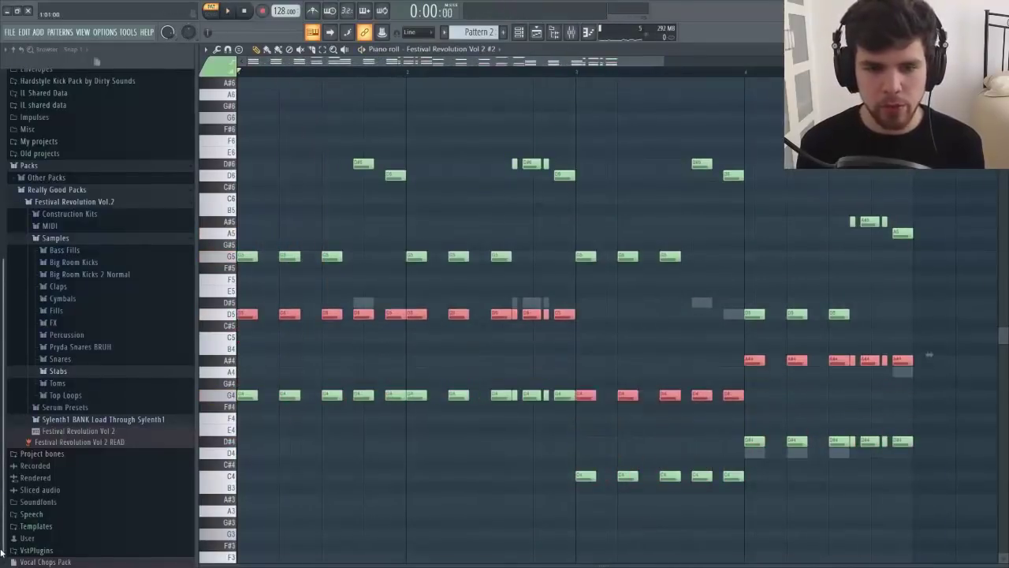
key("space")
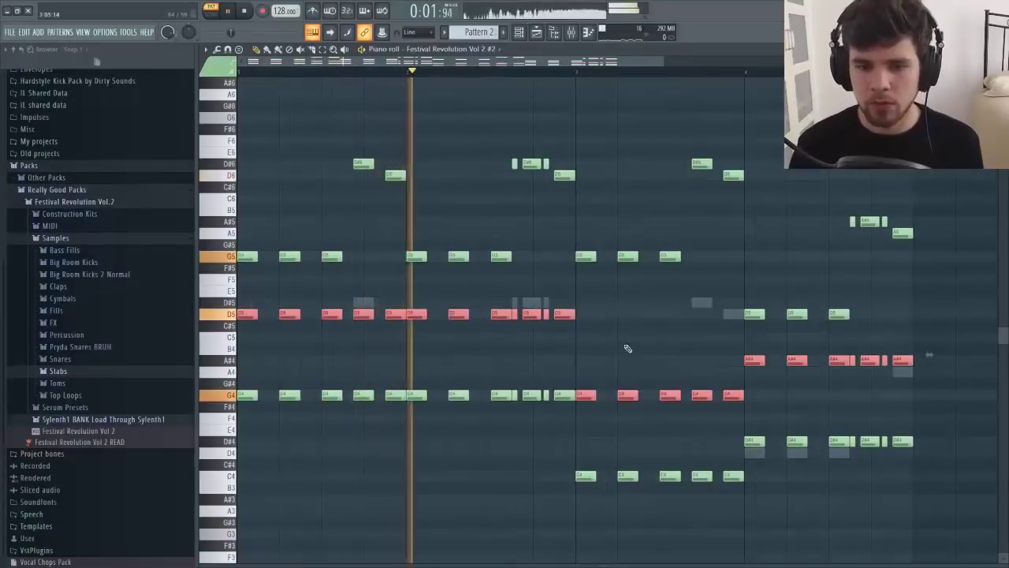
left_click(668, 344)
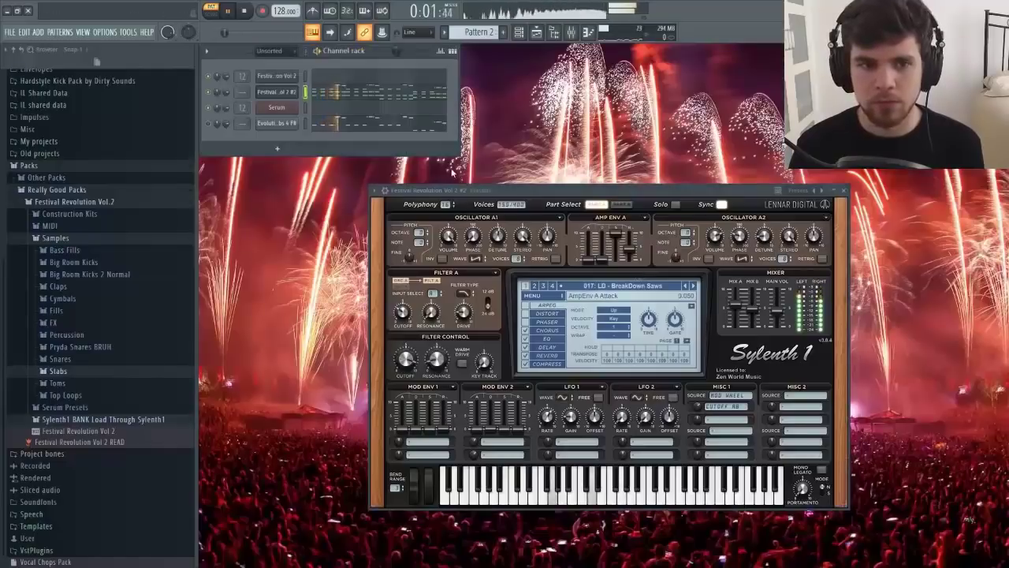
Step: Set the Sylenth1 lead's filter control cutoff to about 4 while the pattern plays
key("space")
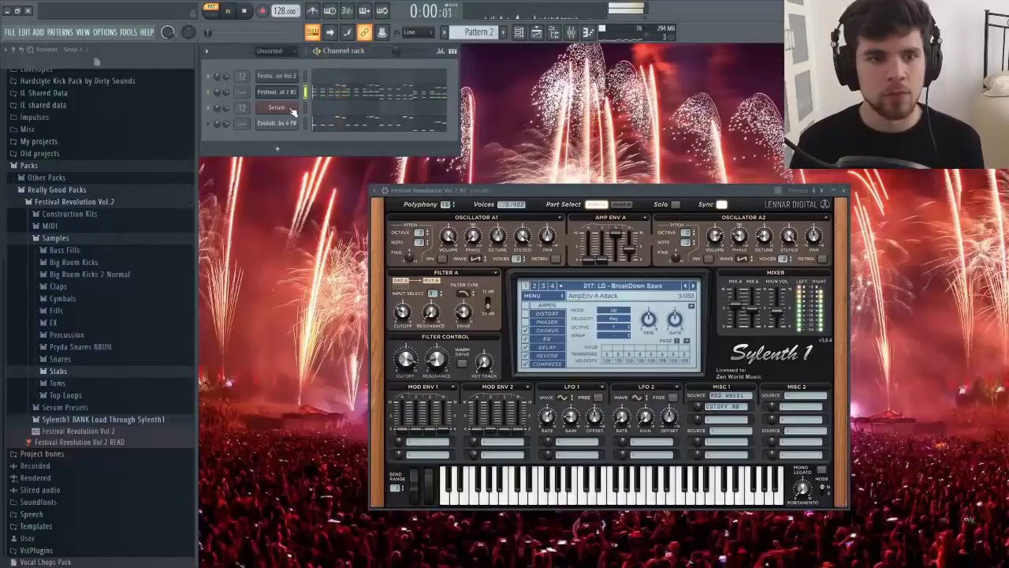
key("space")
key("space")
left_click_drag(404, 362, 419, 454)
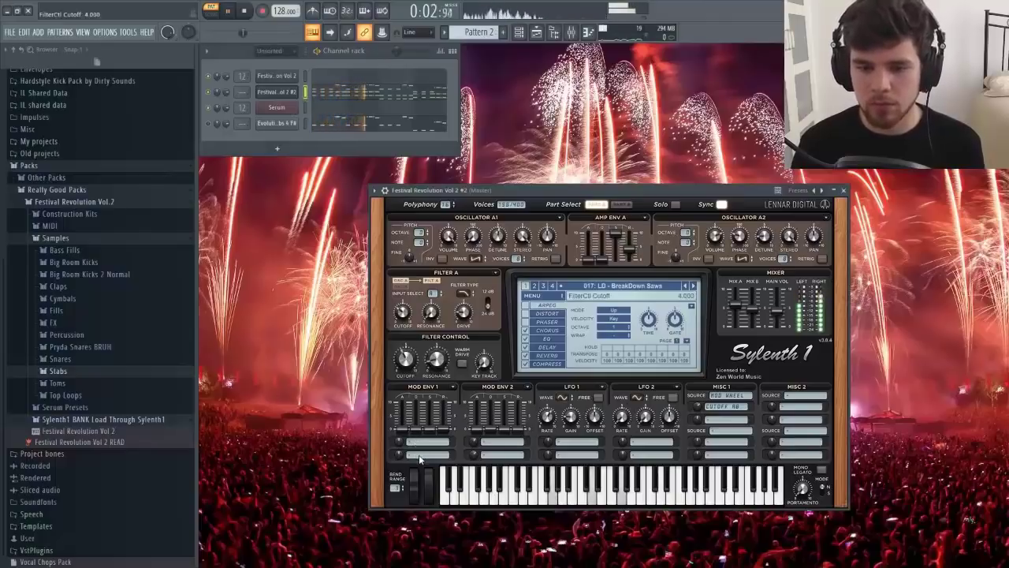
key("Escape")
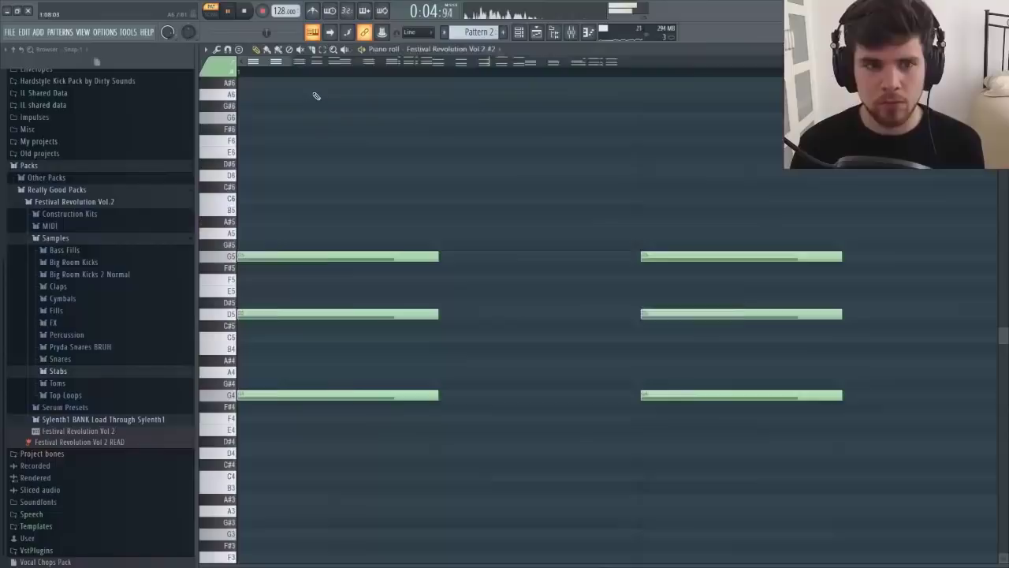
Step: Transpose all the Sylenth1 chord notes up one octave and stop playback
left_click(316, 92)
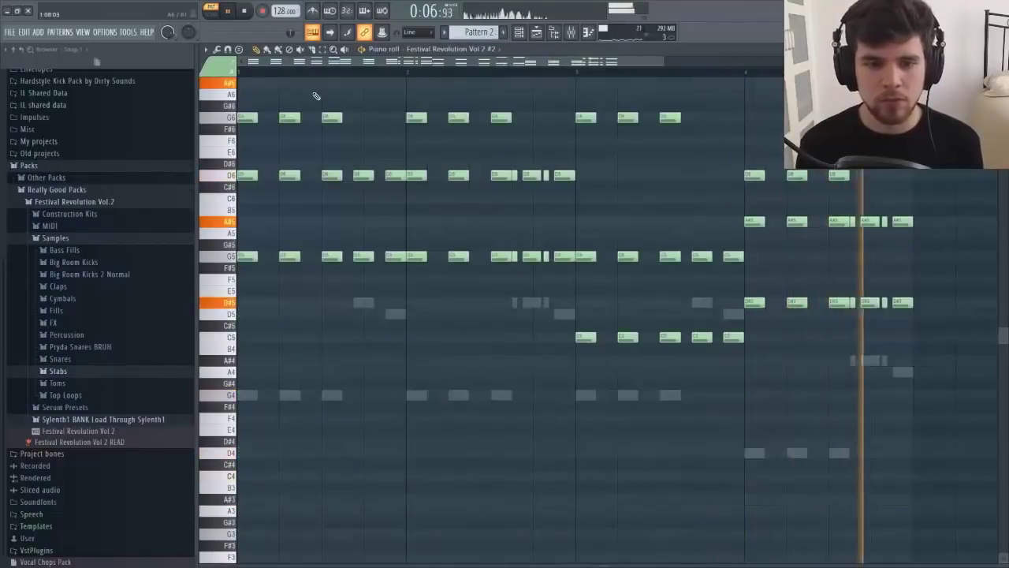
key("space")
key("F7")
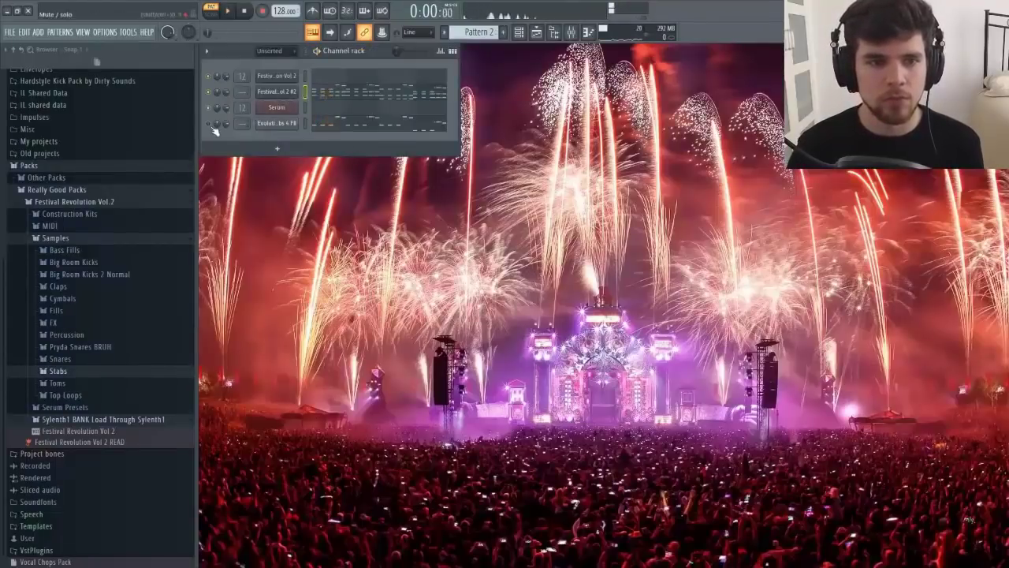
Step: Set the Stabs 4 F# sample start to about 2 % in its precomputed effects during playback
left_click(267, 125)
key("space")
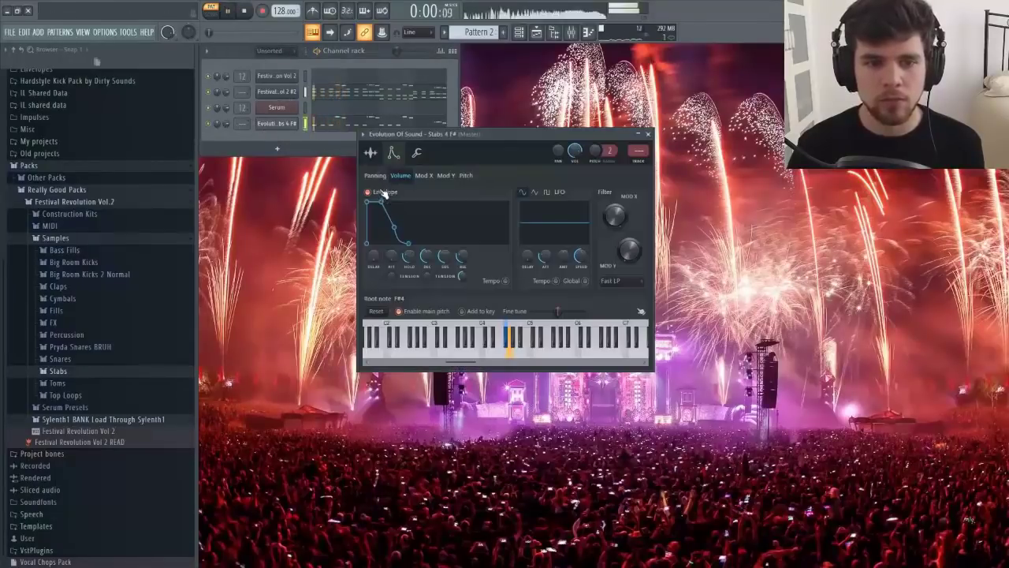
left_click(370, 152)
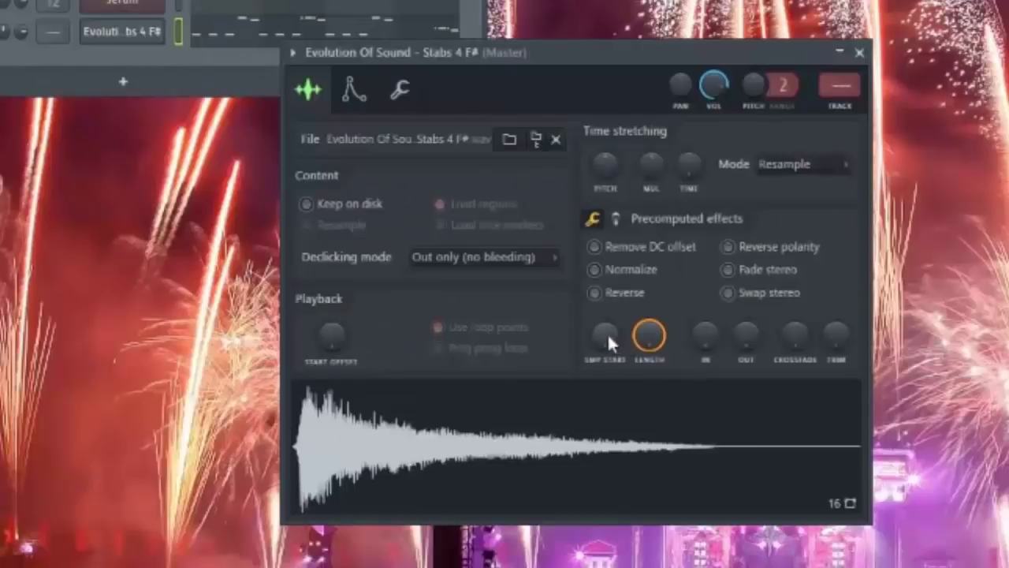
left_click_drag(614, 340, 613, 322)
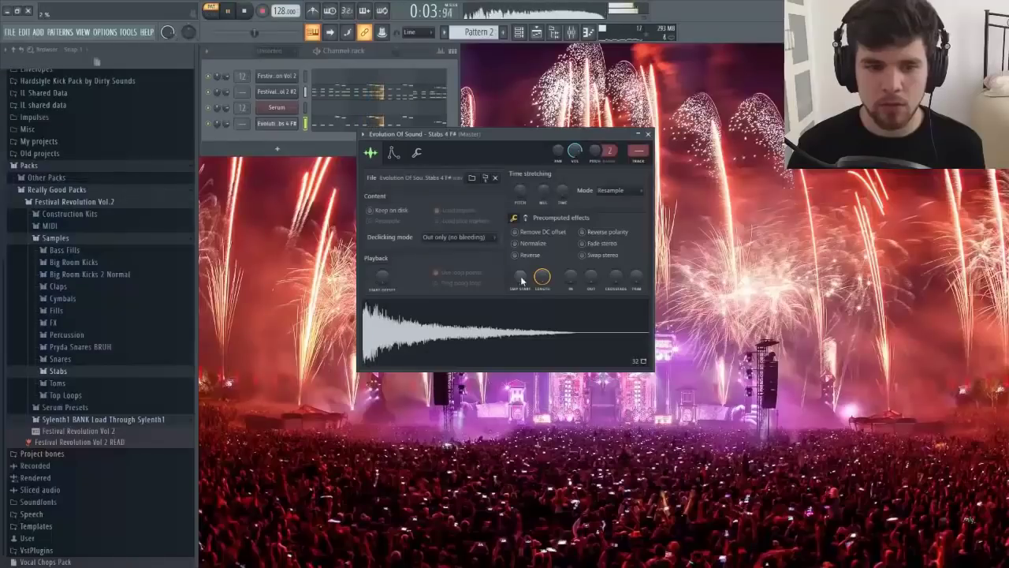
key("Escape")
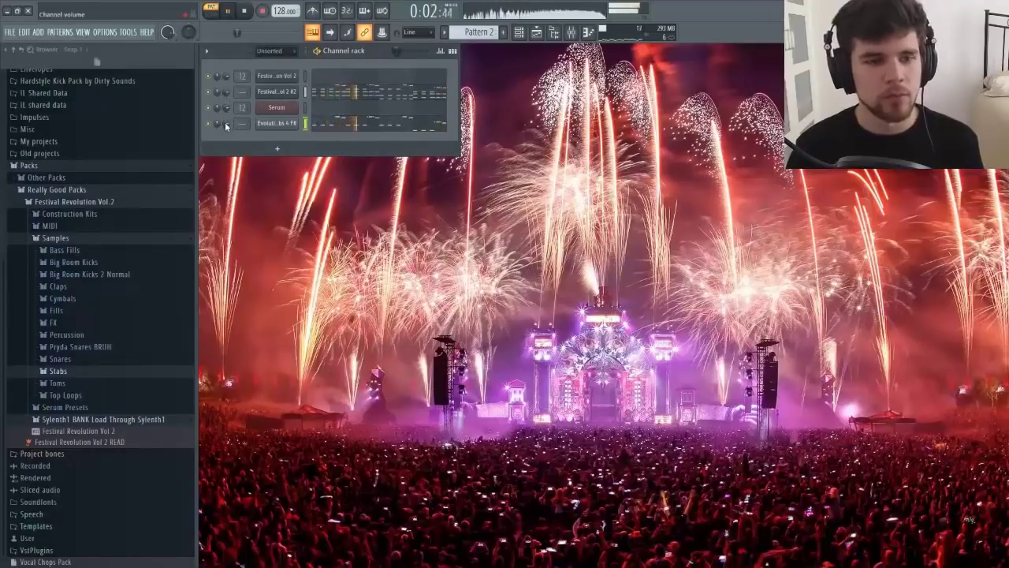
Step: Show the playlist and select the time range covering the Pattern 2 clips from bar 21 on
left_click(268, 93)
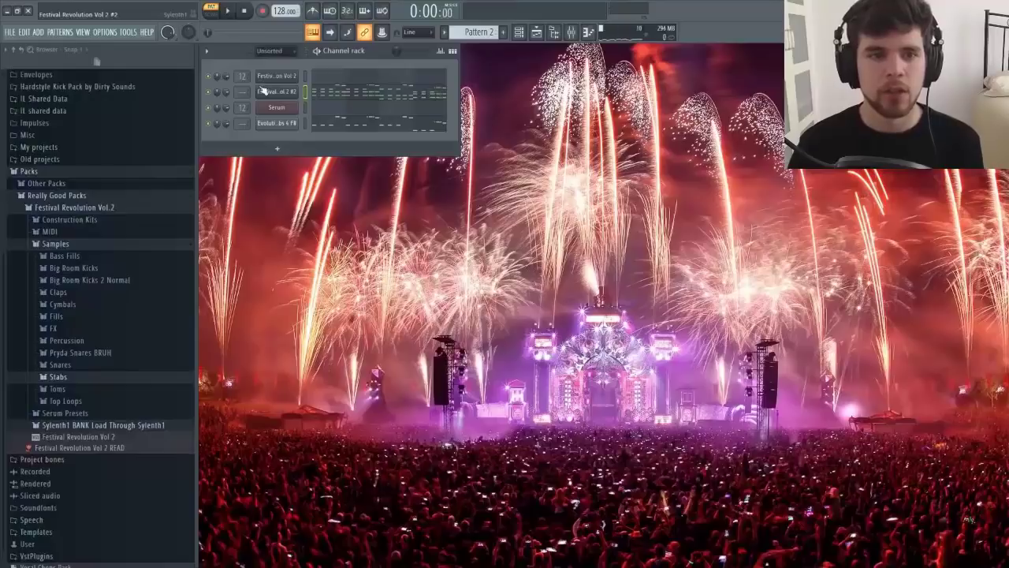
left_click(263, 91)
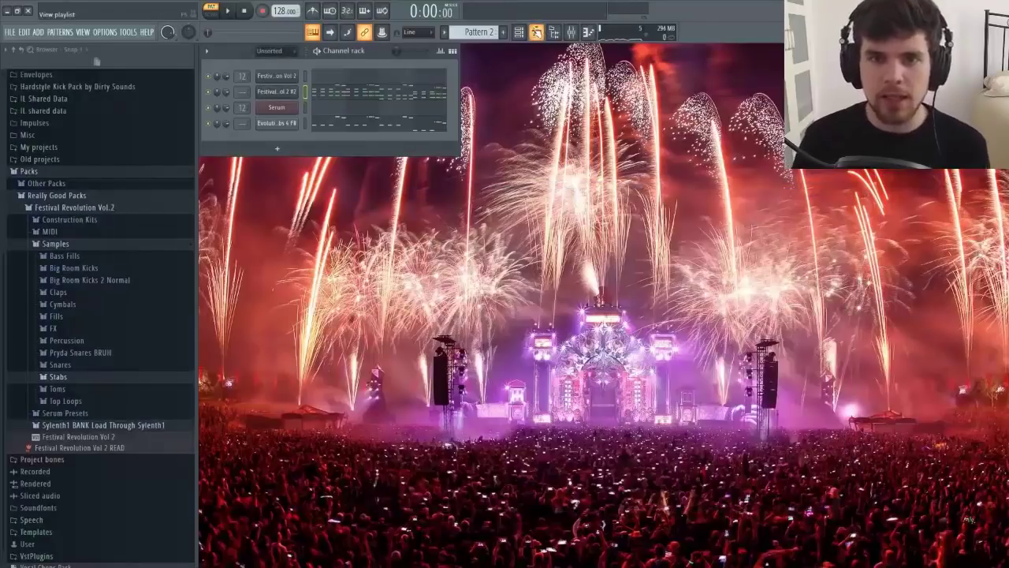
left_click(519, 31)
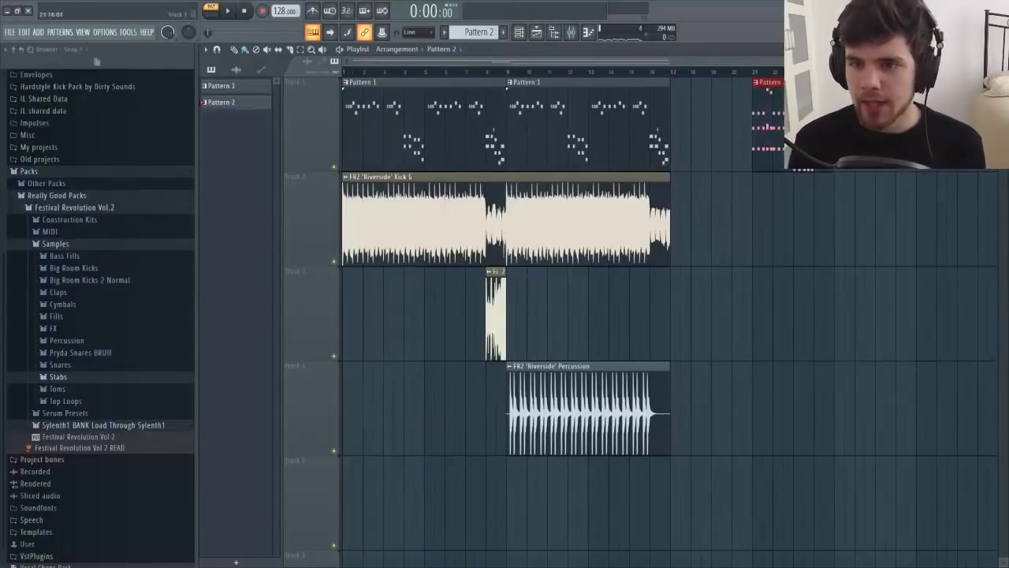
scroll(860, 265, "down", 3)
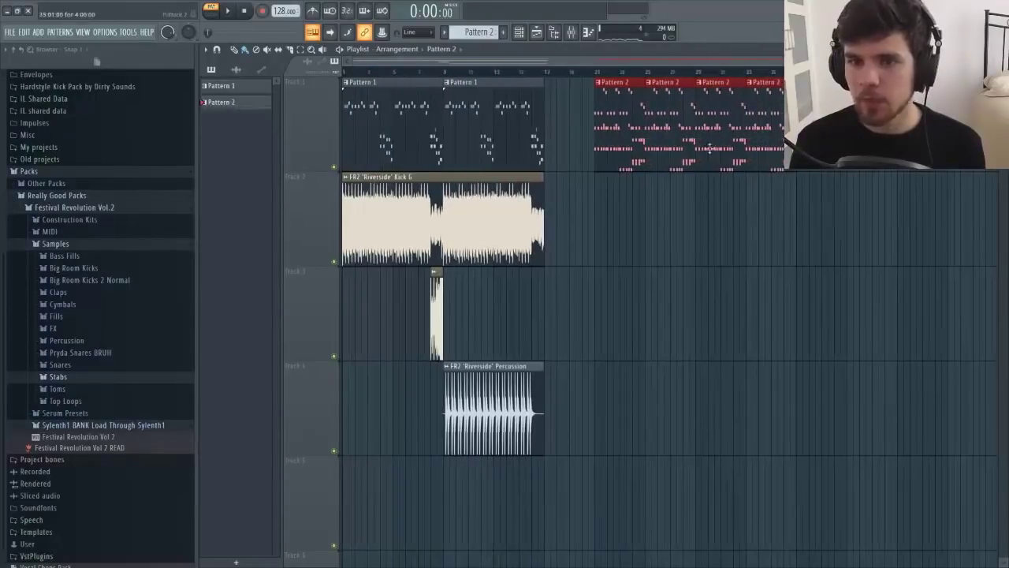
left_click_drag(597, 75, 796, 315)
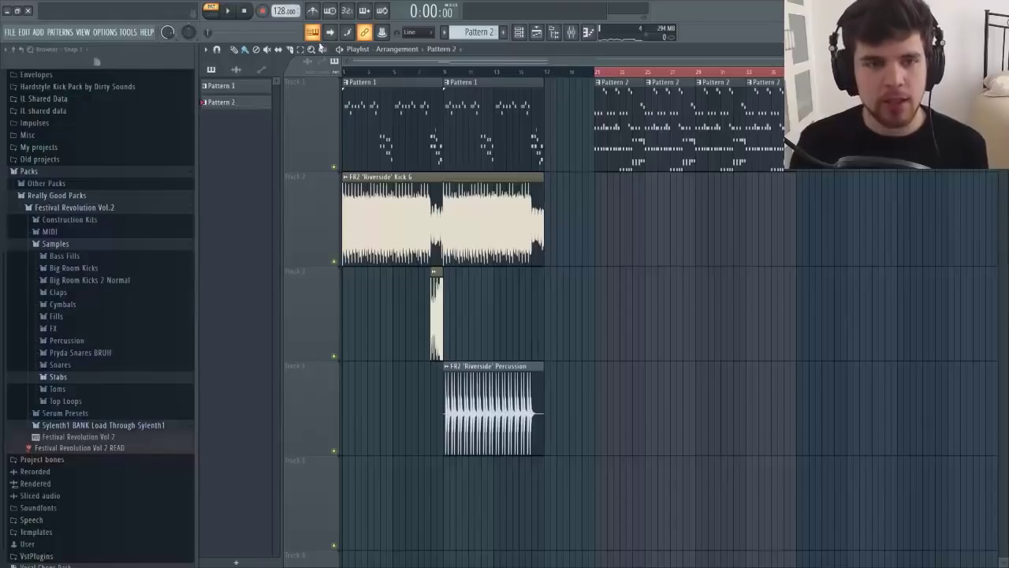
Step: Set the tempo to 100 BPM and play the selected Pattern 2 section in song mode
left_click_drag(273, 10, 274, 65)
key("l")
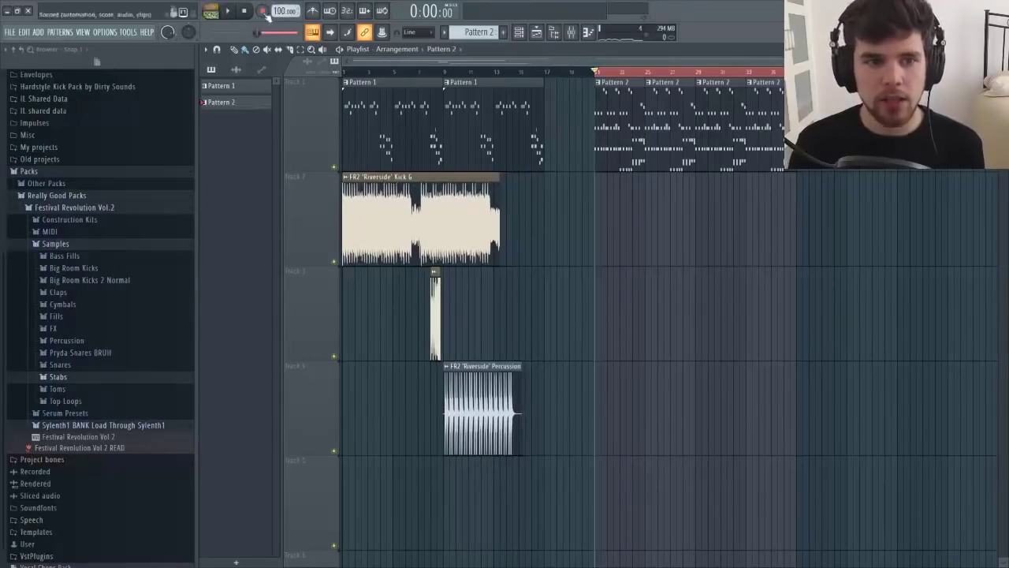
key("space")
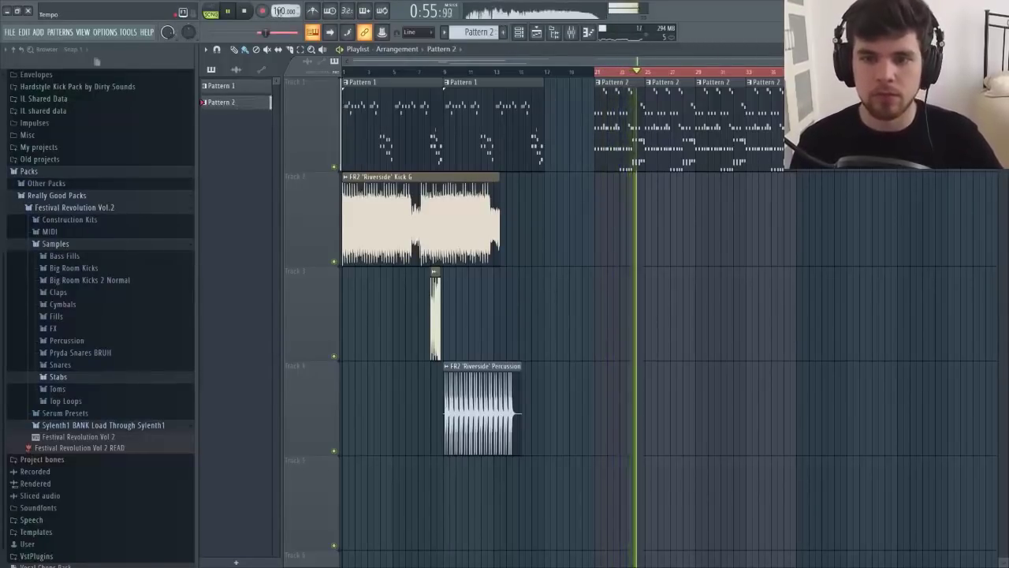
Step: Raise the tempo gradually through 110 to 128 BPM during playback, then stop the song
scroll(284, 10, "up", 7)
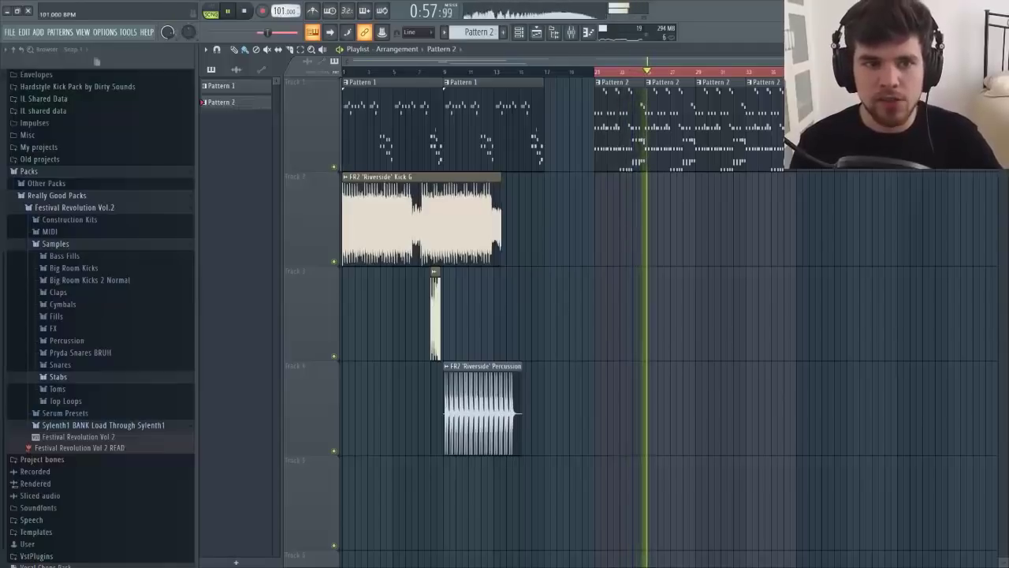
scroll(284, 10, "up", 7)
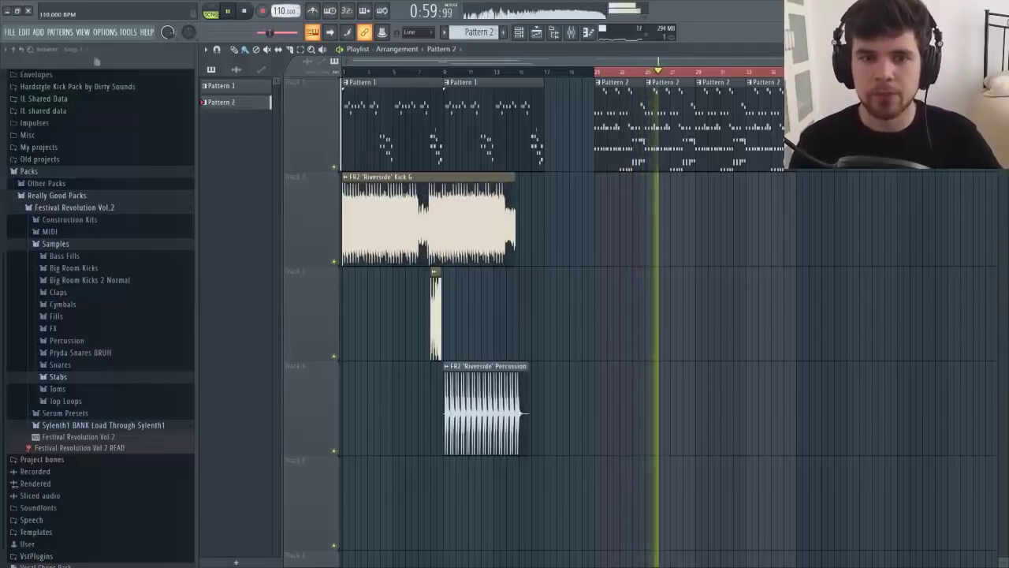
left_click_drag(284, 11, 284, 1)
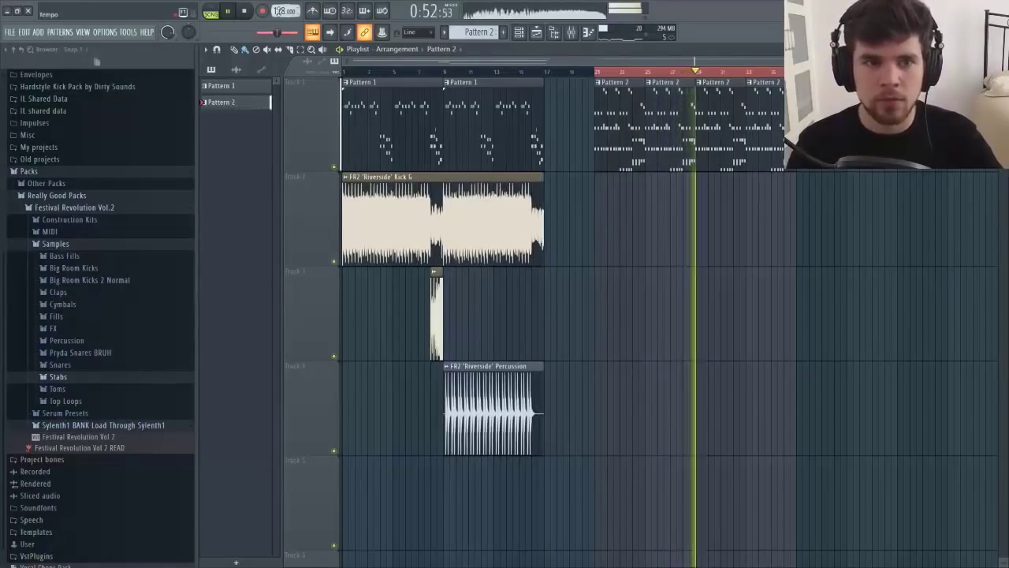
key("space")
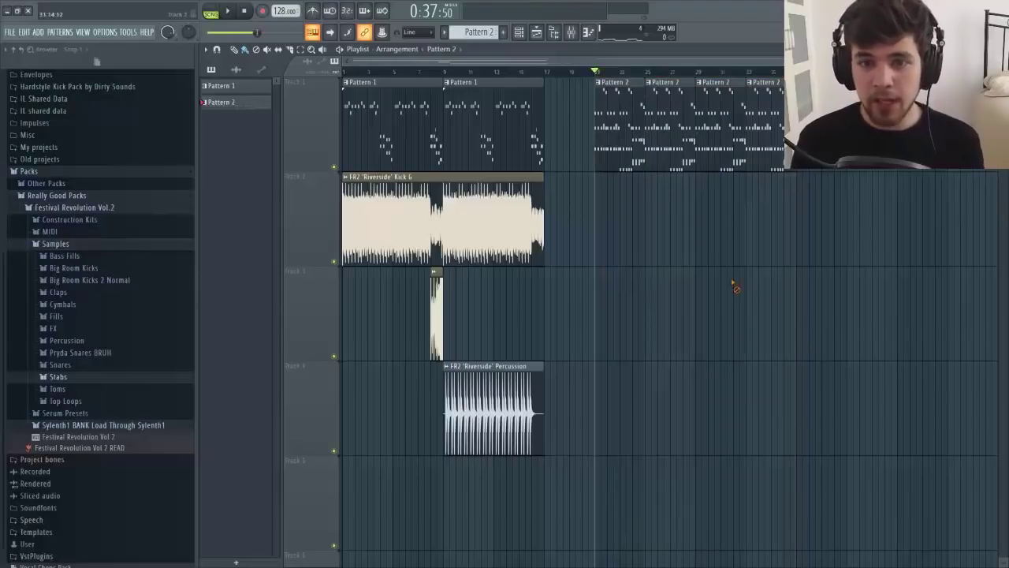
Step: Play the arrangement from the beginning through the drop, then move the playhead to bar 21
left_click(243, 11)
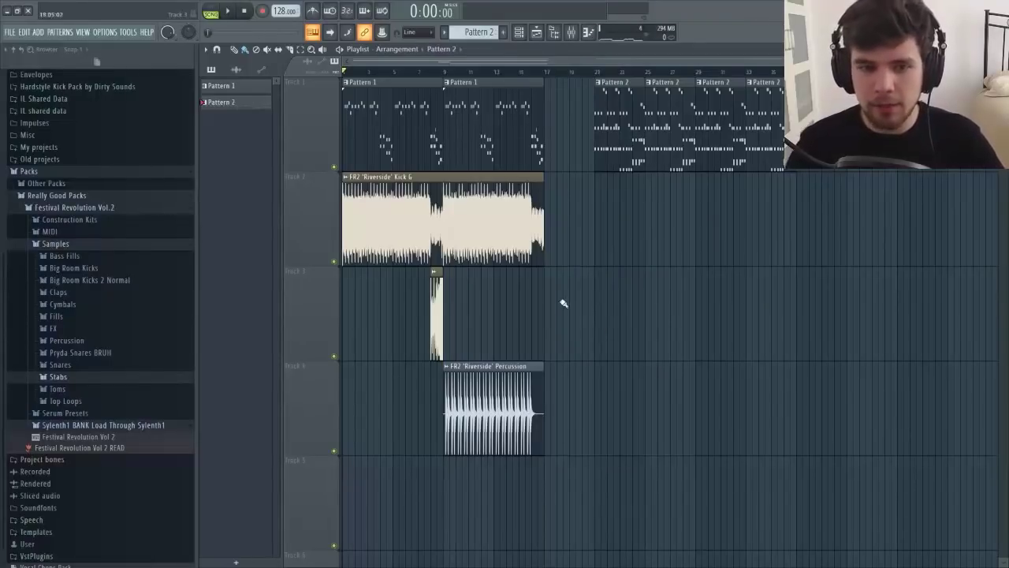
key("space")
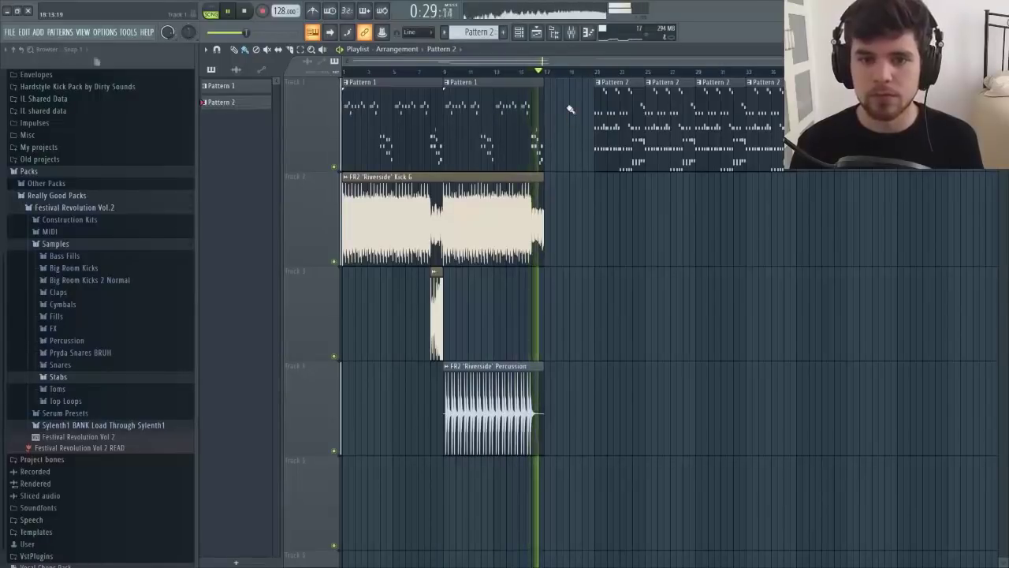
key("space")
left_click(595, 71)
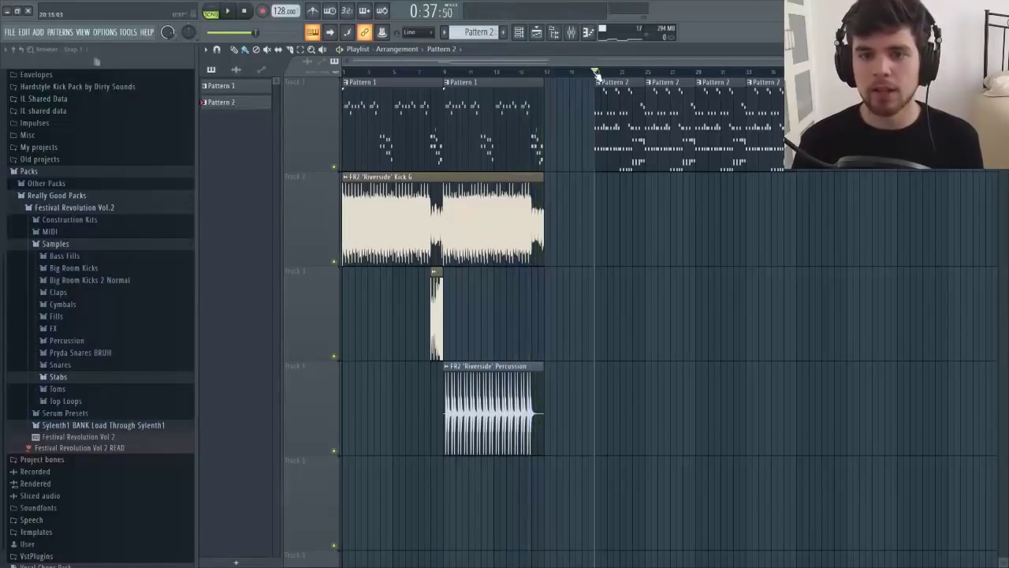
Step: Raise the Sylenth1 lead's filter control cutoff to 10 while the Pattern 2 section plays, then stop
key("F5")
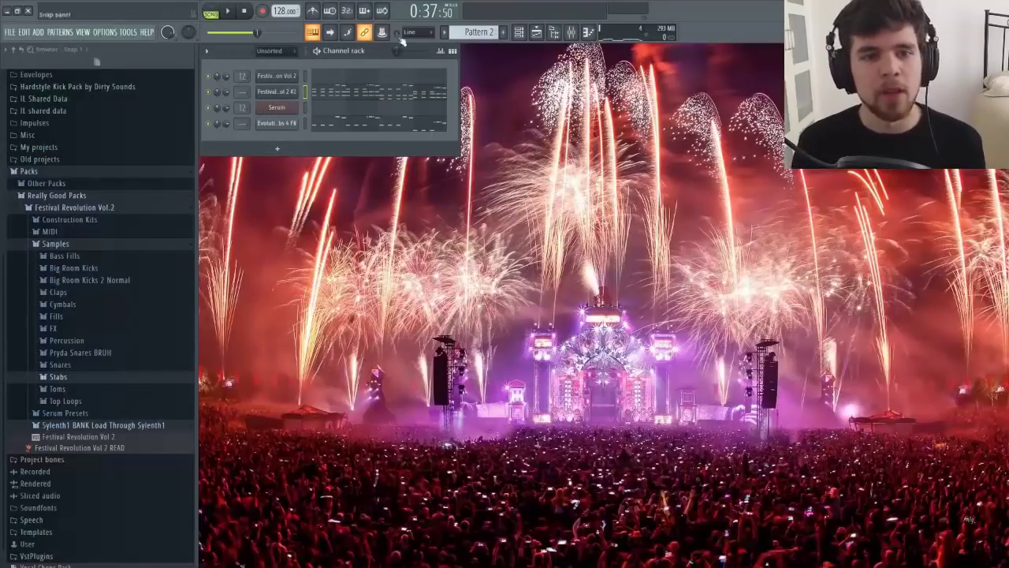
left_click(537, 33)
left_click(536, 33)
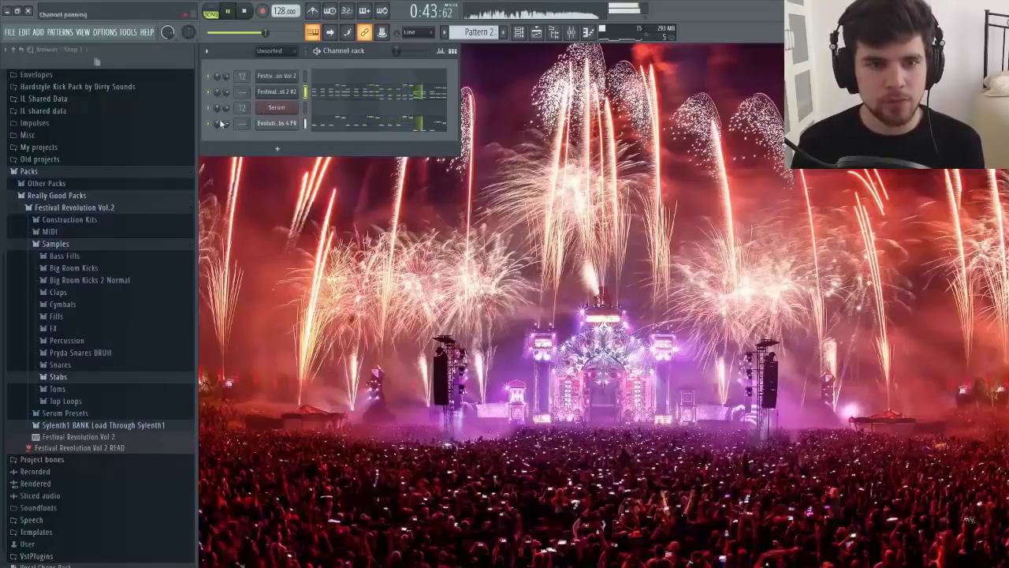
left_click(276, 91)
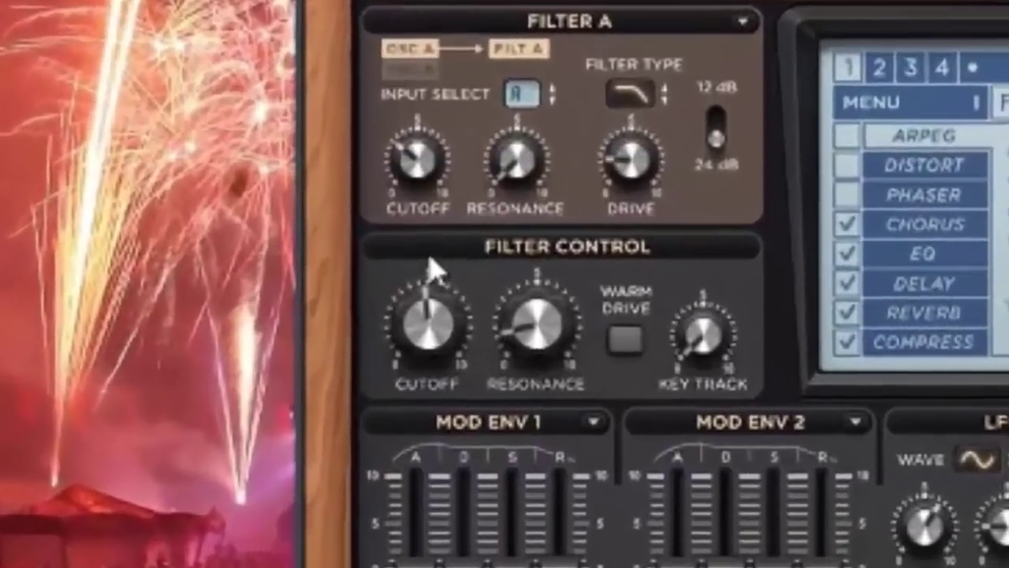
left_click_drag(425, 290, 429, 66)
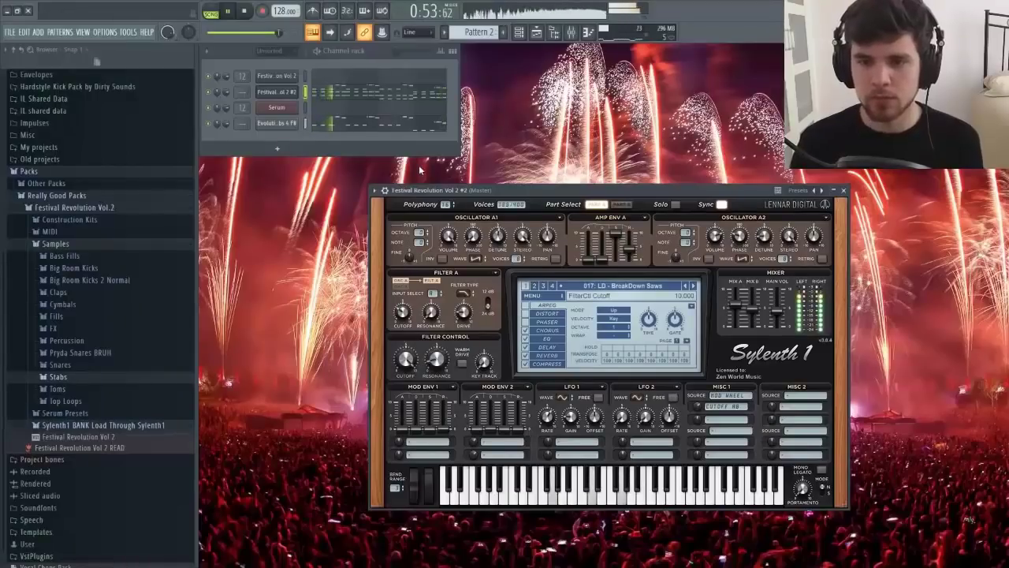
left_click(276, 92)
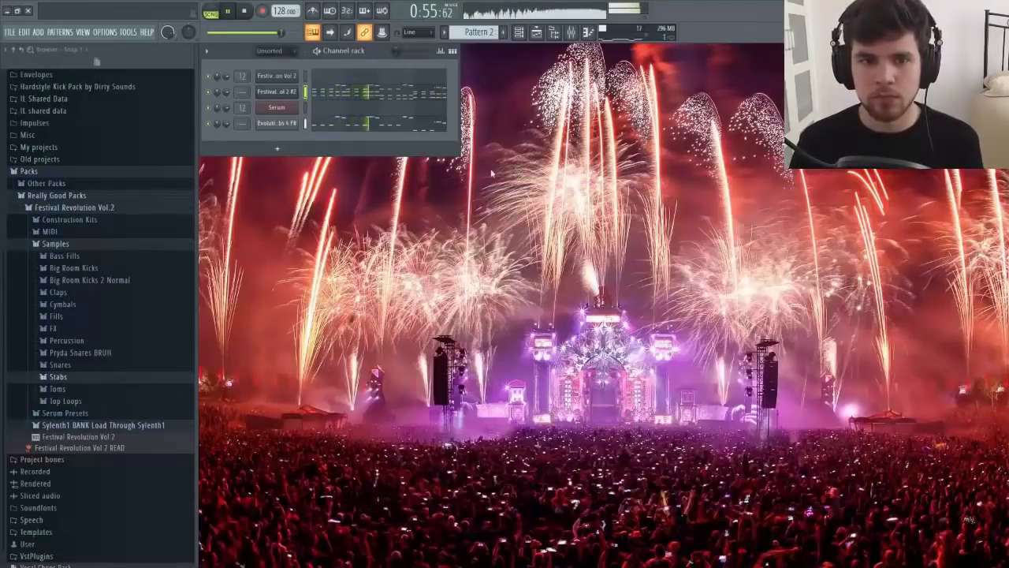
left_click(246, 13)
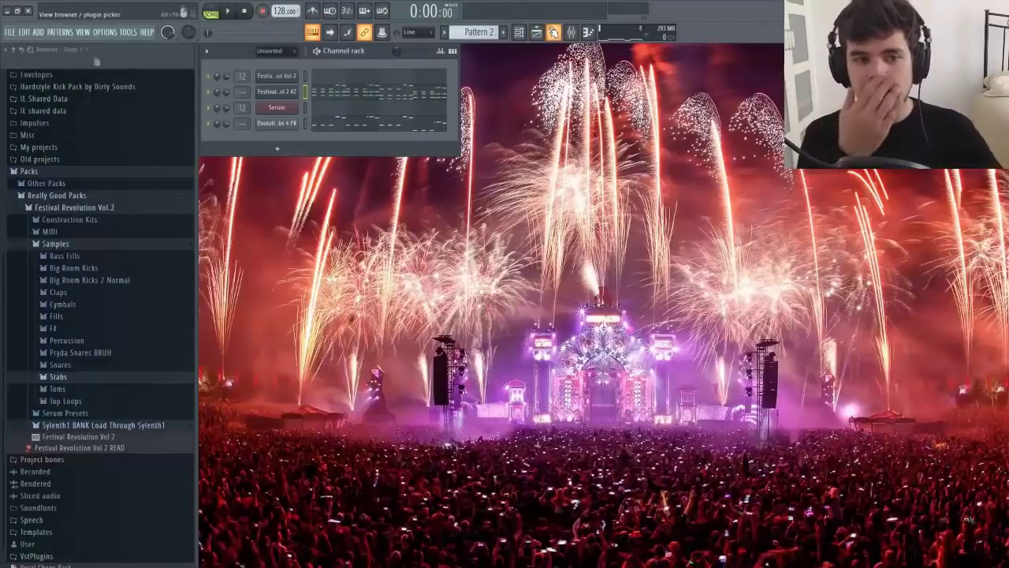
Step: Show the playlist and briefly play the drop from the start of the song
left_click(519, 31)
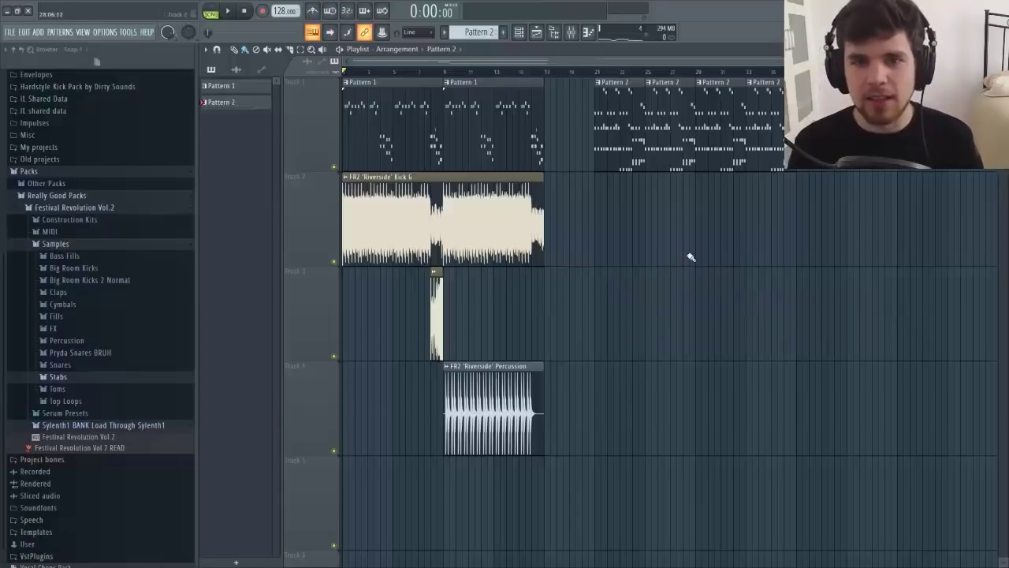
key("space")
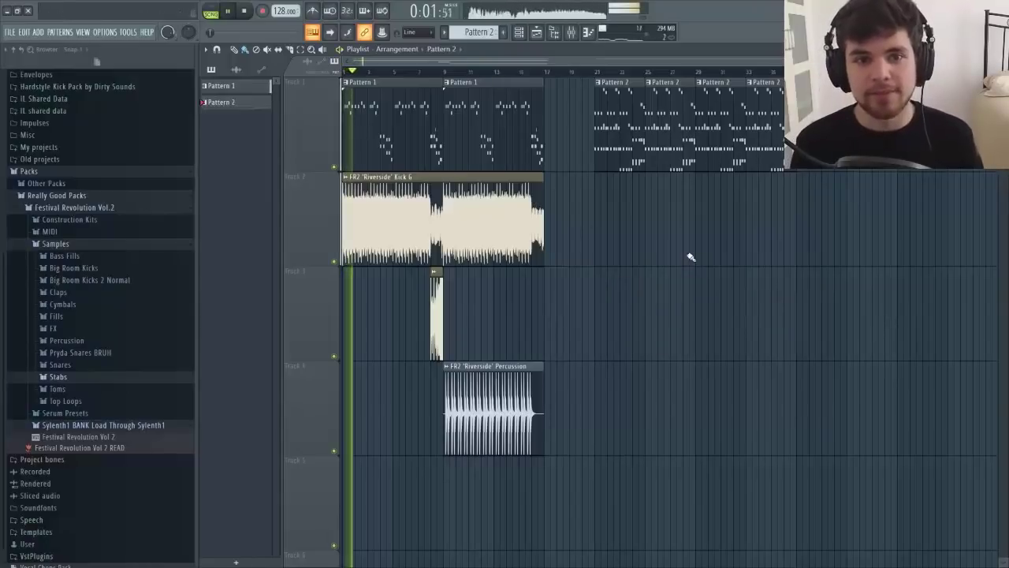
key("space")
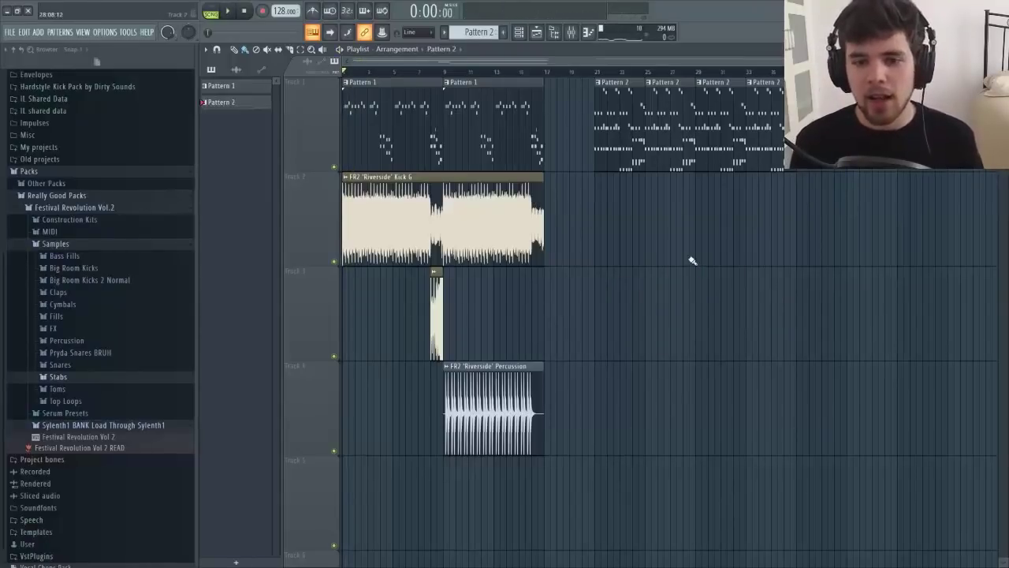